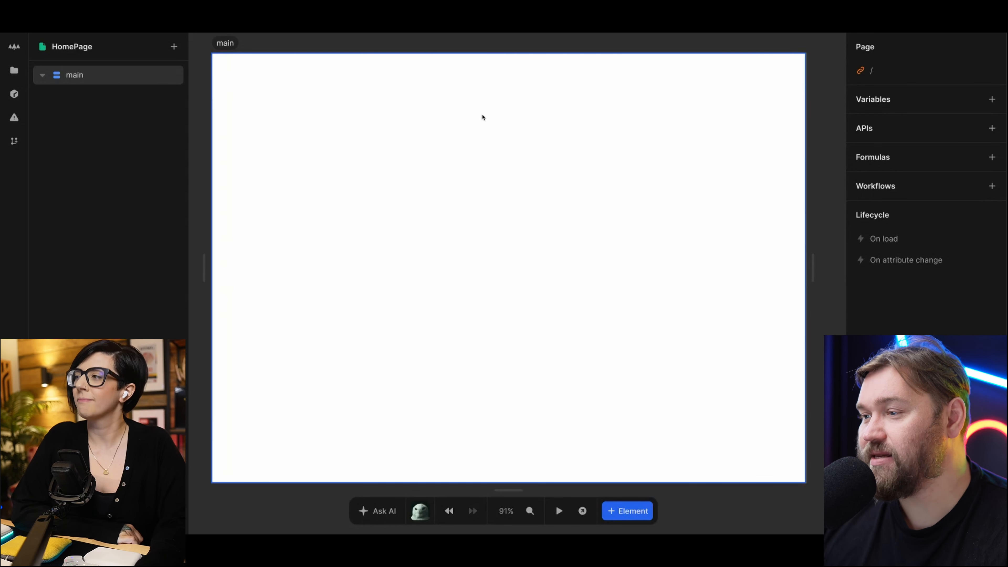
# Add a Supabase service to the project.
pyautogui.click(14, 70)
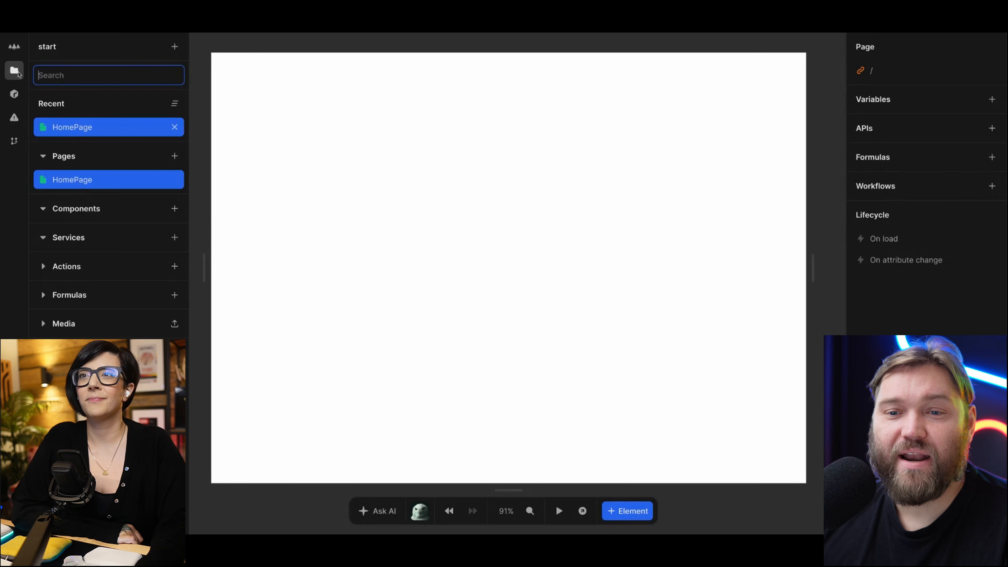
pyautogui.click(175, 237)
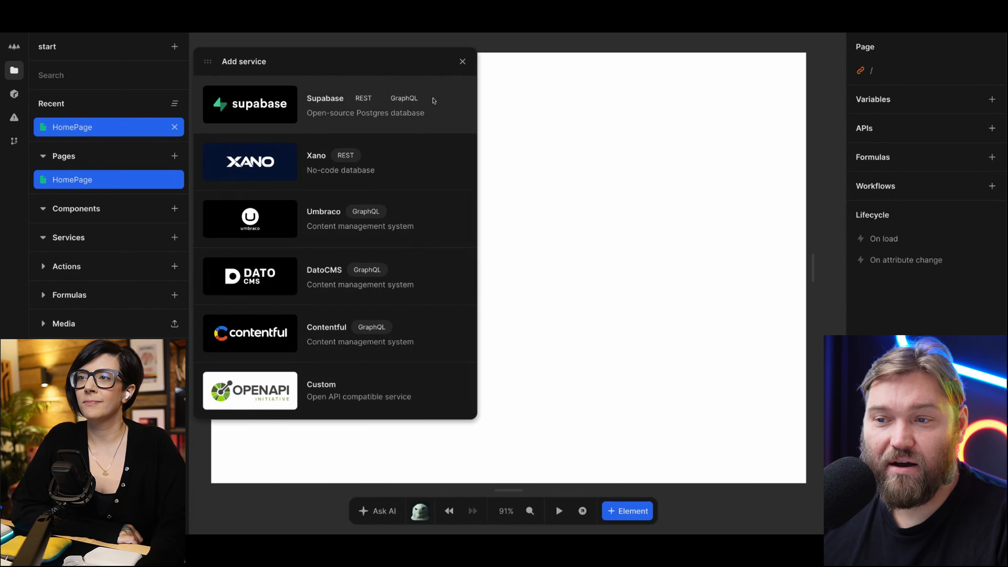
pyautogui.click(436, 115)
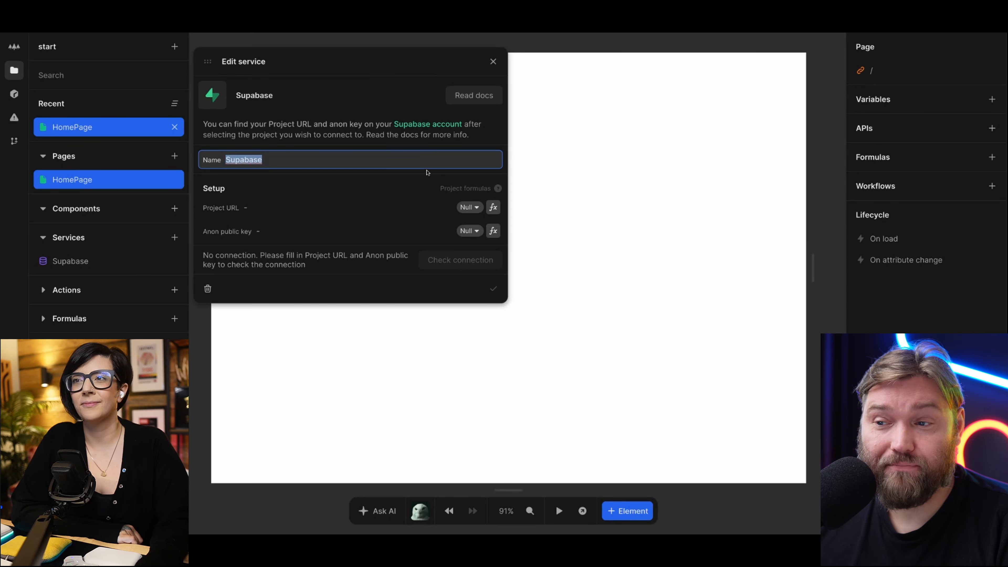
# Get the project URL of the demo project in Supabase and enter it as the service's Project URL.
pyautogui.click(435, 128)
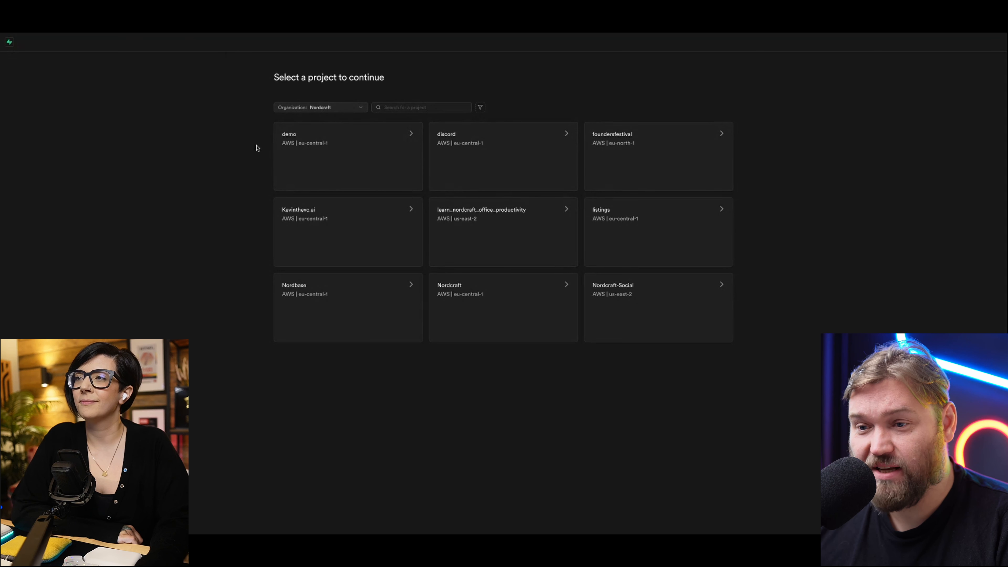
pyautogui.click(279, 153)
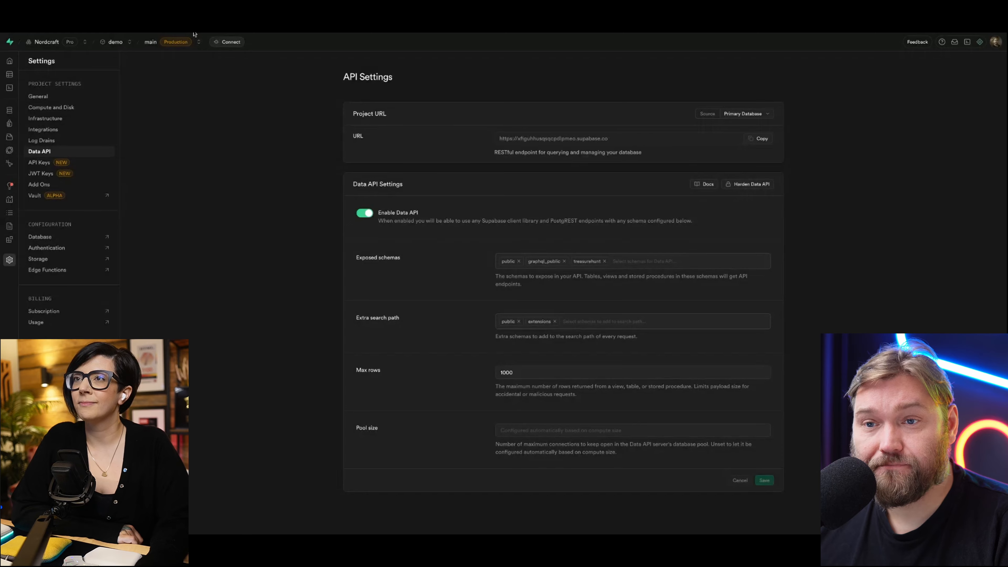
pyautogui.click(163, 24)
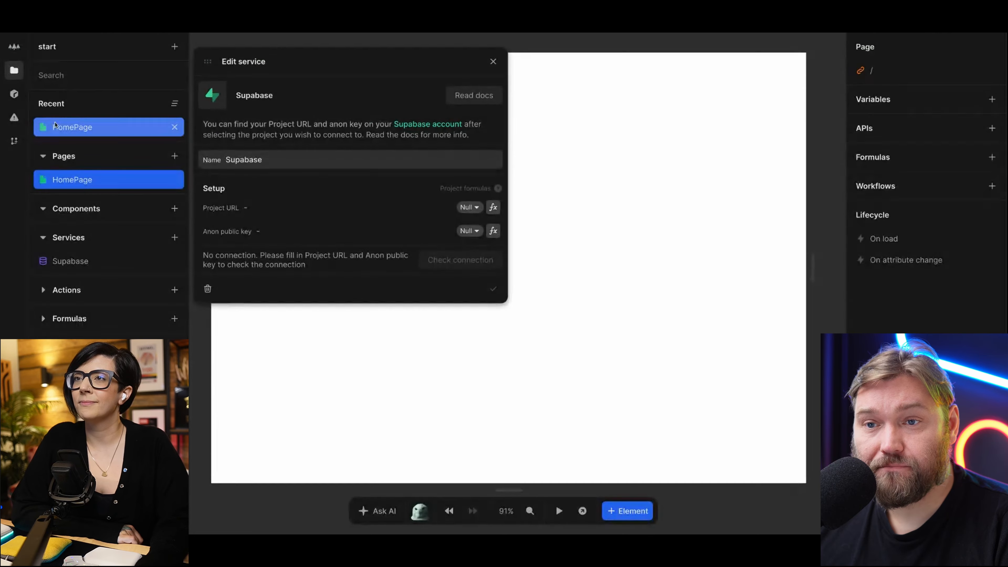
pyautogui.click(262, 210)
pyautogui.write('https://xfiguhhusqsqcpdlpmeo.supabase.co')
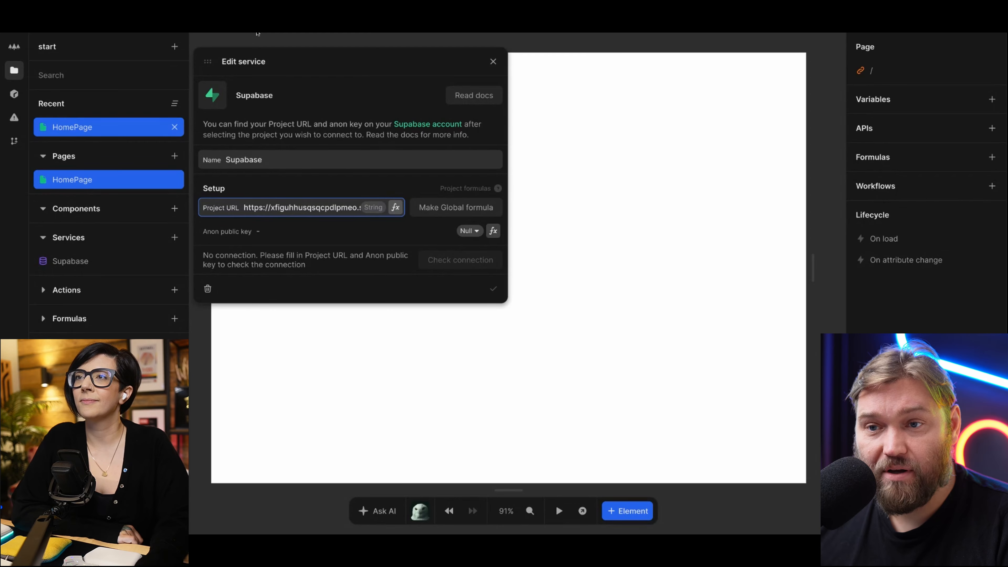
# Copy the legacy anon public API key from Supabase into the service's Anon public key and save the service.
pyautogui.click(260, 24)
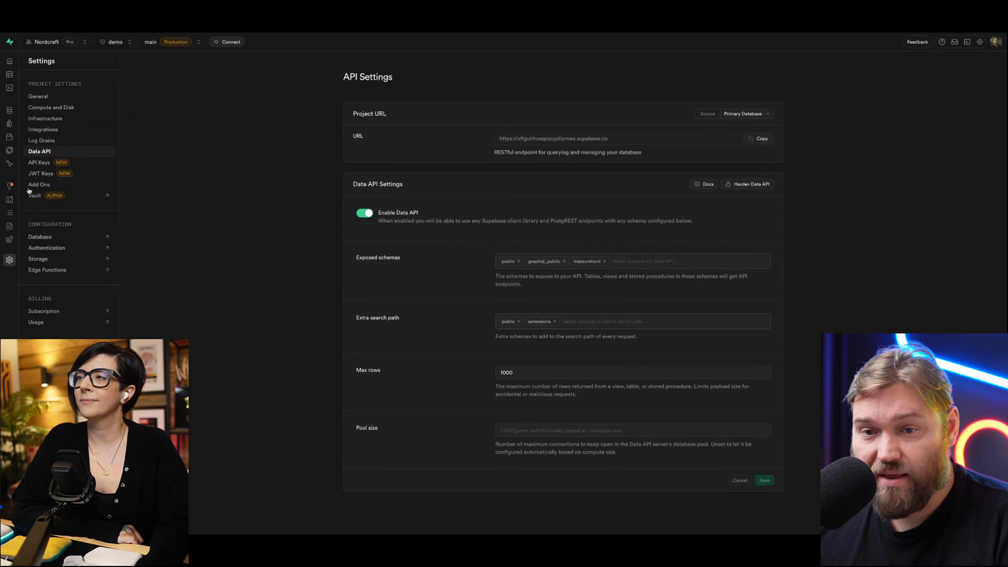
pyautogui.click(32, 163)
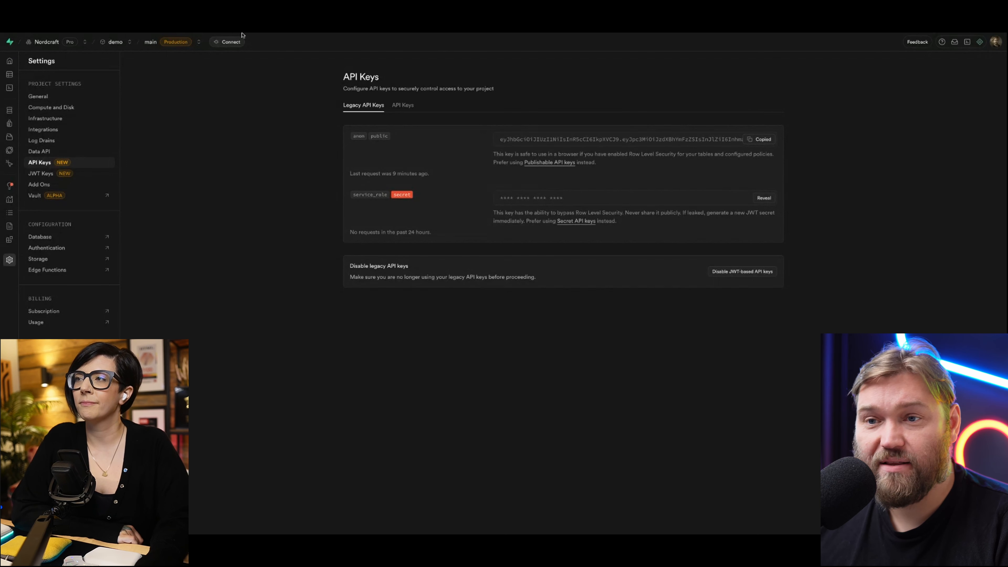
pyautogui.click(159, 20)
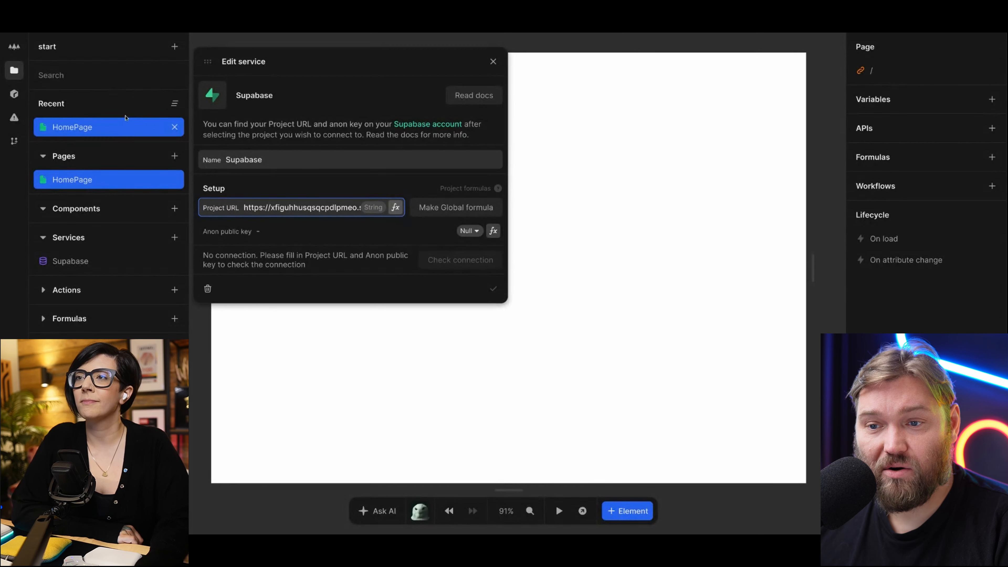
pyautogui.click(278, 231)
pyautogui.hotkey('ctrl', 'v')
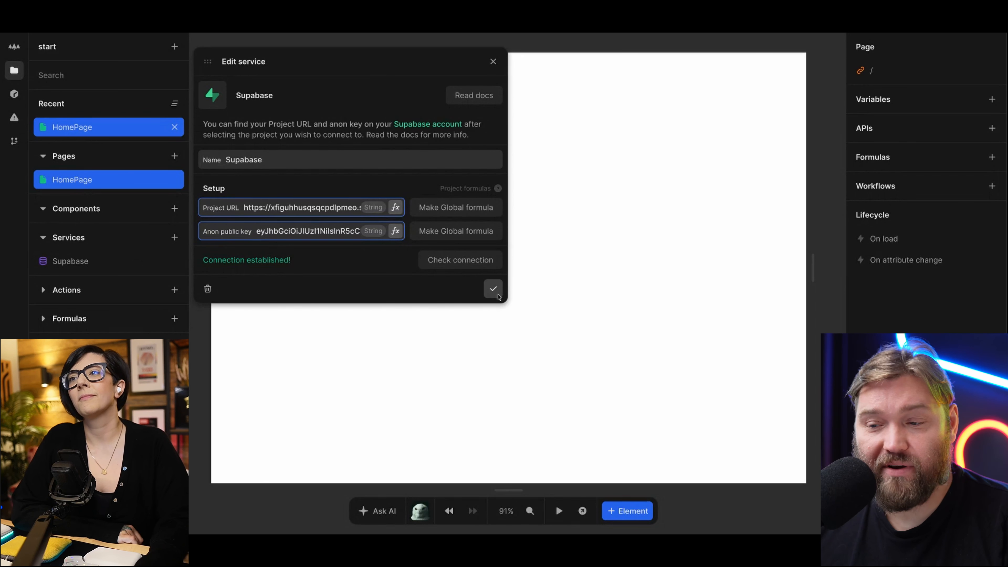
pyautogui.click(496, 294)
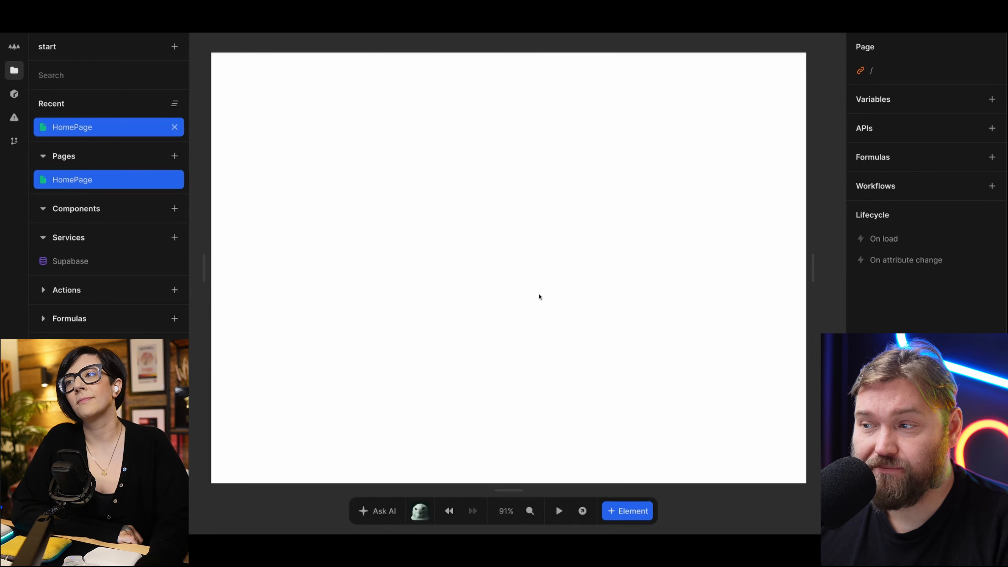
# Connect a new API to the HomePage using the Supabase GraphQL service.
pyautogui.click(993, 128)
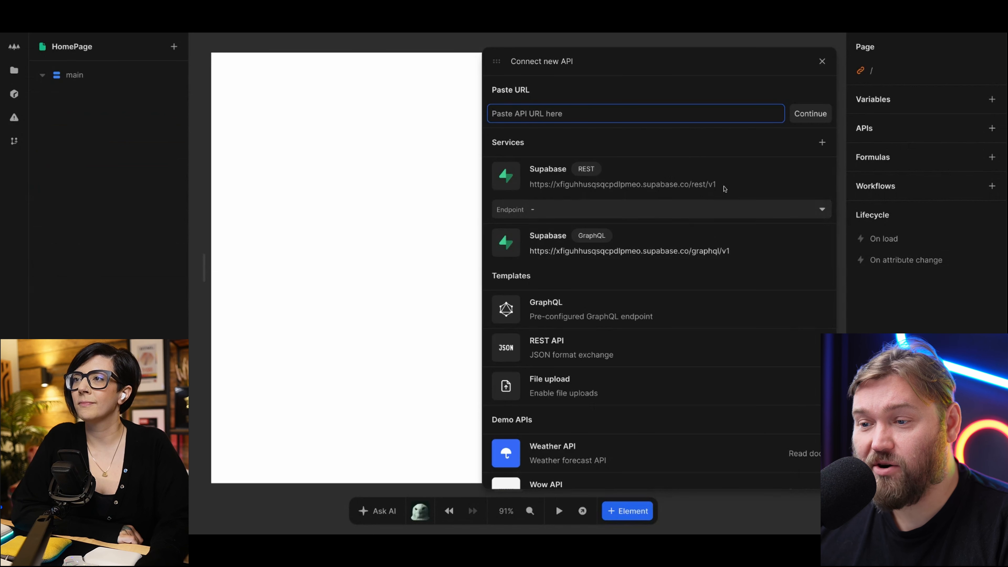
pyautogui.click(706, 203)
pyautogui.scroll(-1, 691, 348)
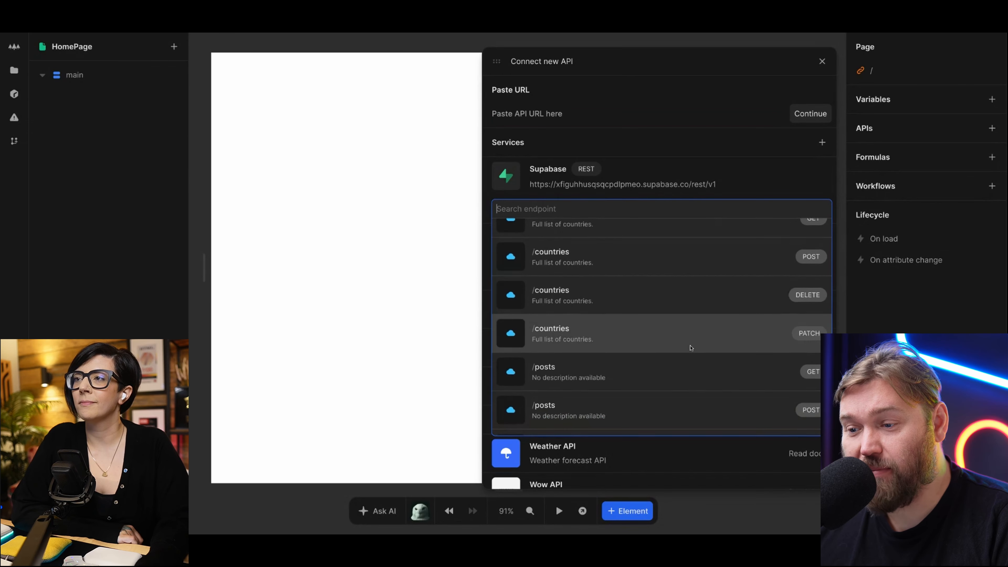
pyautogui.scroll(2, 691, 348)
pyautogui.click(697, 197)
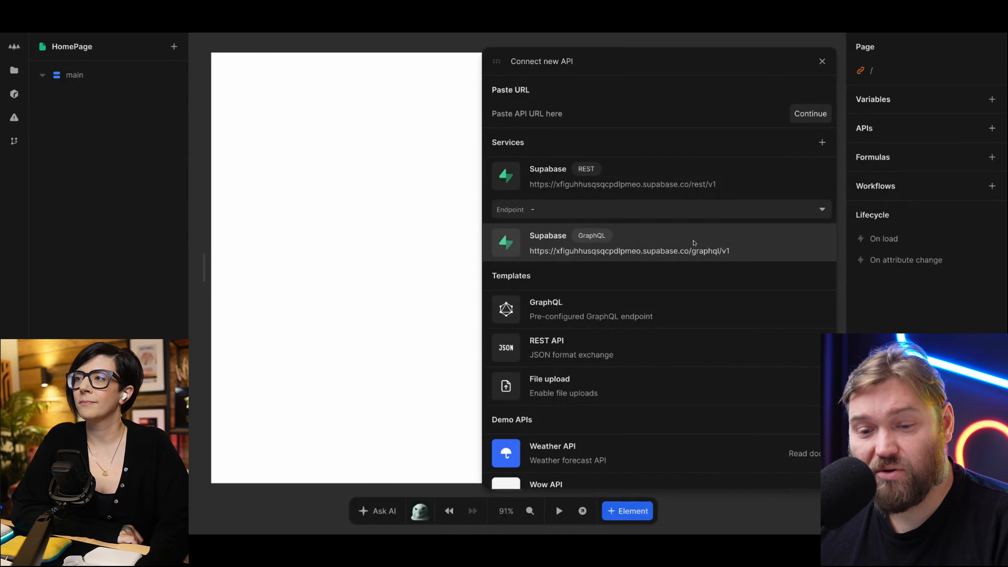
pyautogui.click(621, 245)
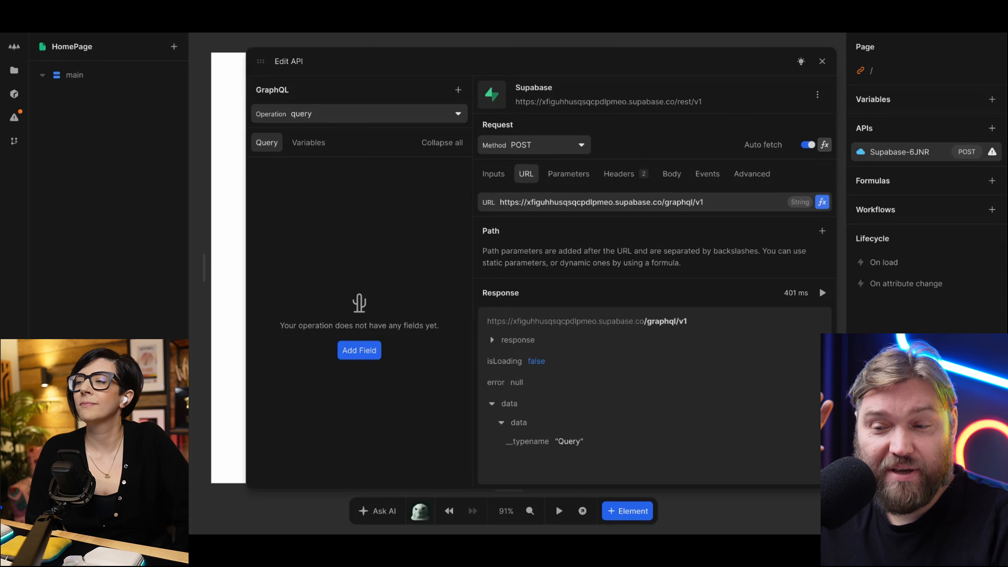
# Add the postsCollection field to the GraphQL query and set its first argument to 5.
pyautogui.click(460, 90)
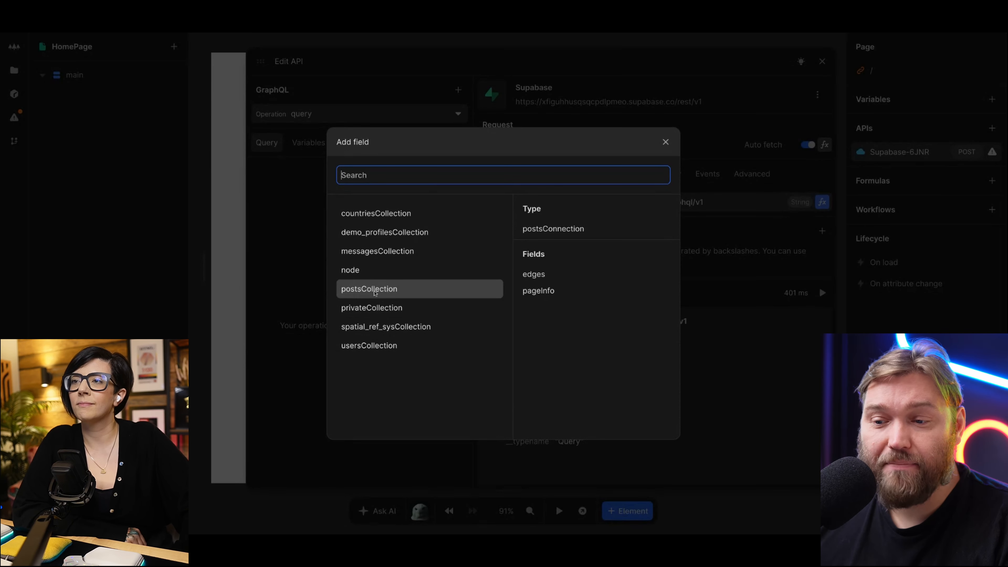
pyautogui.click(376, 290)
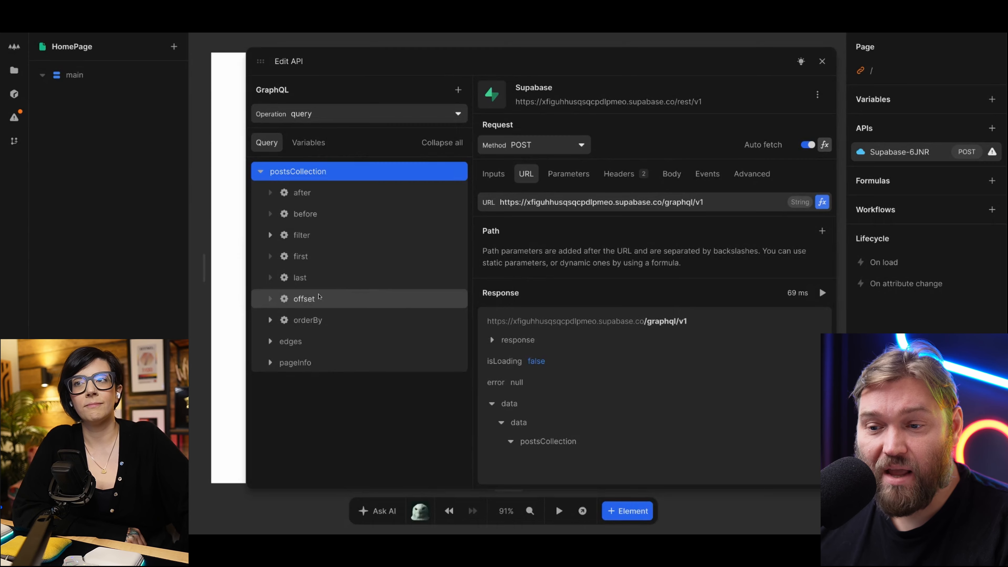
pyautogui.click(283, 257)
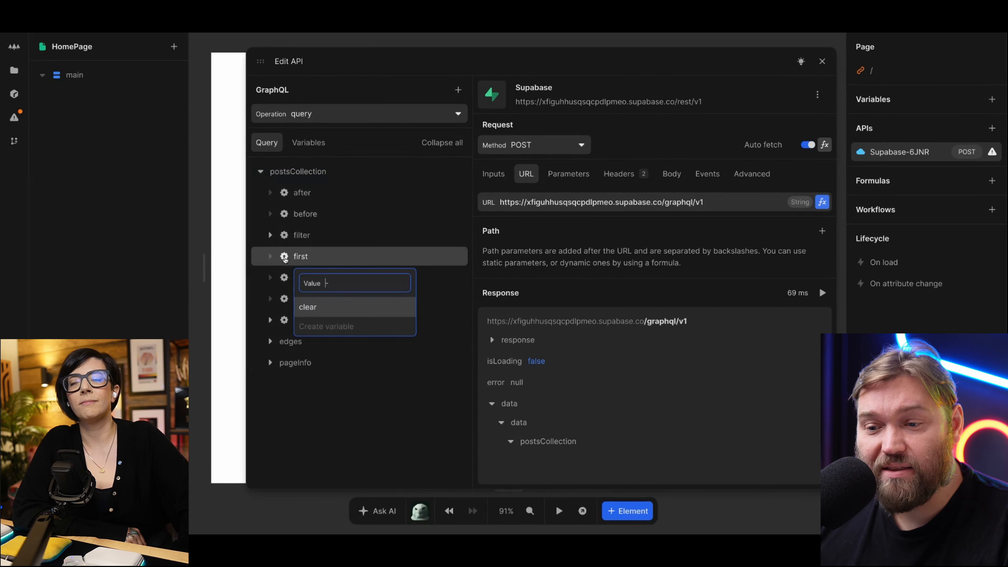
pyautogui.write('5')
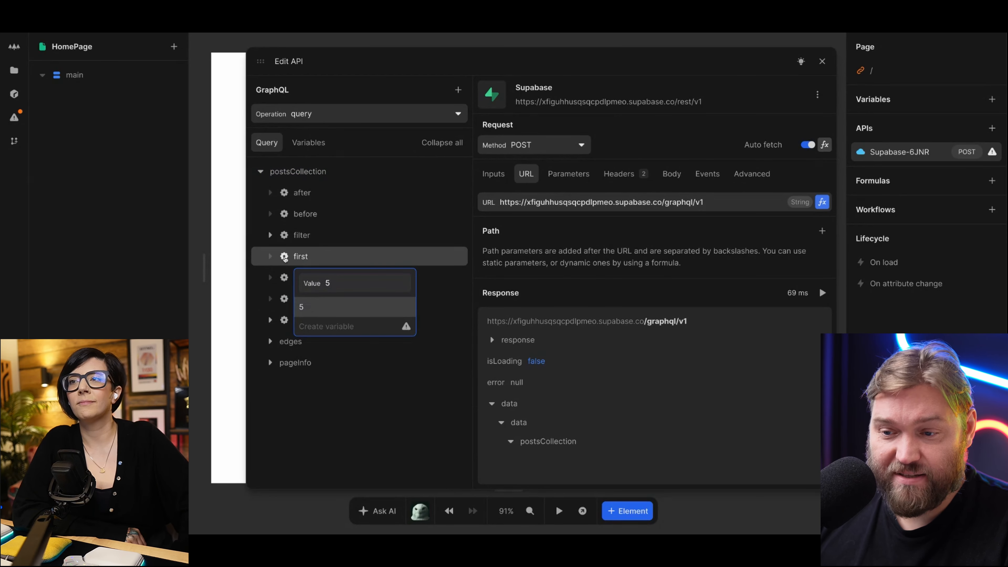
pyautogui.press('Return')
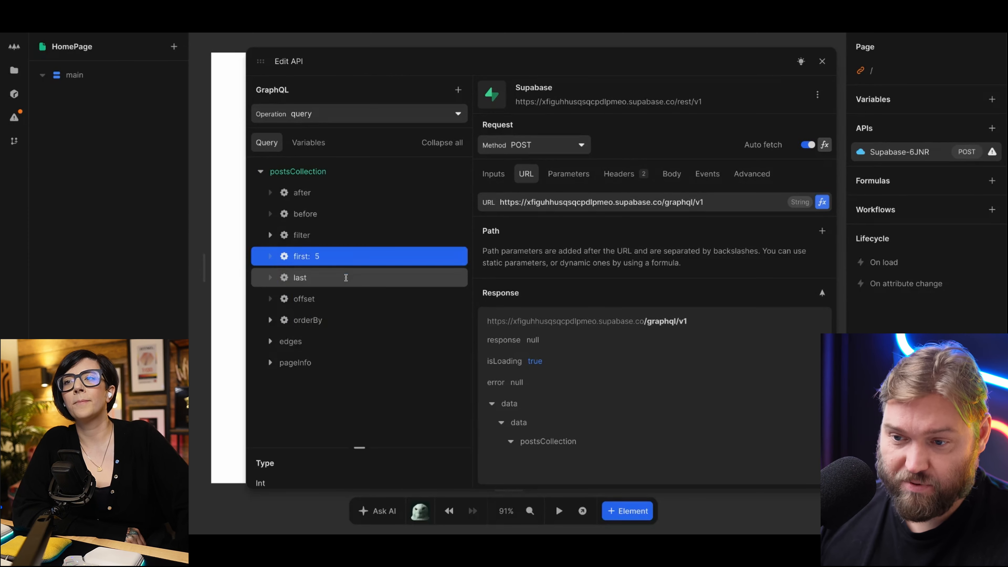
# Order postsCollection by created_at using DescNullsLast, and collapse the orderBy options.
pyautogui.click(269, 320)
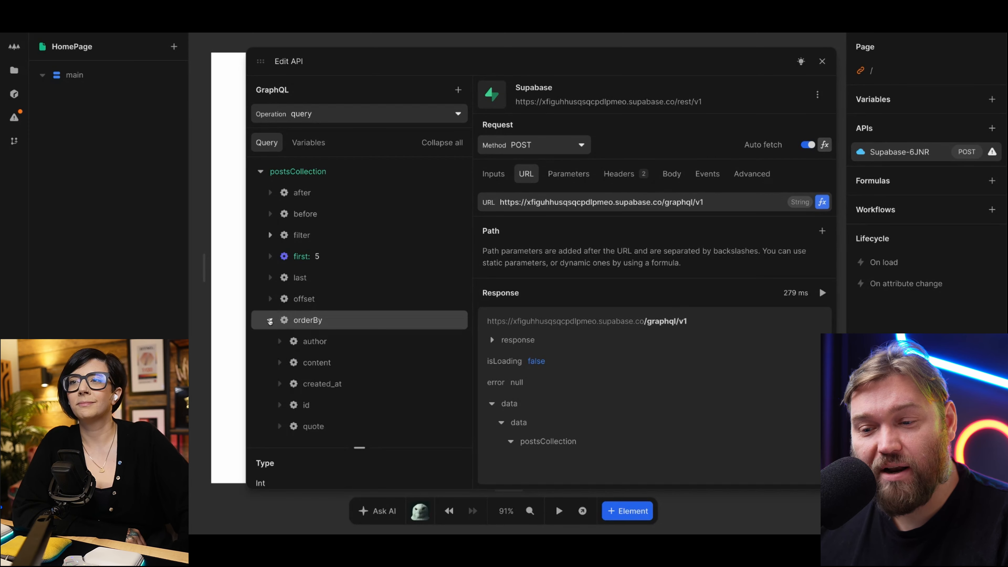
pyautogui.click(295, 387)
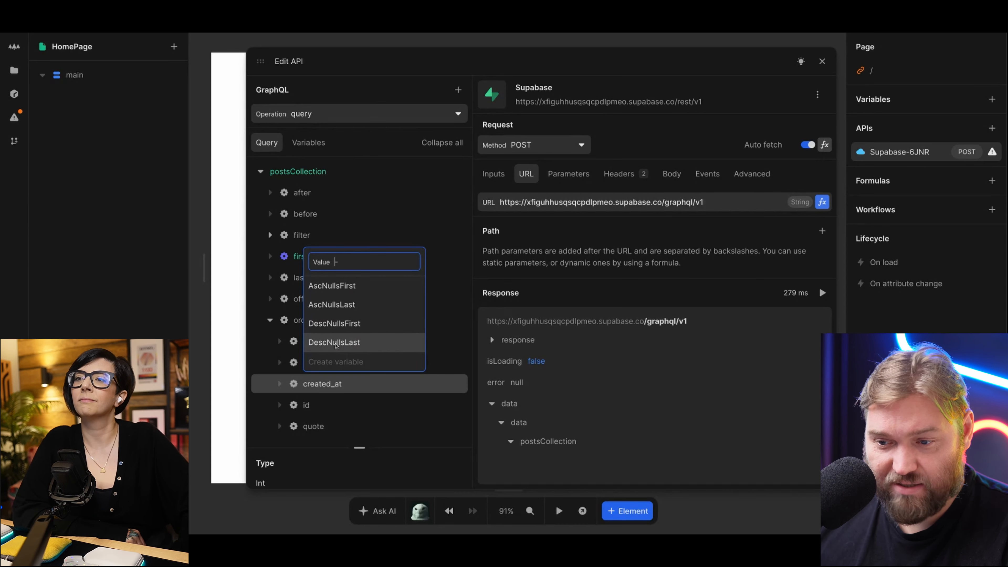
pyautogui.click(354, 343)
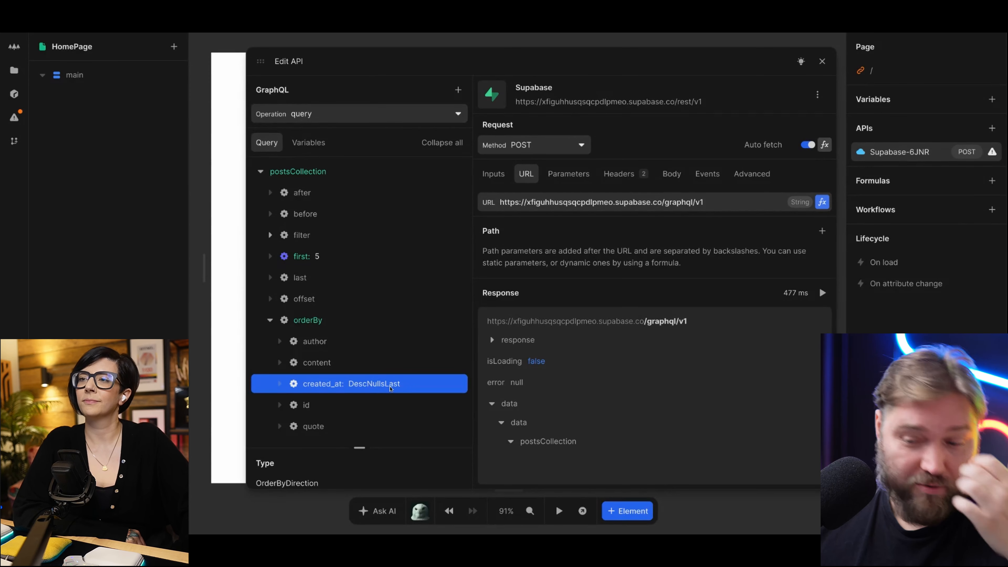
pyautogui.scroll(-2, 428, 383)
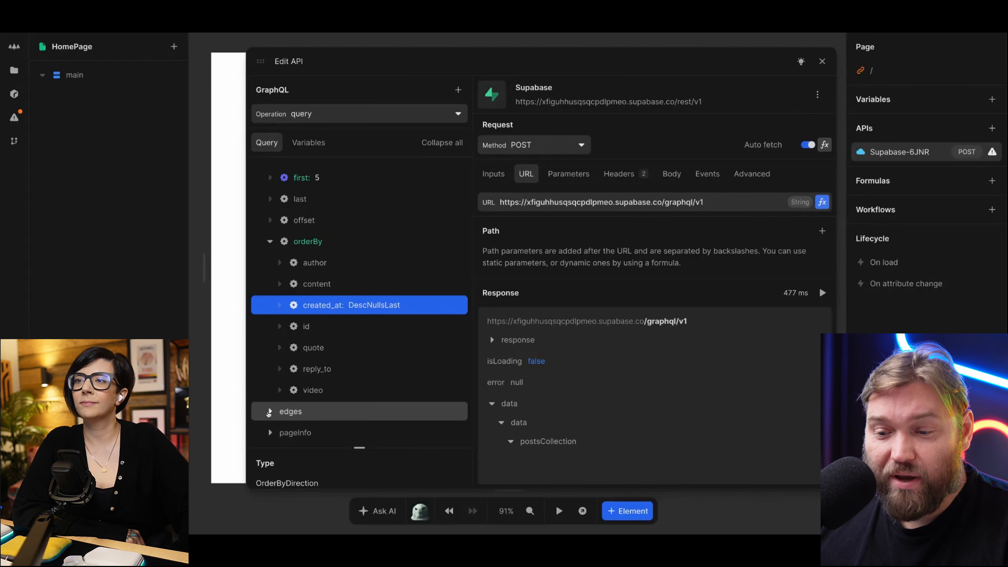
pyautogui.click(270, 241)
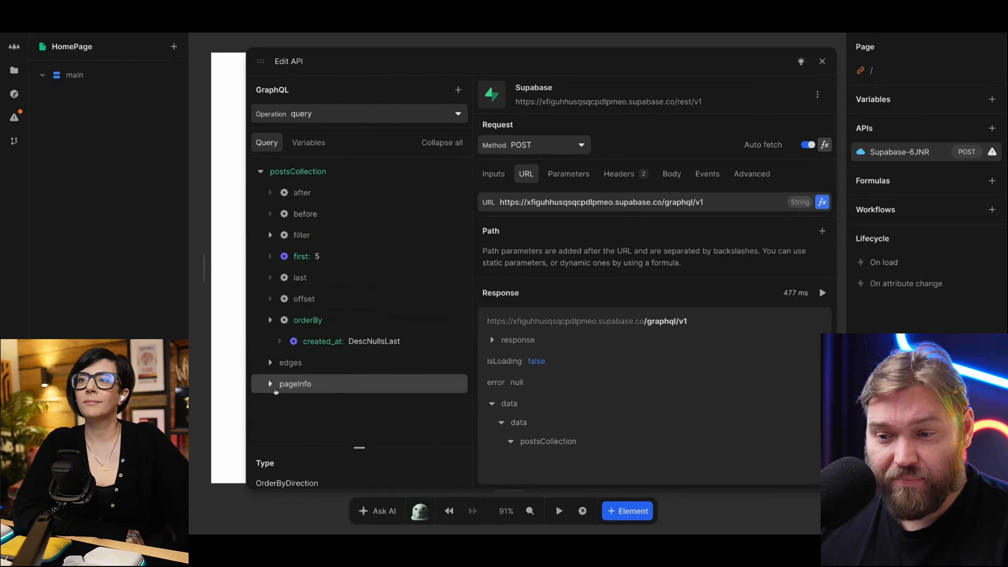
# Include the id, author and content fields of the postsCollection edges node in the query.
pyautogui.click(270, 362)
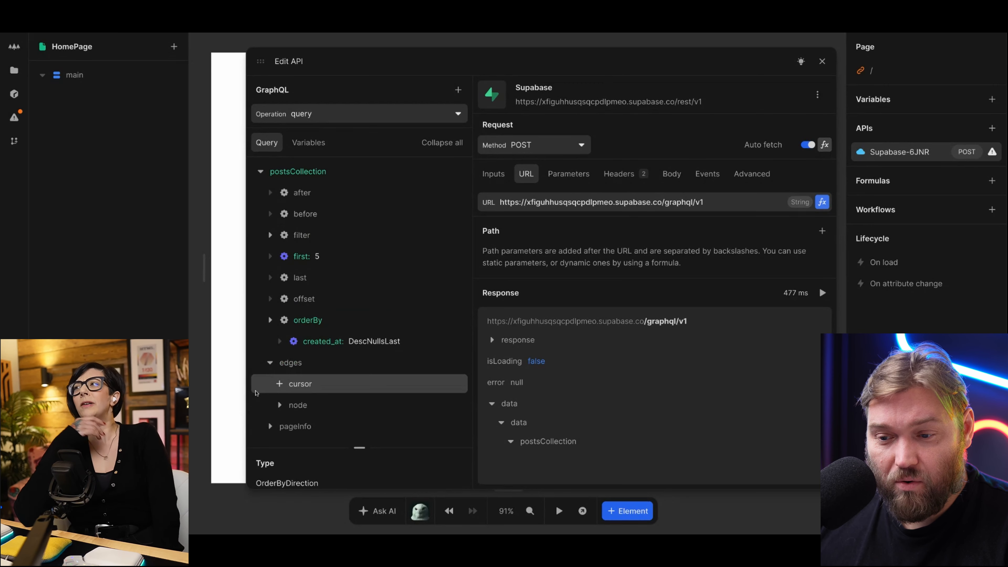
pyautogui.click(280, 403)
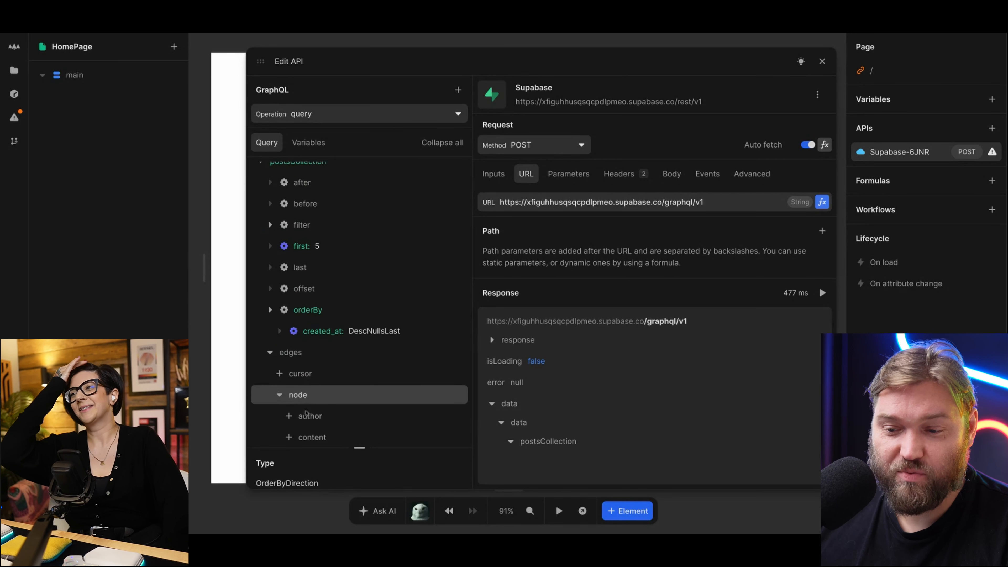
pyautogui.scroll(-4, 307, 414)
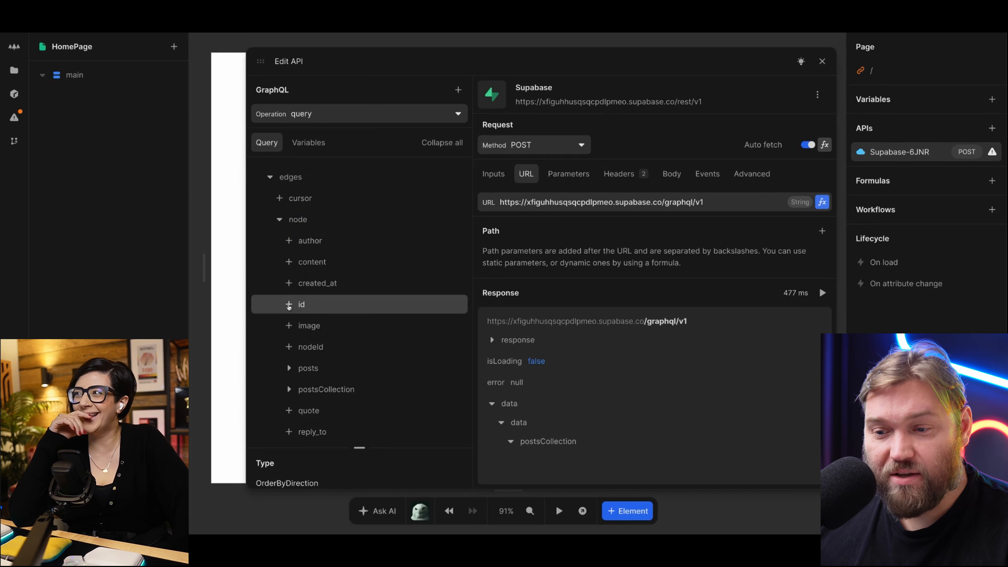
pyautogui.click(289, 305)
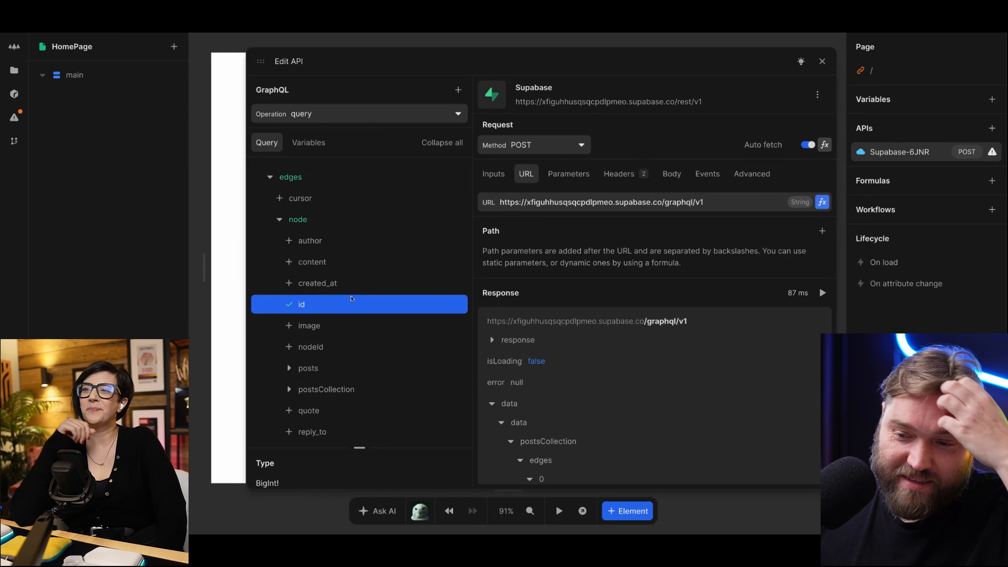
pyautogui.scroll(-1, 354, 359)
pyautogui.scroll(3, 293, 361)
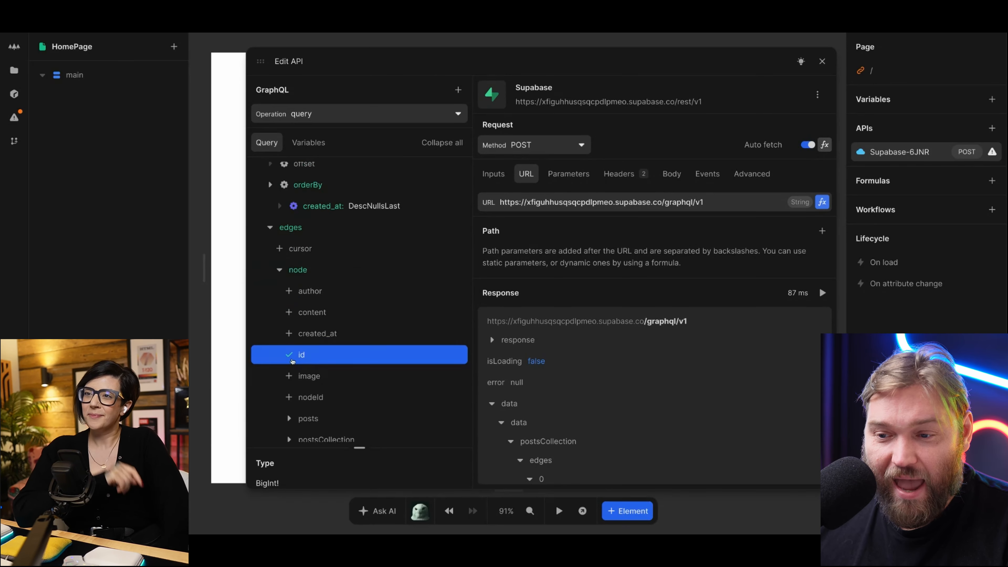
pyautogui.scroll(-4, 635, 380)
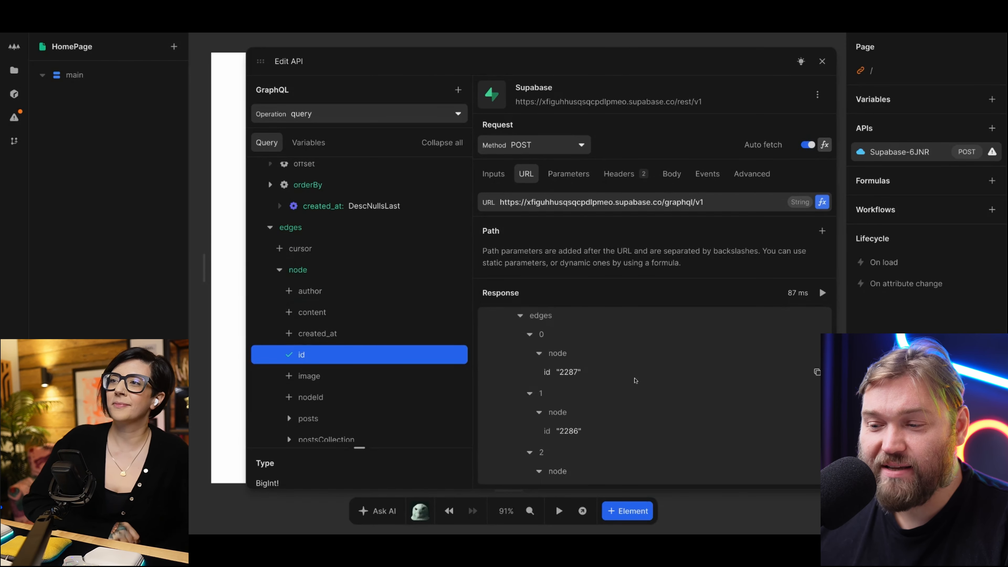
pyautogui.scroll(1, 635, 381)
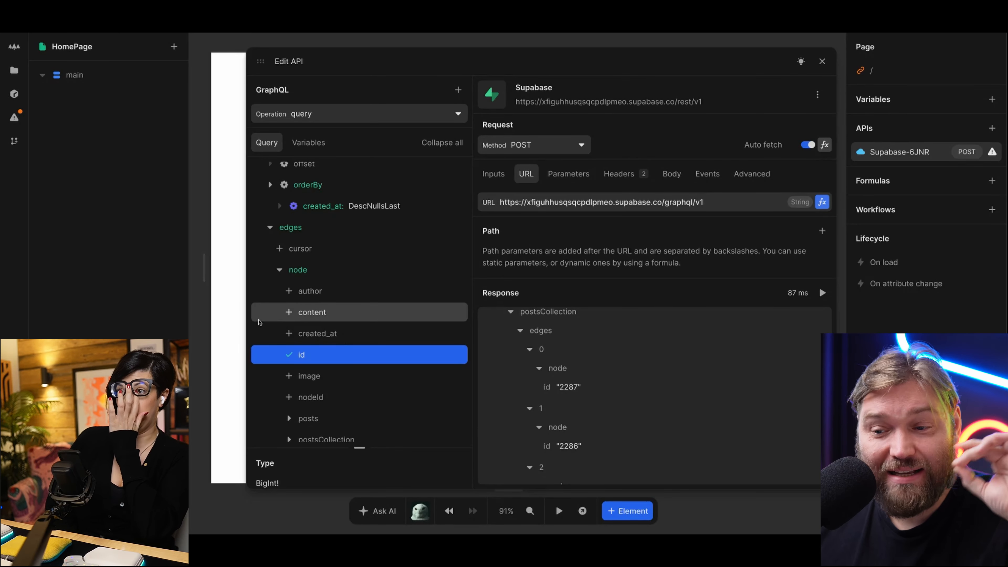
pyautogui.click(289, 291)
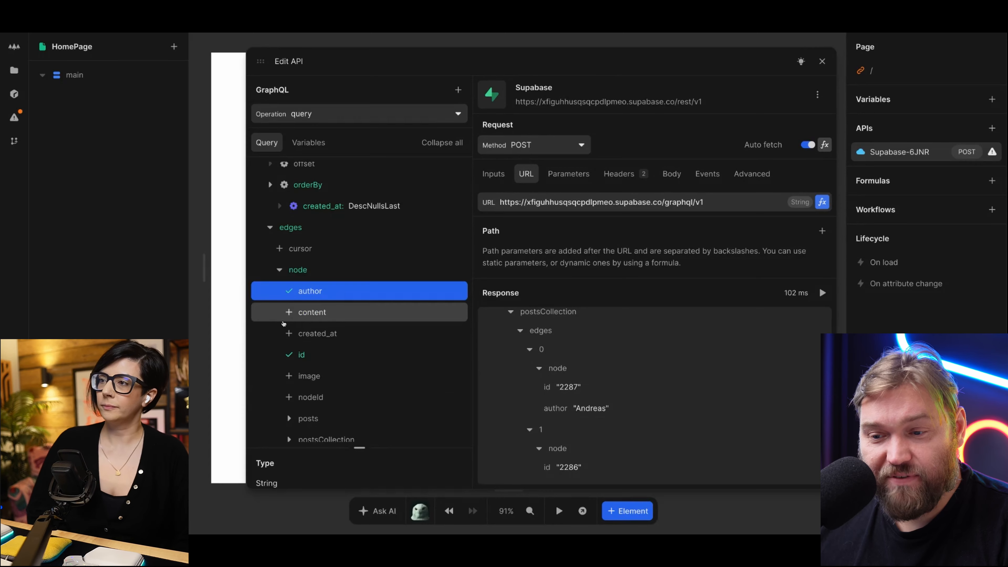
pyautogui.click(288, 312)
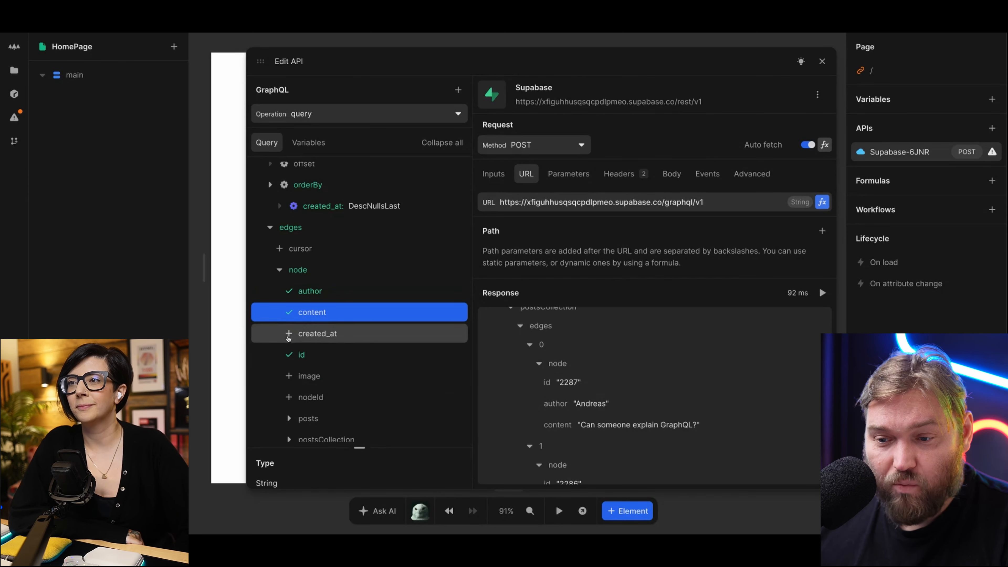
# Include the created_at field of the postsCollection edges node in the query and look through the remaining node fields.
pyautogui.click(289, 335)
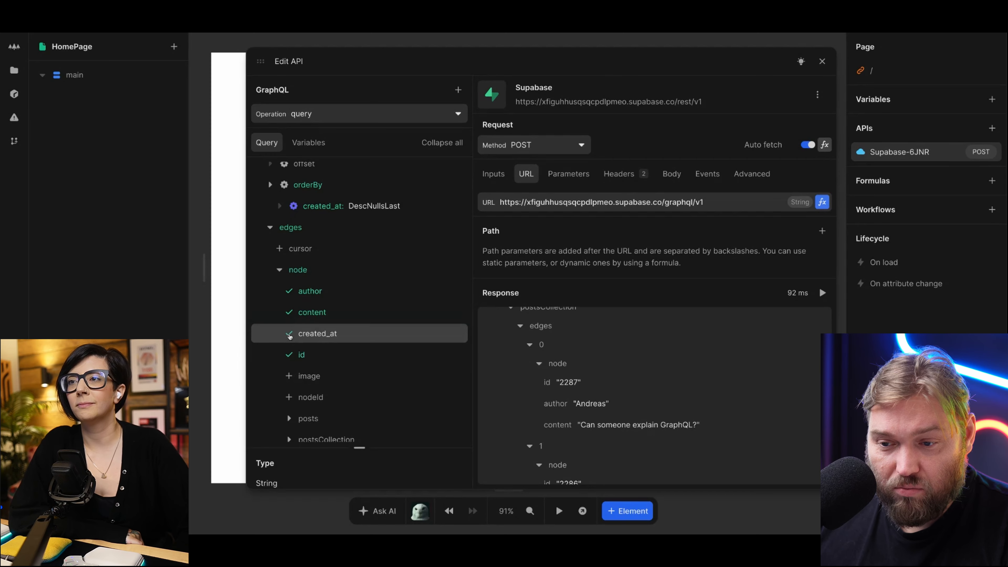
pyautogui.scroll(-1, 292, 355)
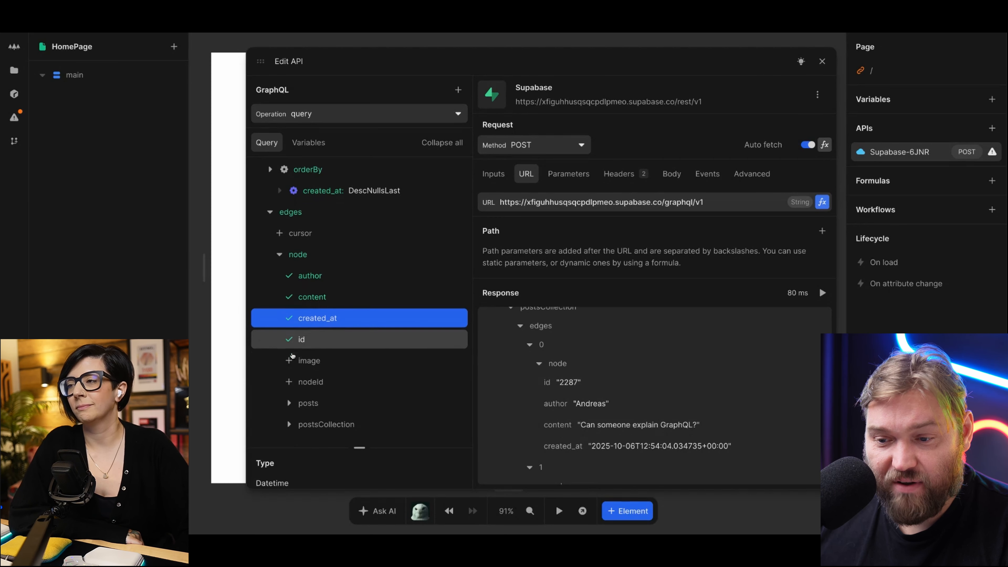
pyautogui.scroll(-3, 310, 357)
pyautogui.scroll(-1, 610, 359)
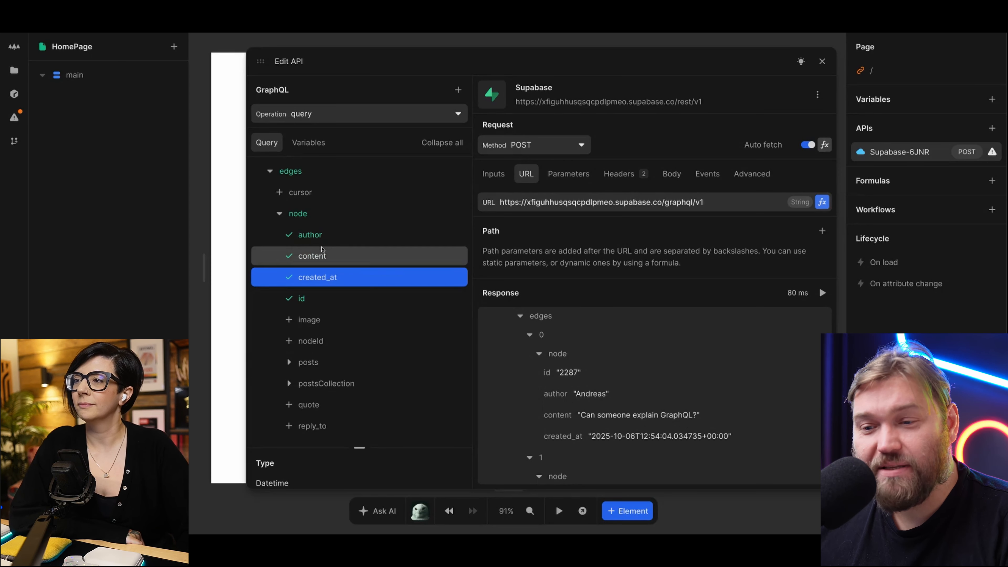
pyautogui.scroll(5, 322, 249)
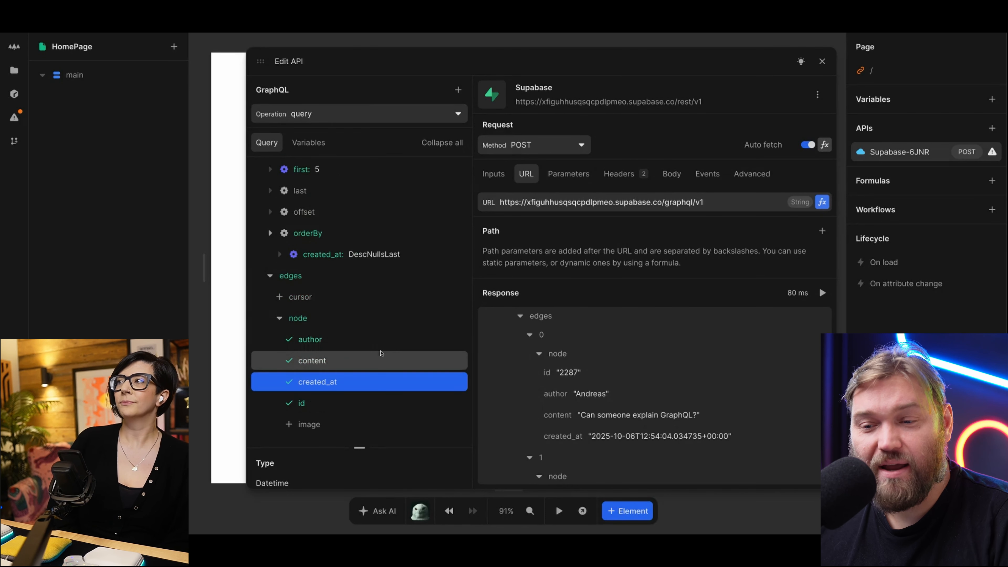
pyautogui.scroll(-2, 357, 361)
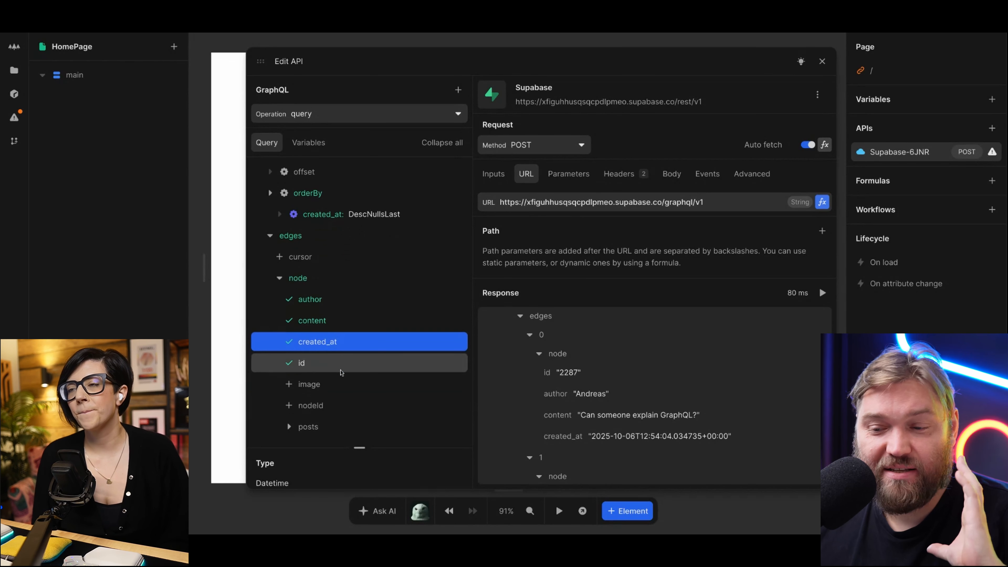
pyautogui.scroll(-3, 320, 437)
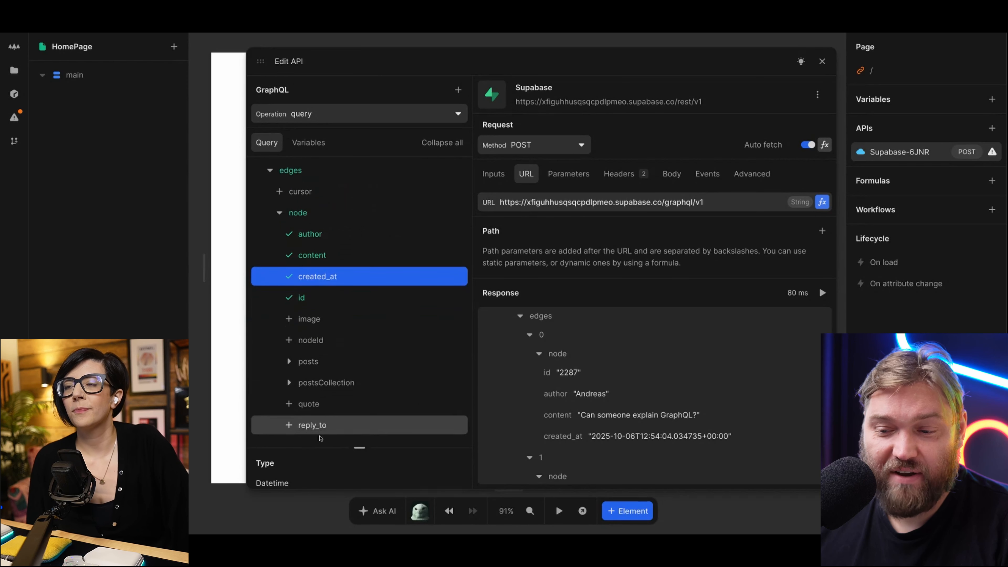
pyautogui.scroll(-2, 320, 437)
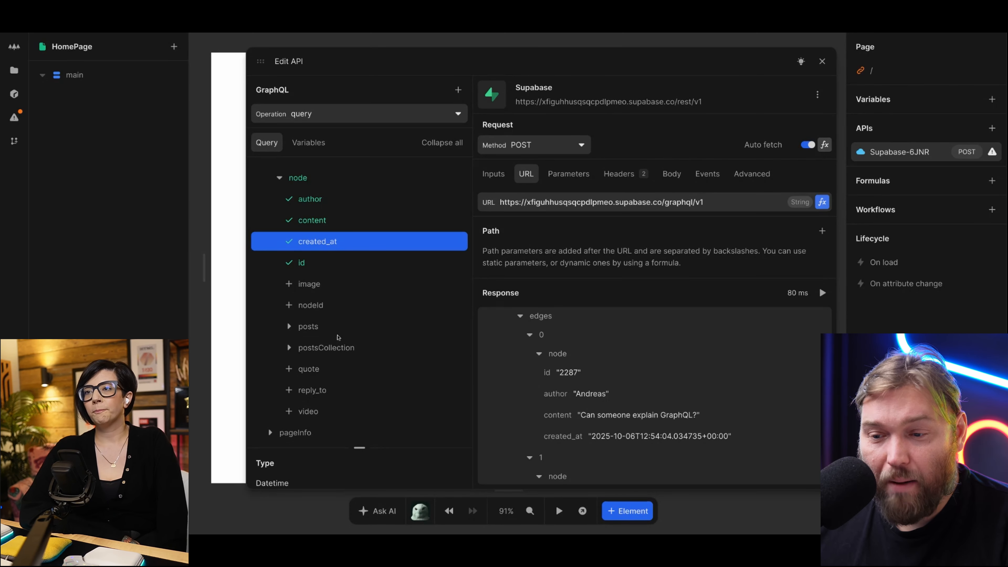
# Examine the type documentation of the node's nested posts field, including its fields and interfaces.
pyautogui.click(387, 329)
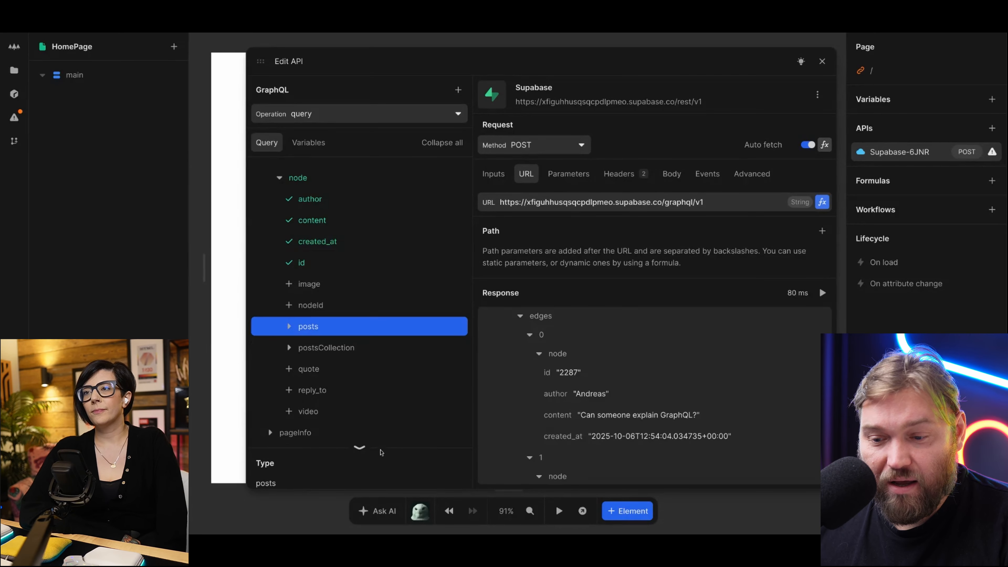
pyautogui.click(360, 447)
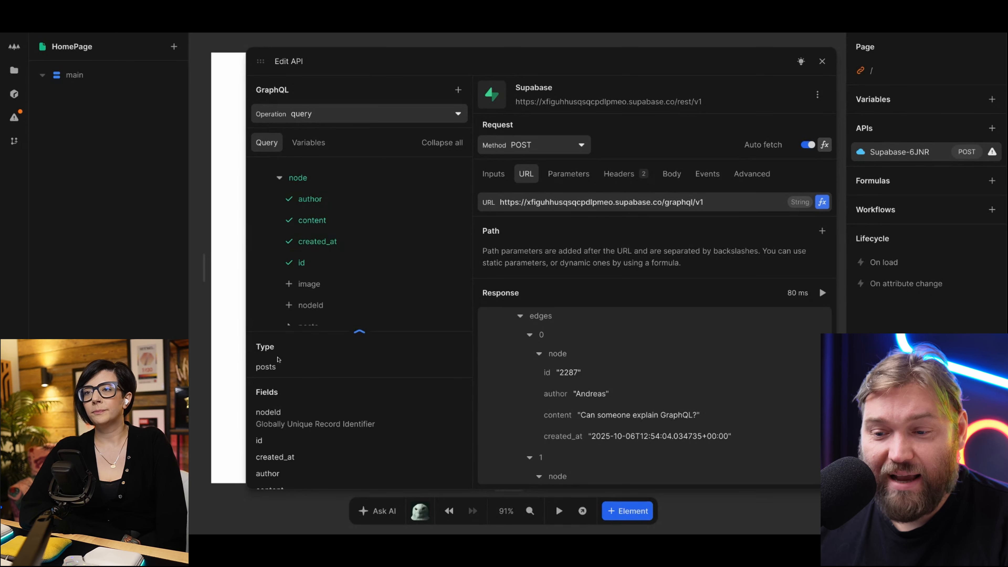
pyautogui.scroll(-5, 305, 477)
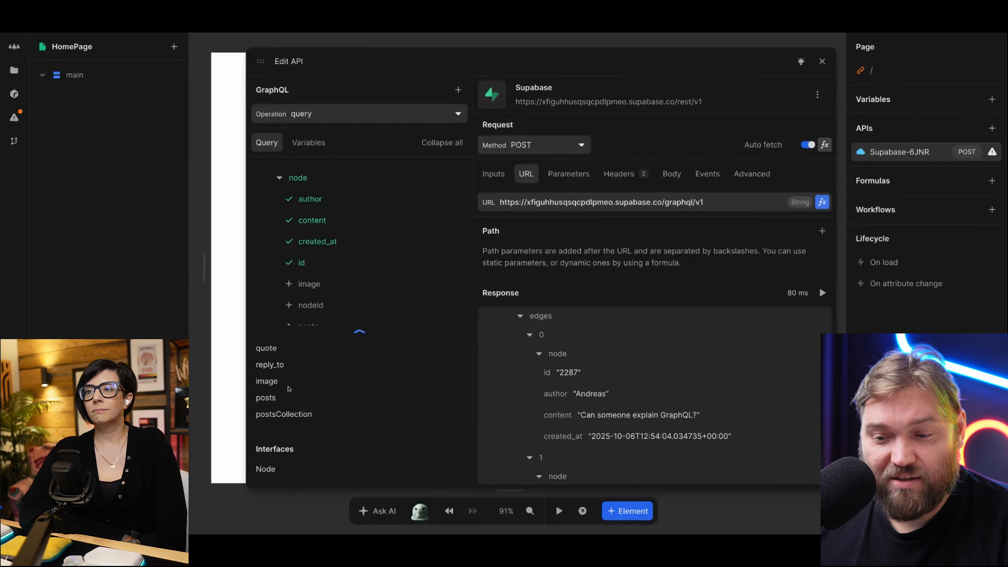
pyautogui.scroll(5, 306, 394)
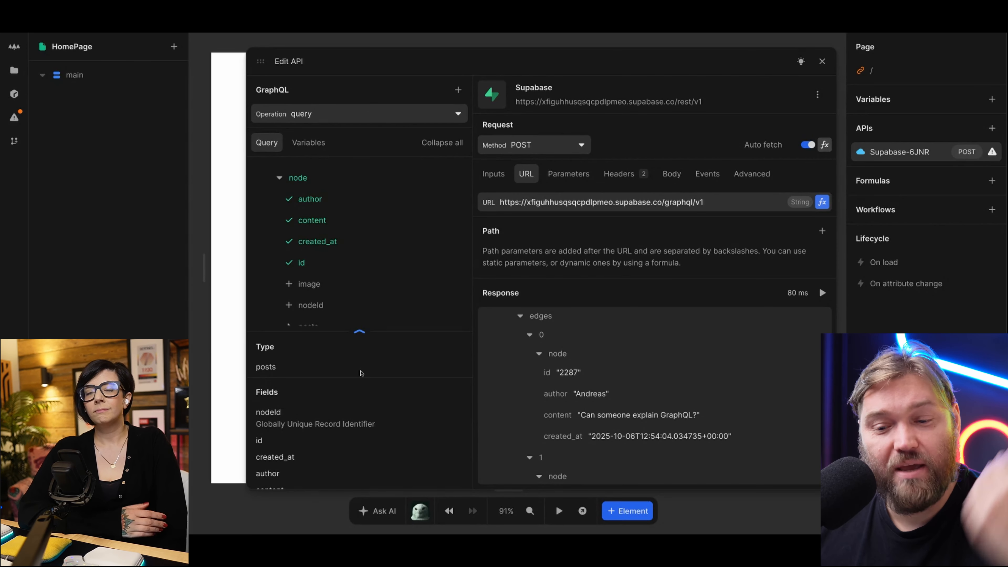
pyautogui.click(361, 333)
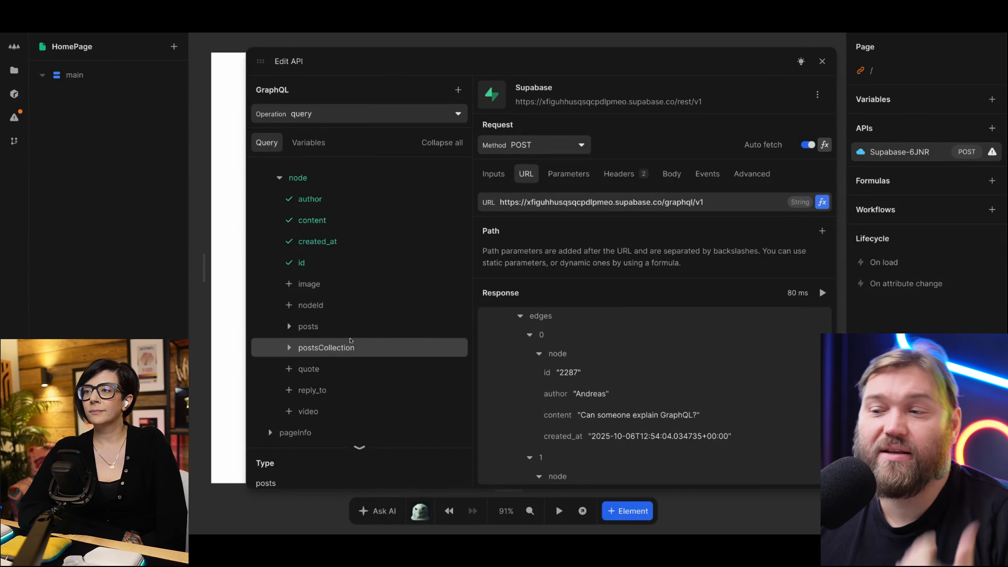
# Review the posts returned in the API response and close the API editor.
pyautogui.scroll(-1, 619, 397)
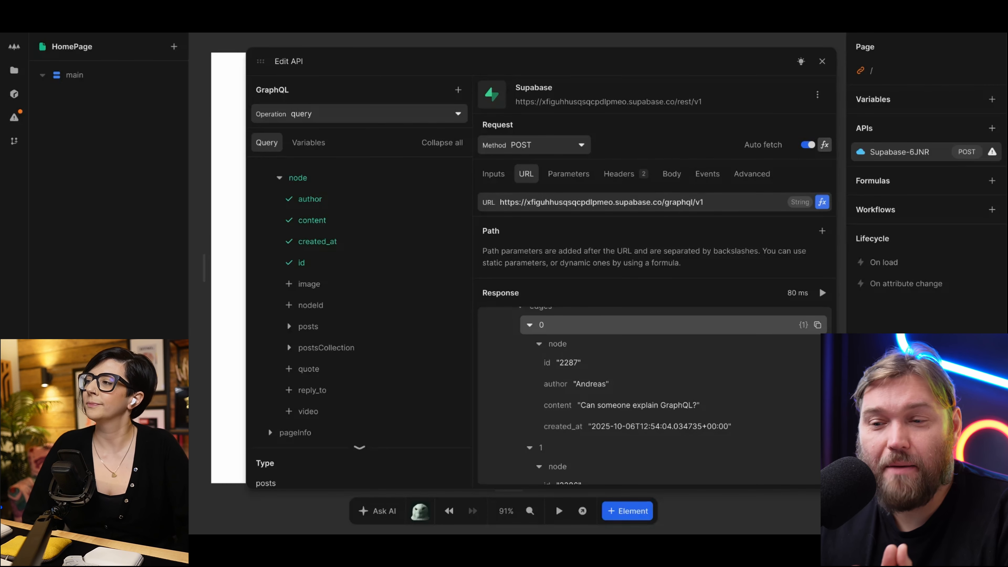
pyautogui.scroll(-1, 682, 341)
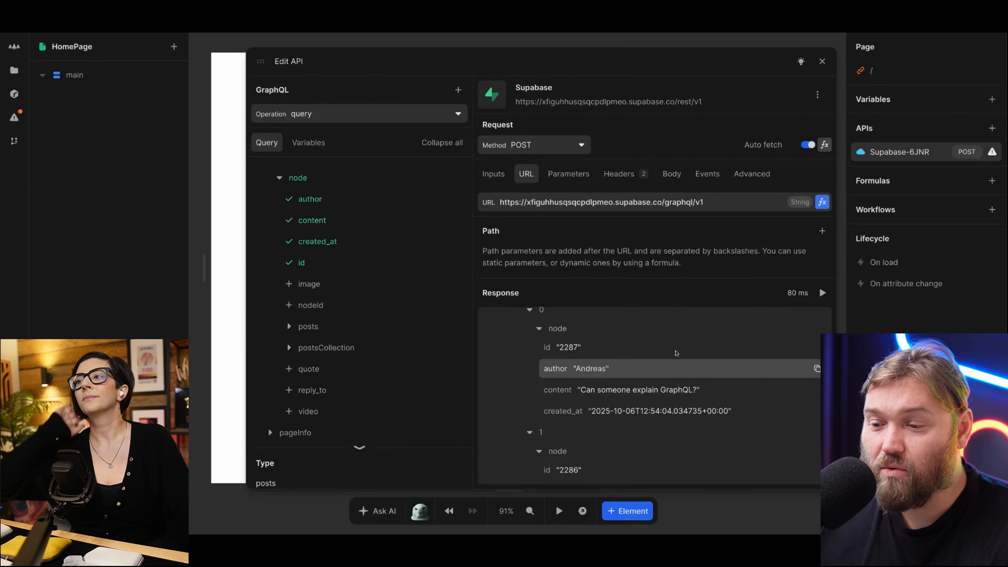
pyautogui.click(822, 61)
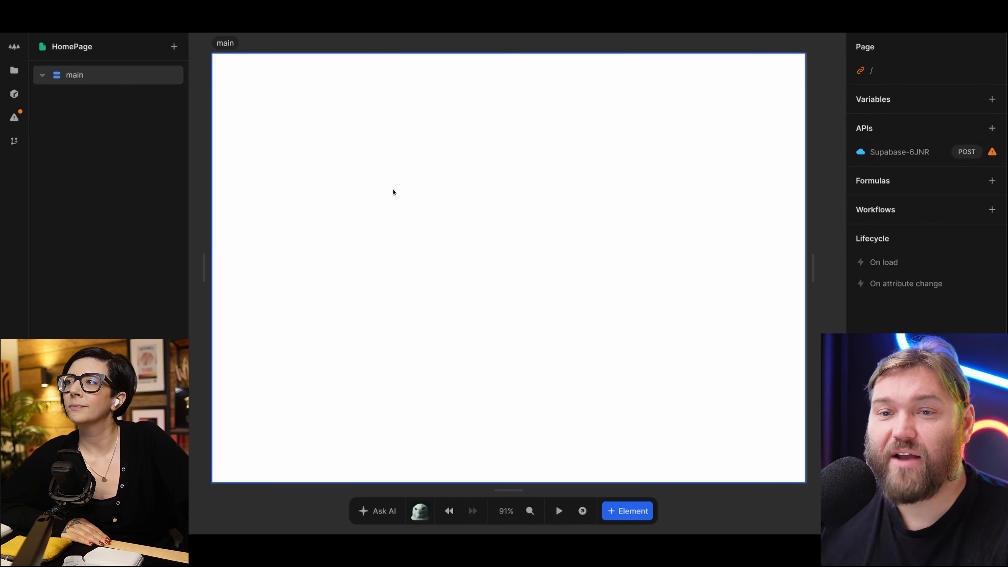
# Add an article element inside the main element of the HomePage.
pyautogui.click(118, 76)
pyautogui.write('a')
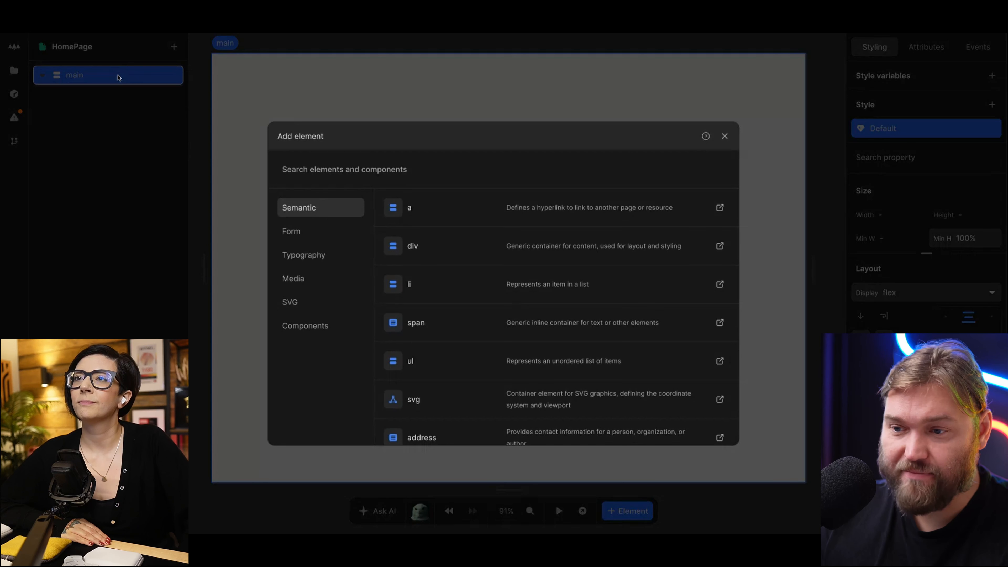
pyautogui.write('arti')
pyautogui.press('Return')
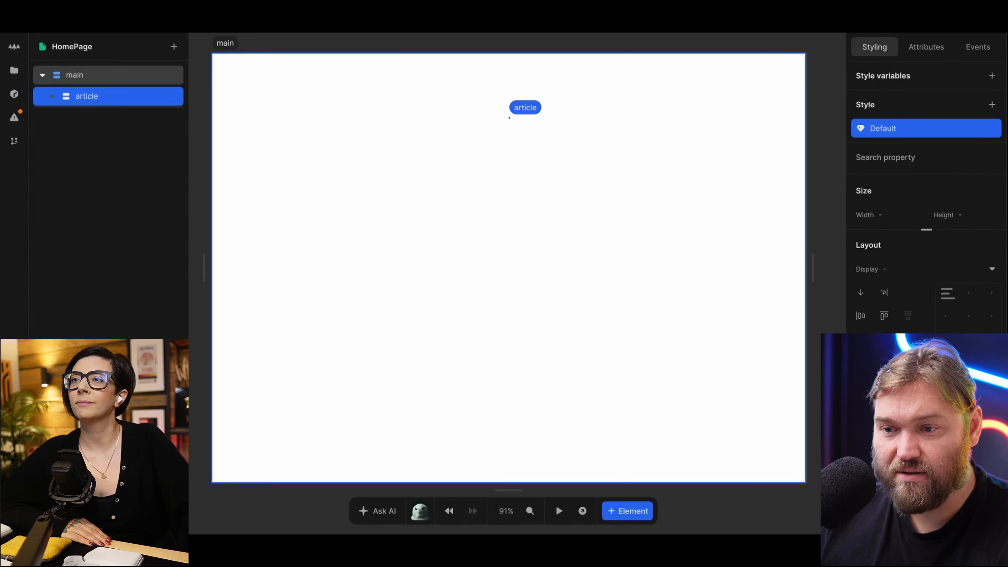
# Add an h2 heading and a p paragraph element inside the article.
pyautogui.press('a')
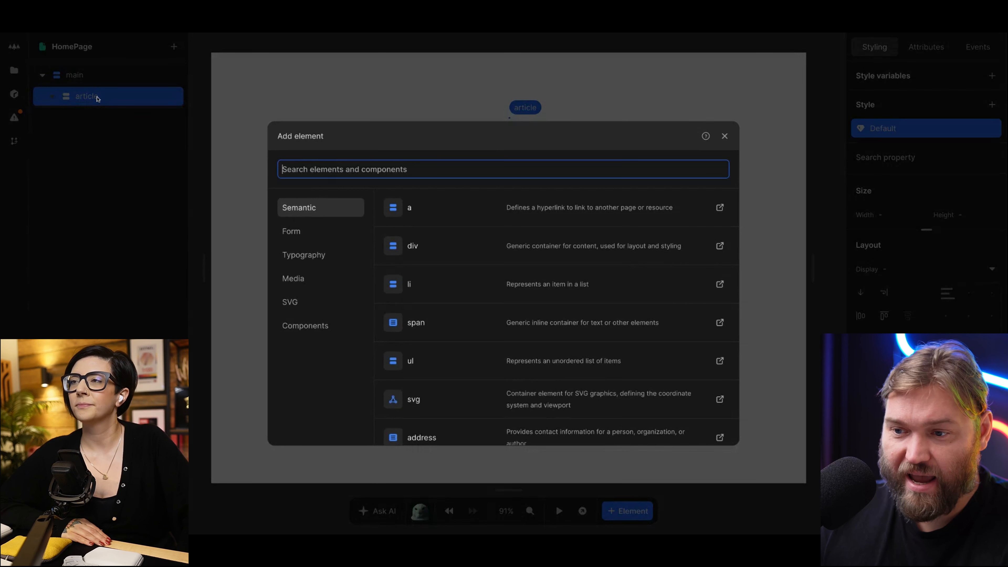
pyautogui.write('h2')
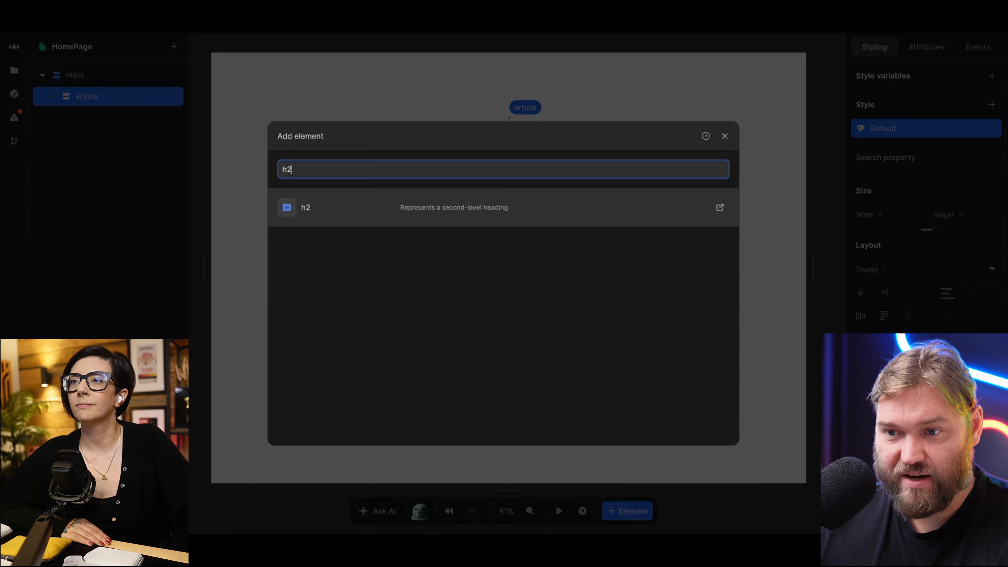
pyautogui.press('Return')
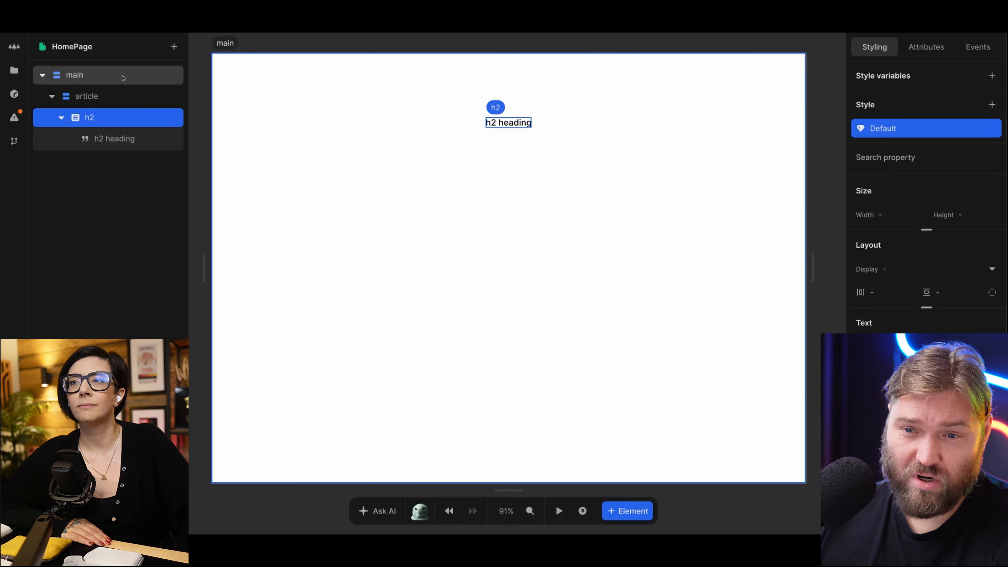
pyautogui.click(120, 94)
pyautogui.write('ap')
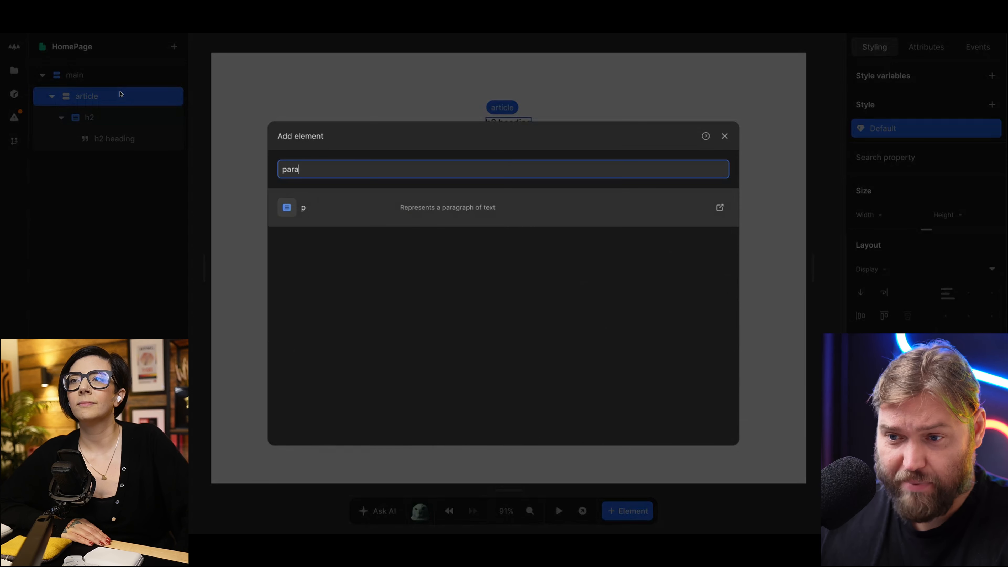
pyautogui.press('Return')
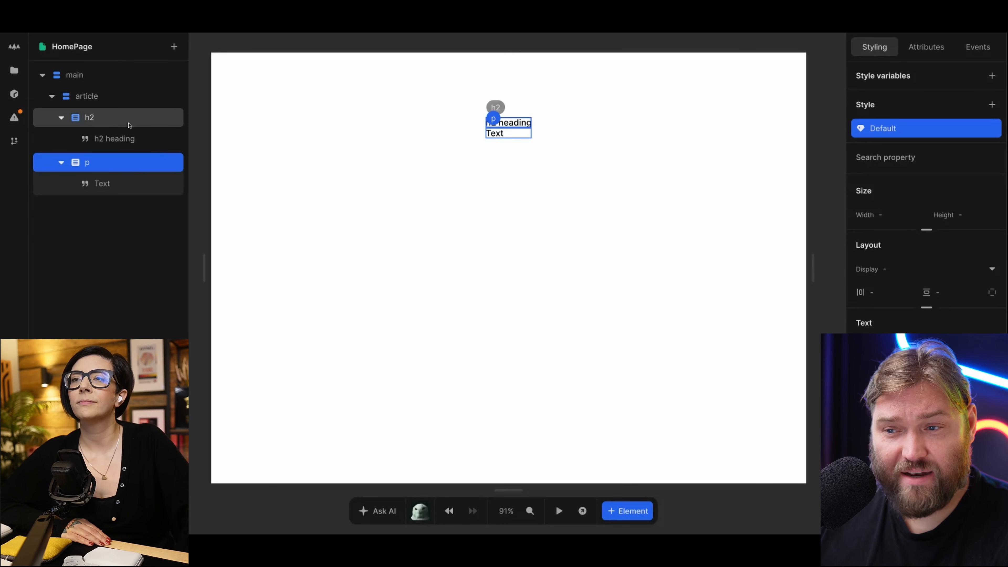
# Set the article's horizontal and vertical padding to 16px.
pyautogui.click(119, 96)
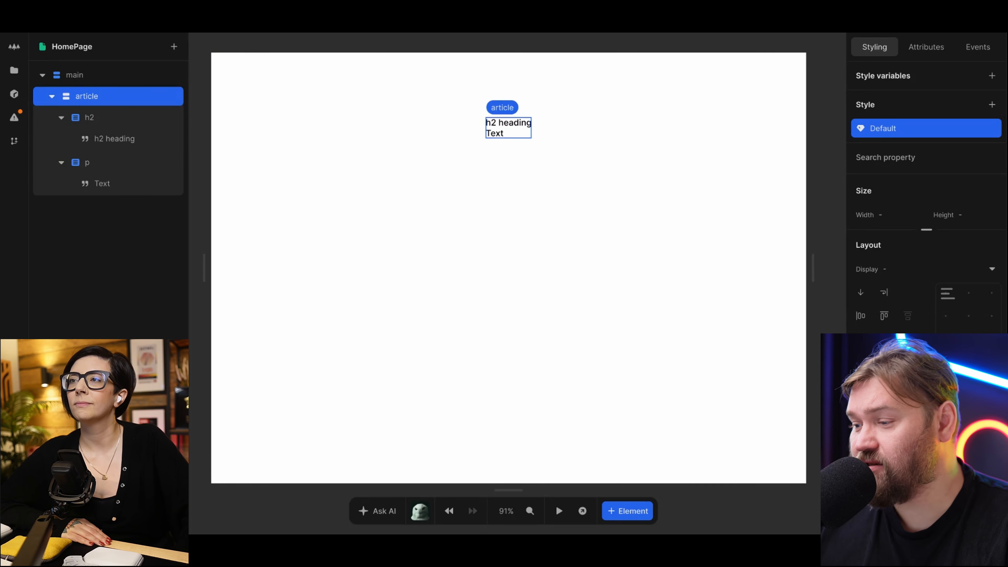
pyautogui.write('p16')
pyautogui.press('Tab')
pyautogui.write('16')
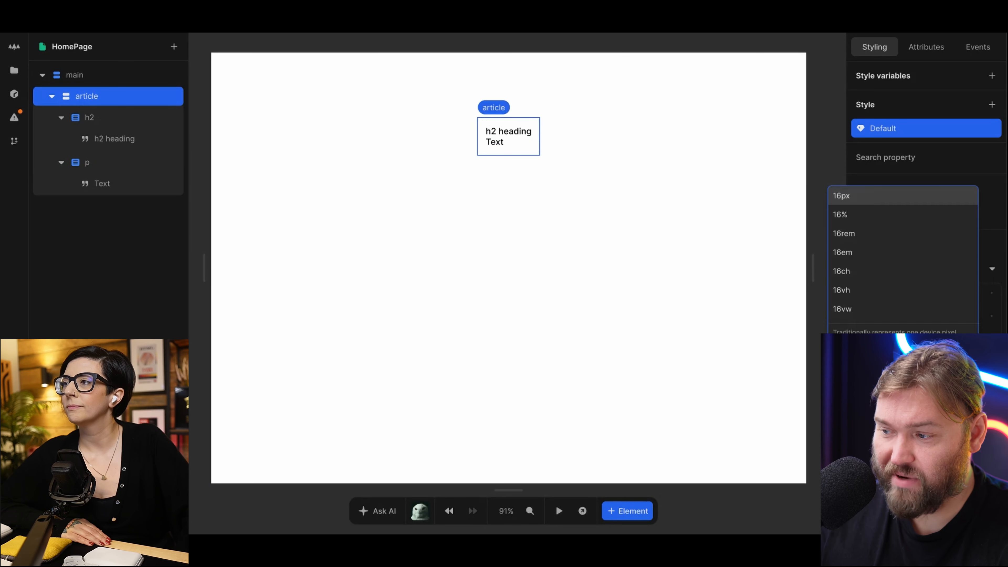
pyautogui.press('Return')
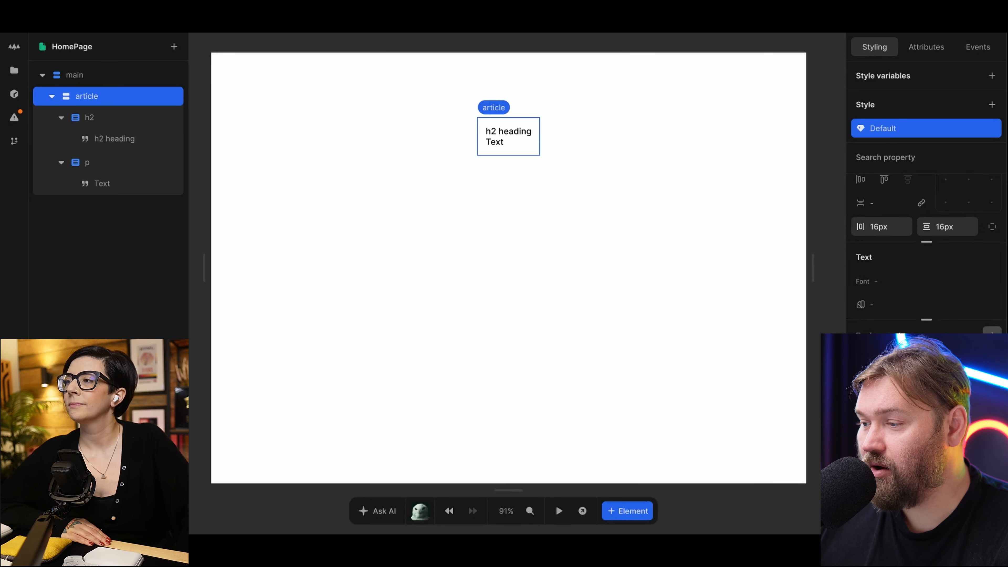
# Add an outside shadow effect with a 19px blur to the article.
pyautogui.click(992, 336)
pyautogui.moveTo(792, 207); pyautogui.dragTo(612, 111)
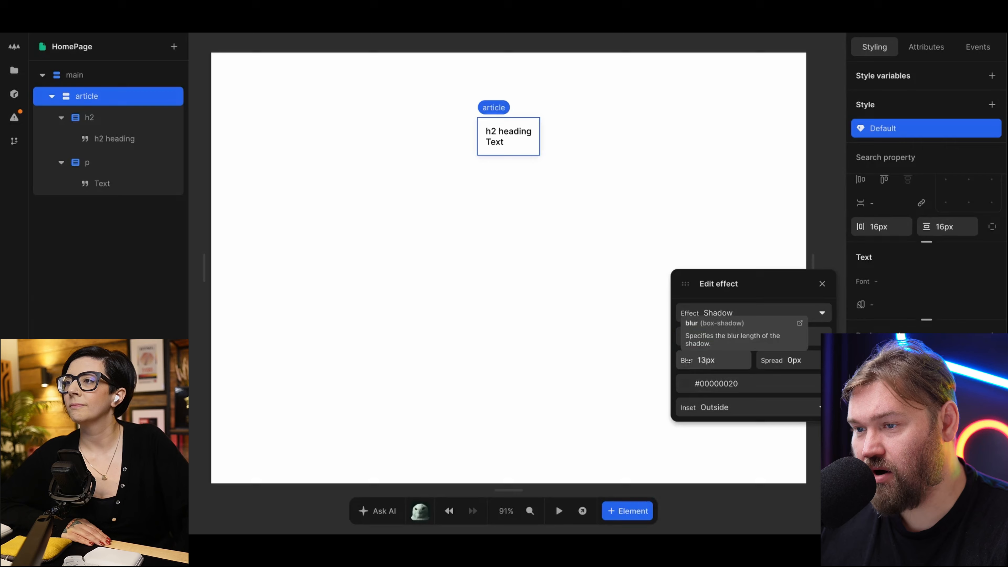
pyautogui.moveTo(687, 360); pyautogui.dragTo(702, 360)
pyautogui.click(576, 313)
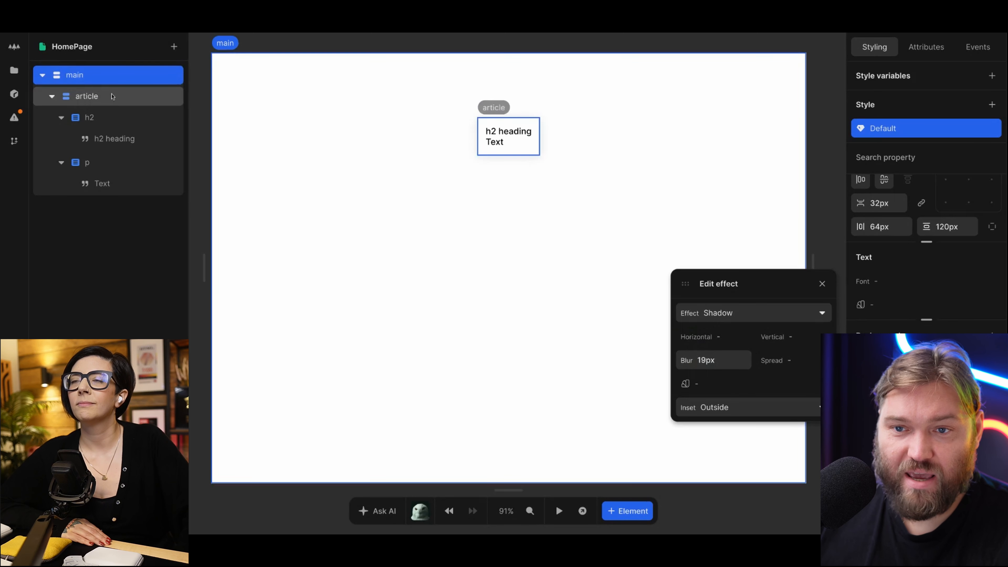
pyautogui.click(119, 96)
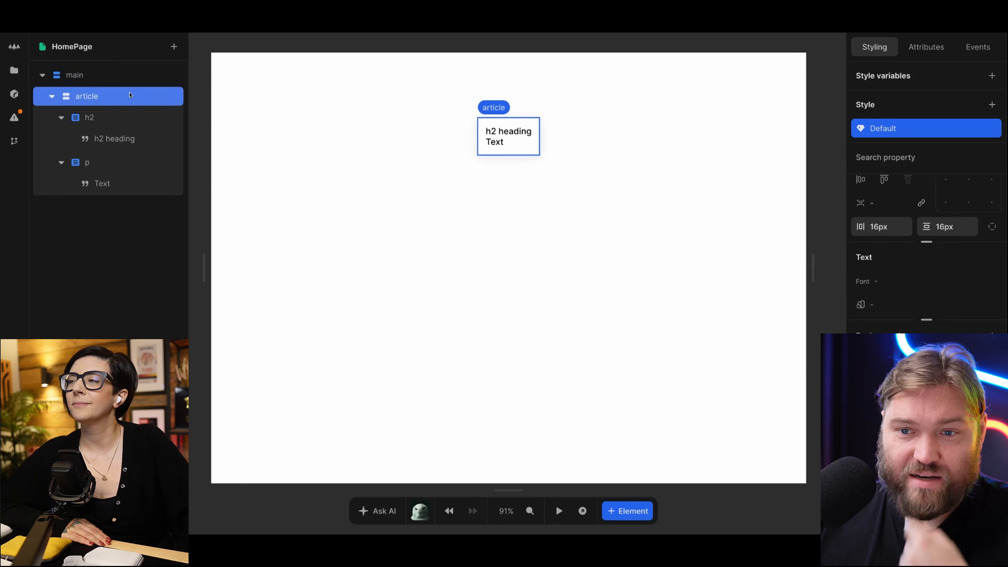
# Open the font settings of the h2 heading and set its size to 2rem.
pyautogui.click(492, 132)
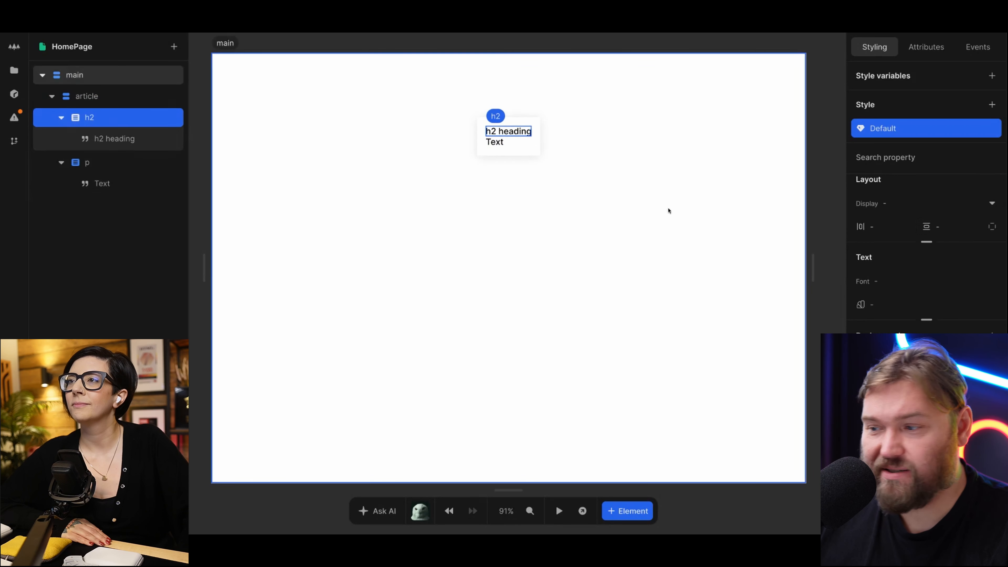
pyautogui.click(908, 294)
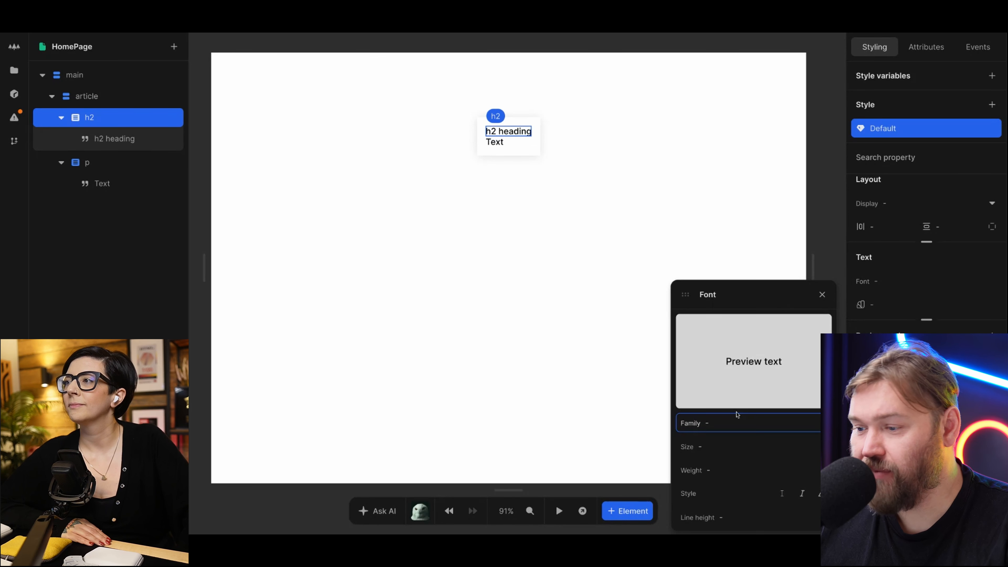
pyautogui.click(718, 446)
pyautogui.write('2rem')
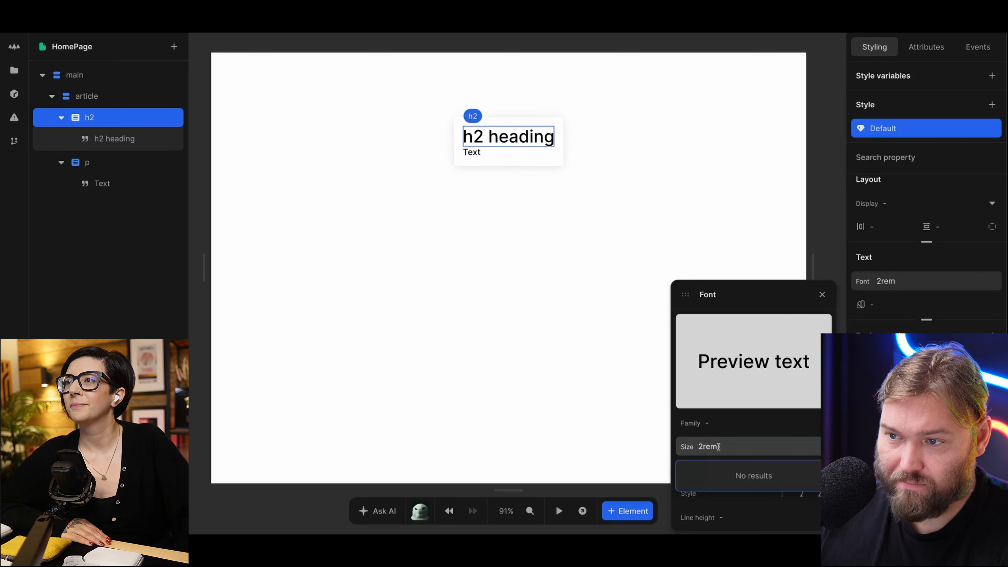
pyautogui.press('Tab')
pyautogui.hotkey('shift', 'Tab')
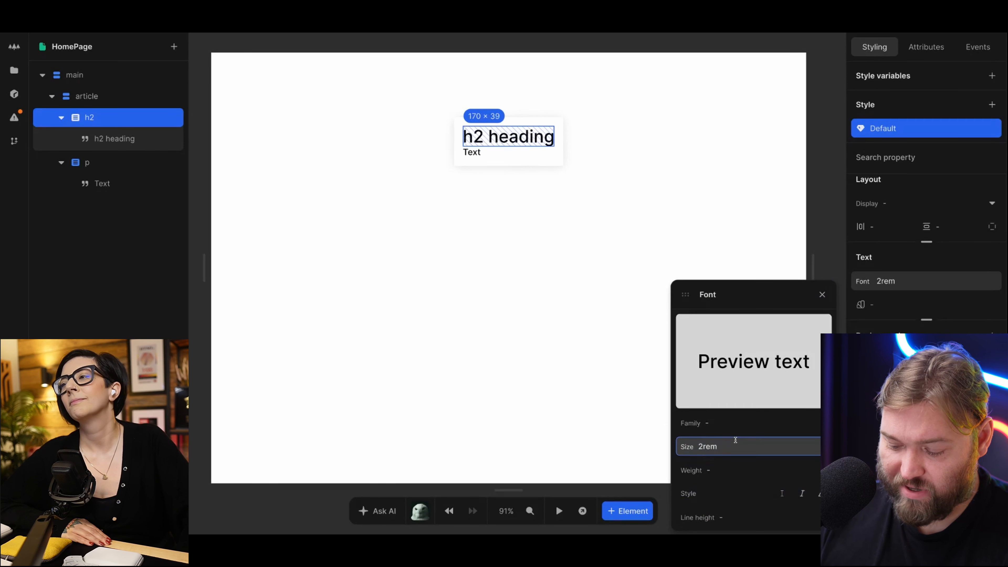
# Reduce the h2 heading's font size gradually to 1.2rem.
pyautogui.press('Down')
pyautogui.press('Down')
pyautogui.press('Down')
pyautogui.press('Down')
pyautogui.press('Down')
pyautogui.press('Down')
pyautogui.press('Down')
pyautogui.press('Down')
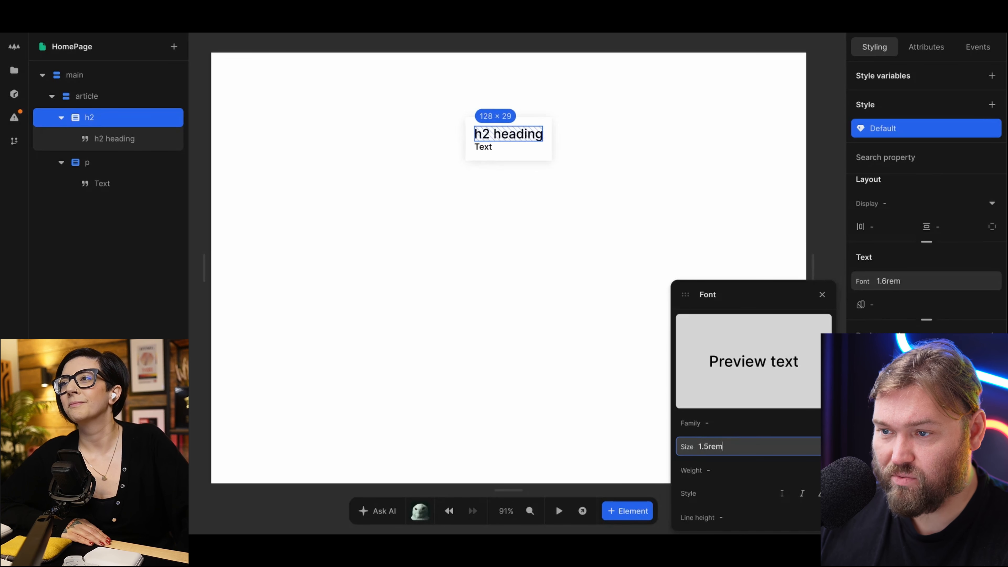
# Set the h2 heading's font size to 1rem.
pyautogui.hotkey('ctrl', 'a')
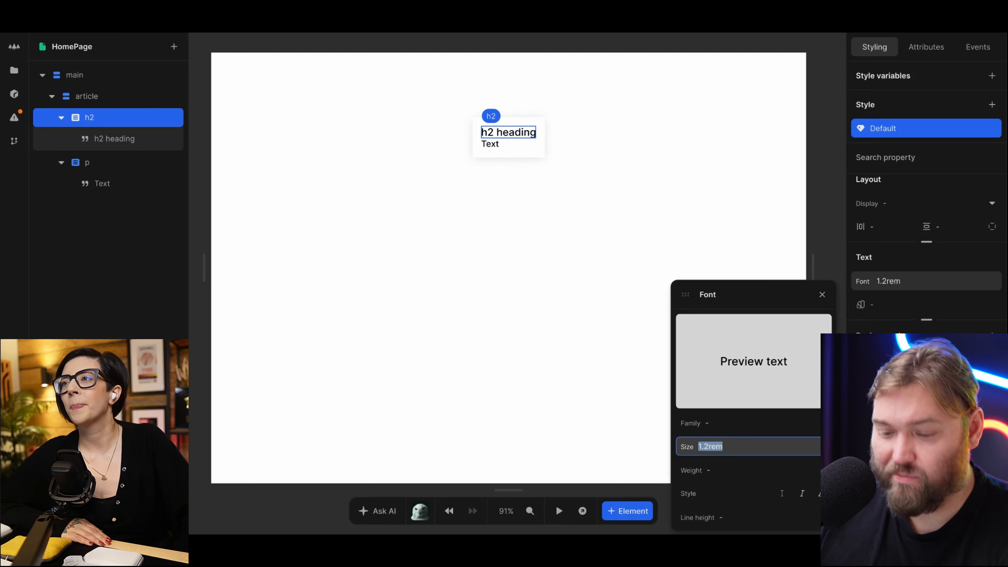
pyautogui.write('1rem')
pyautogui.press('Tab')
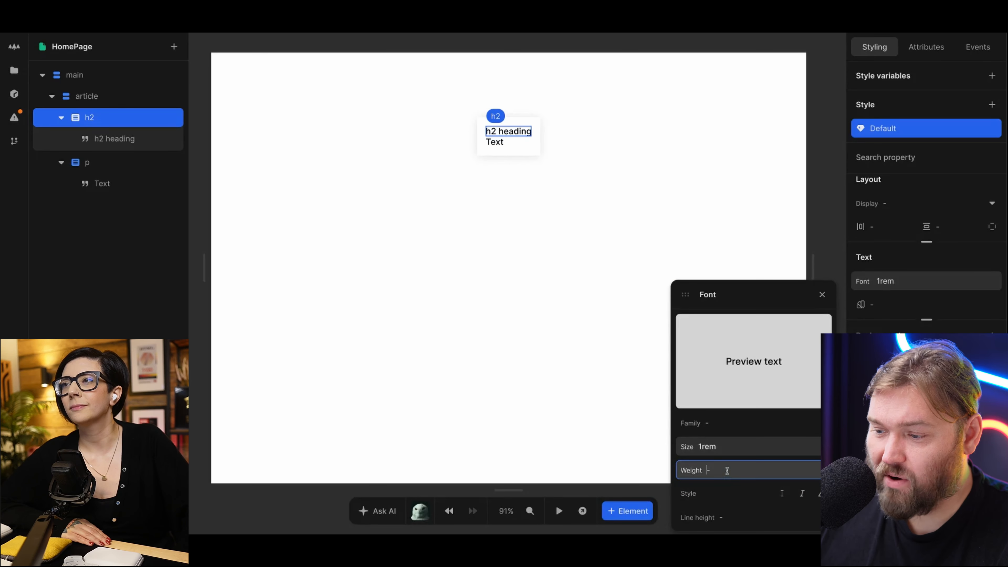
# Set the h2 heading's font weight to 600 and deselect the heading.
pyautogui.write('600')
pyautogui.press('Return')
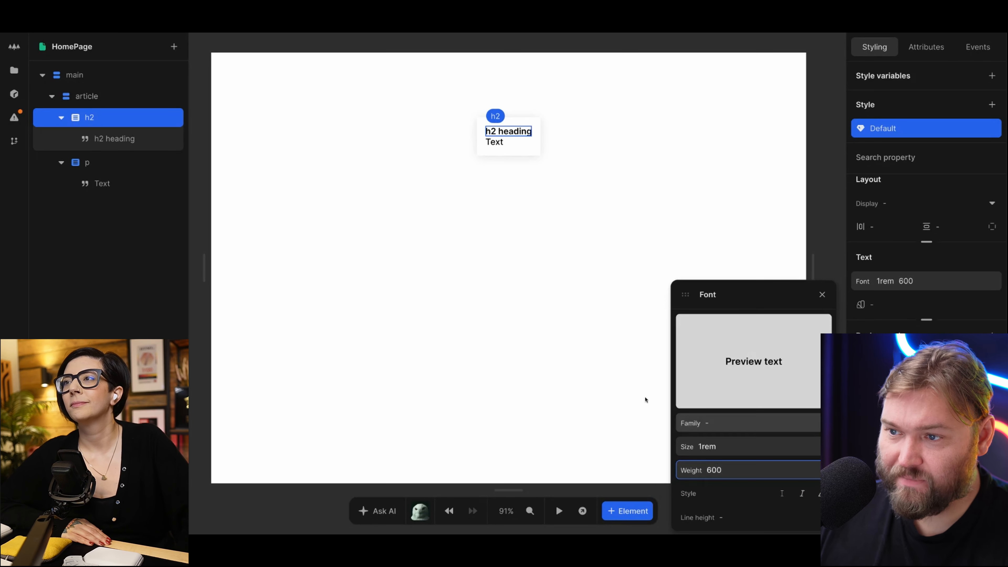
pyautogui.click(391, 316)
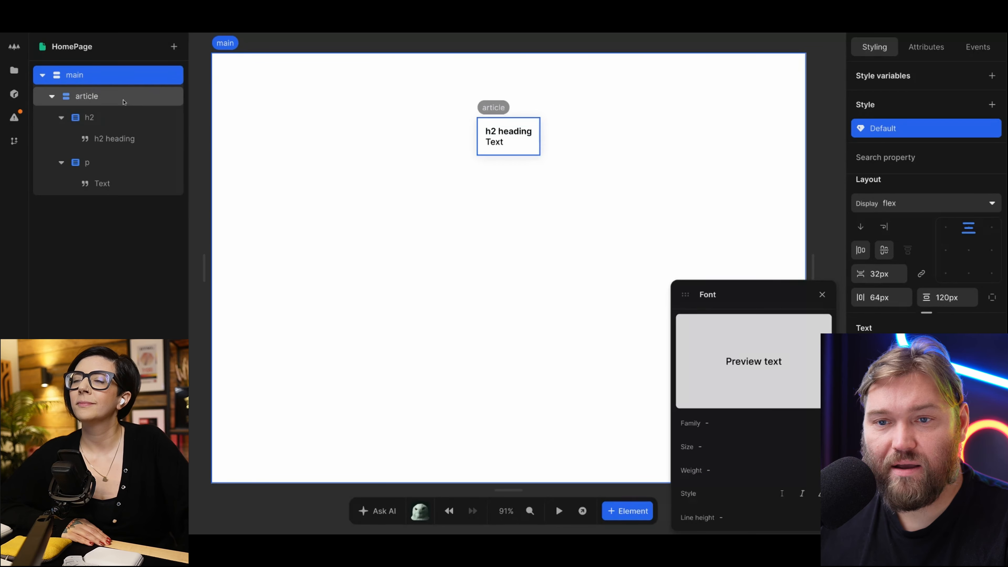
# Set the gap between the article's child elements to 8.
pyautogui.click(100, 96)
pyautogui.click(874, 273)
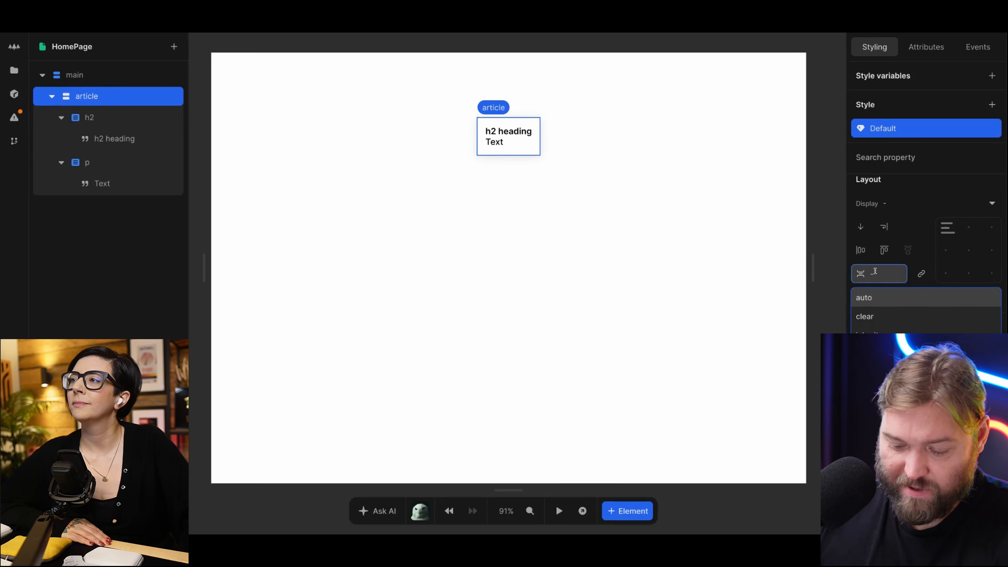
pyautogui.write('8')
pyautogui.press('Tab')
pyautogui.click(478, 360)
pyautogui.click(530, 158)
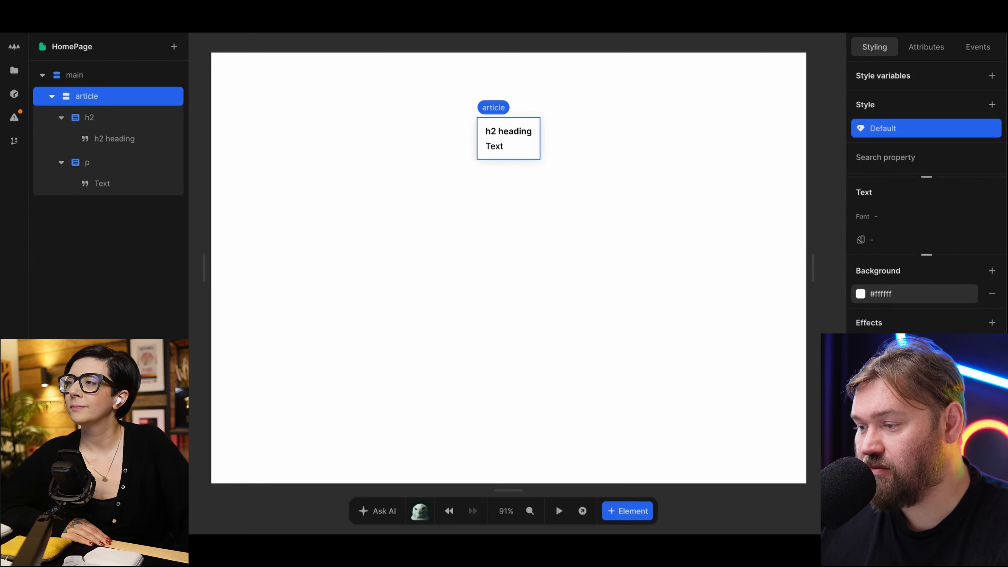
pyautogui.click(376, 293)
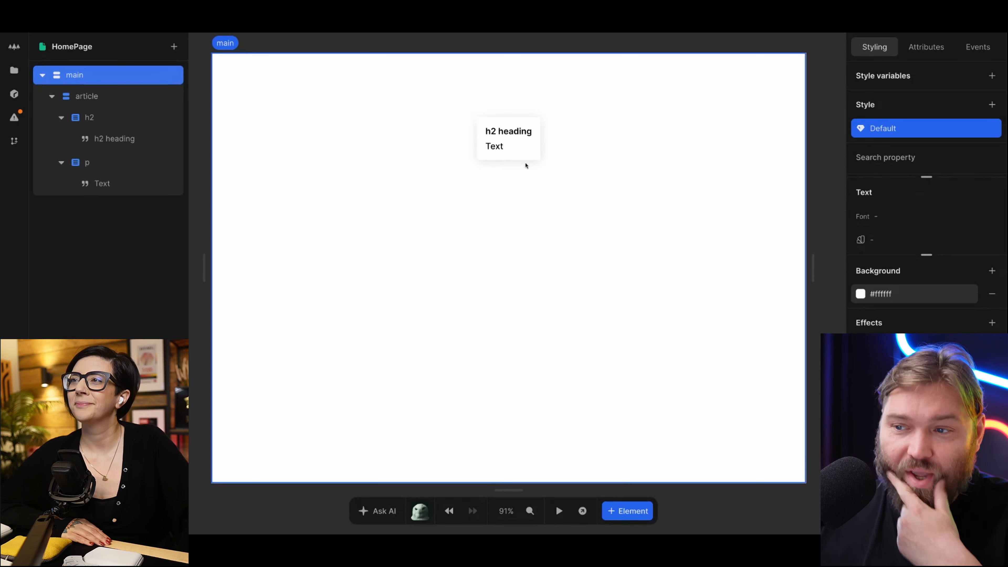
# Set the article's width to 400px.
pyautogui.click(539, 158)
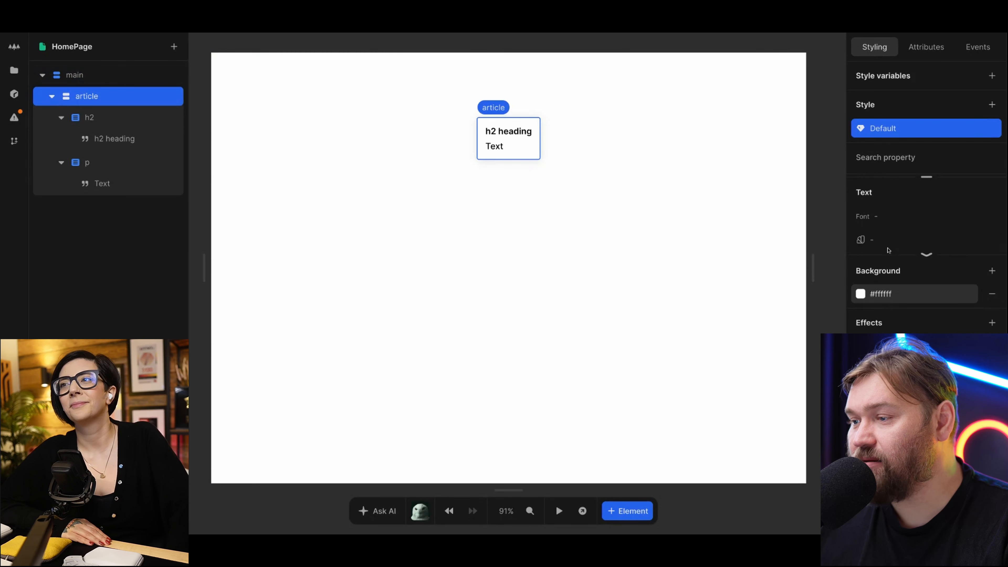
pyautogui.scroll(5, 913, 278)
pyautogui.click(895, 214)
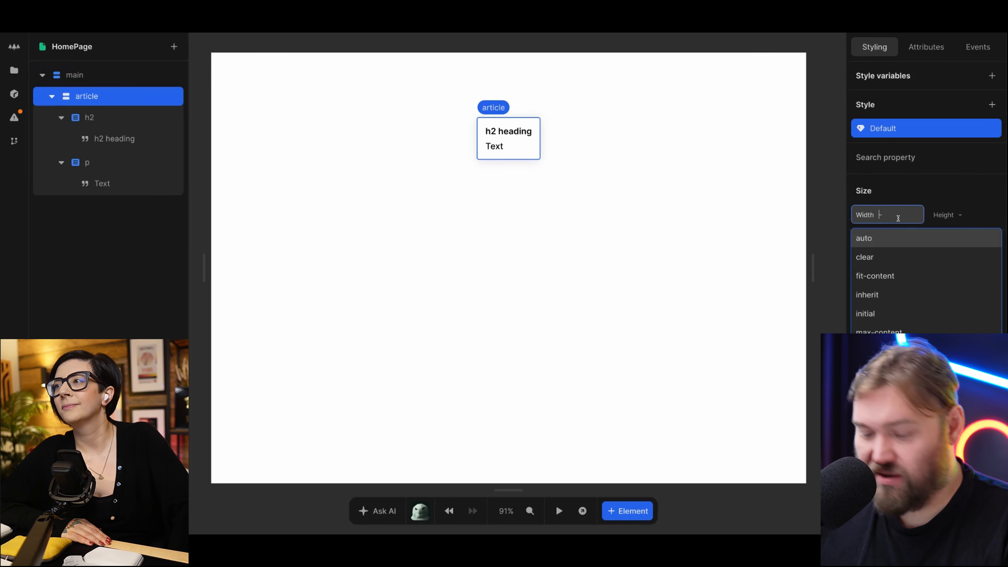
pyautogui.write('400')
pyautogui.press('Return')
pyautogui.click(396, 341)
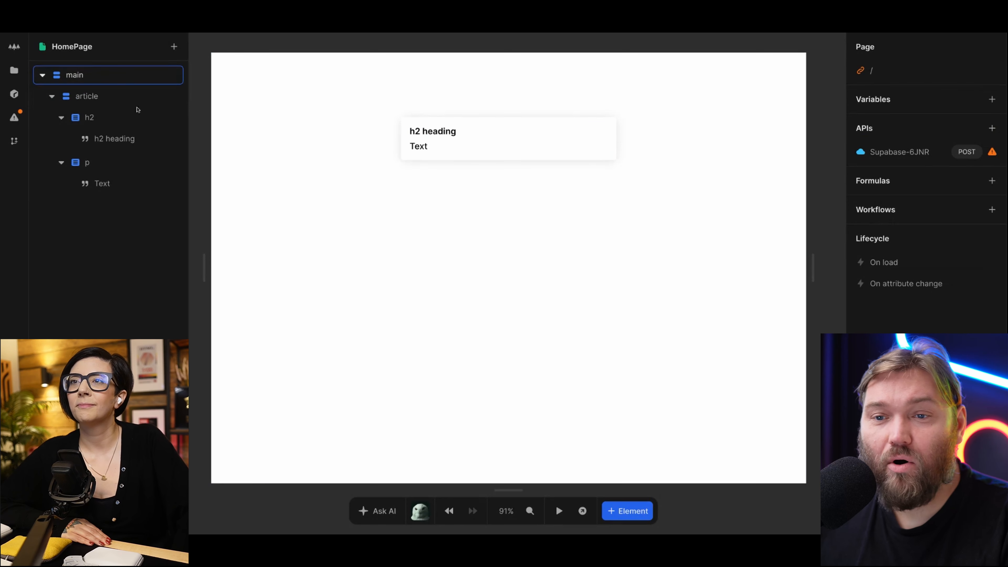
# Rename the page's Supabase API to posts and close its settings.
pyautogui.click(921, 154)
pyautogui.doubleClick(918, 154)
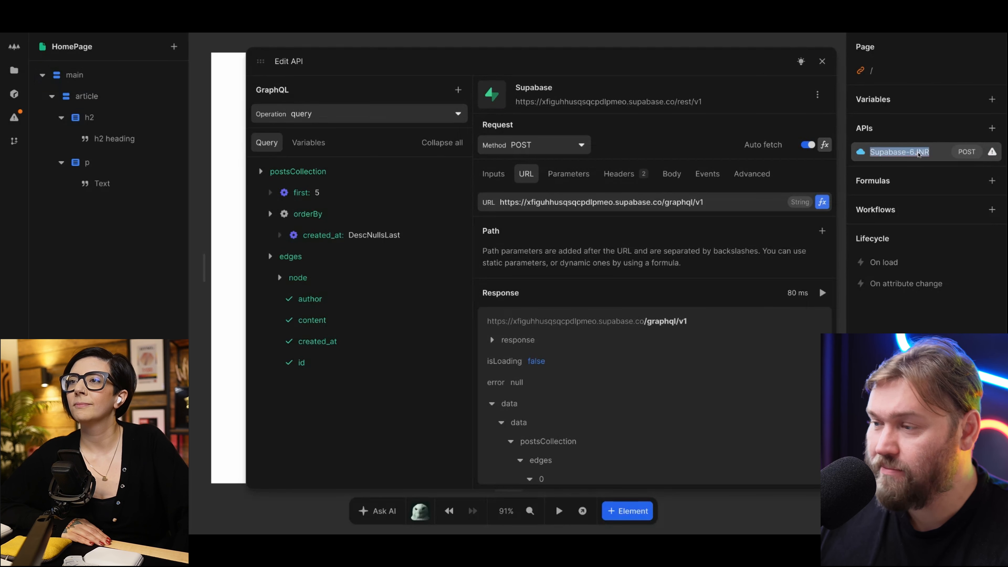
pyautogui.write('posts')
pyautogui.press('Return')
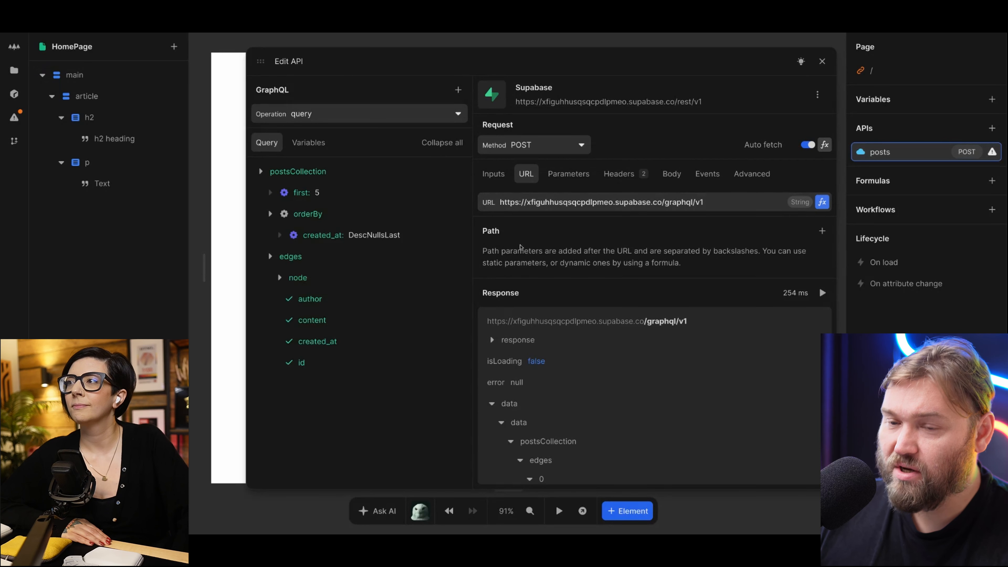
pyautogui.click(227, 193)
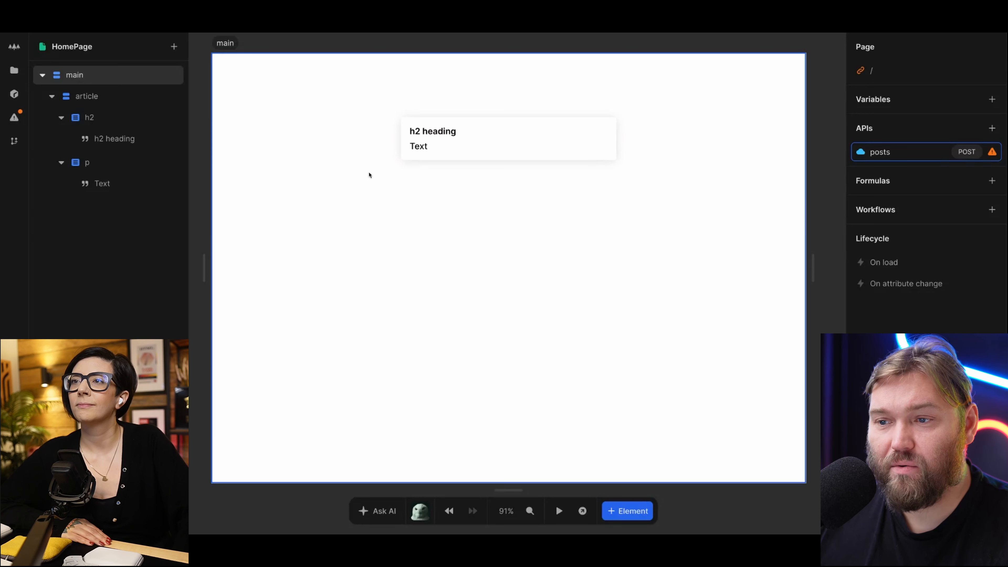
# Repeat the article for every entry in the posts API's data, data, postsCollection, edges list.
pyautogui.click(541, 159)
pyautogui.rightClick(138, 94)
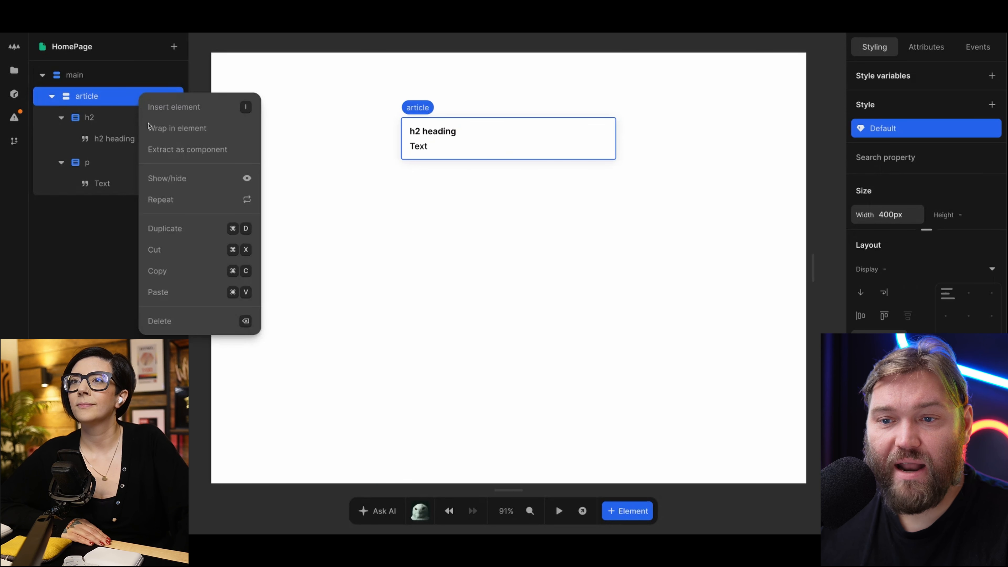
pyautogui.click(191, 199)
pyautogui.click(392, 366)
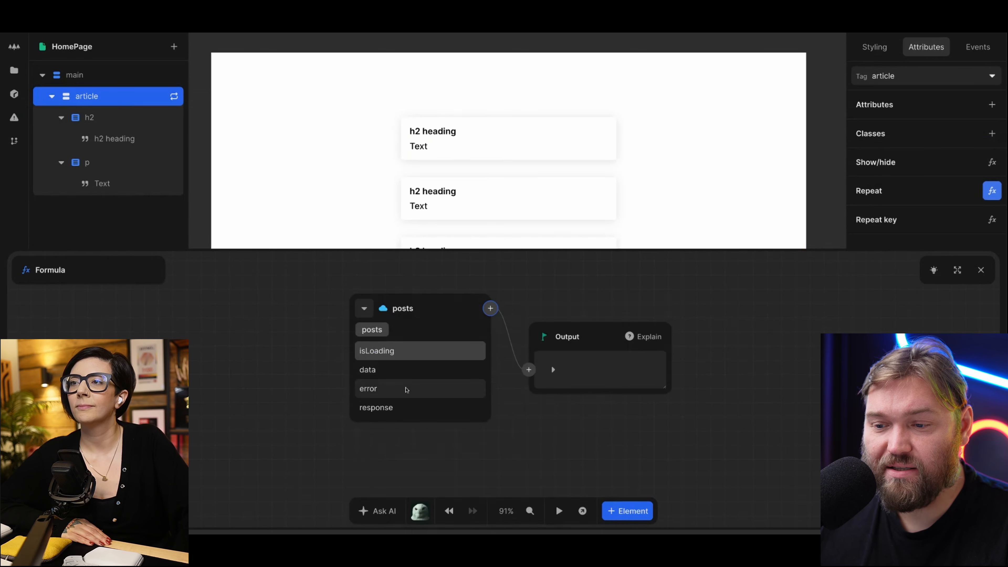
pyautogui.click(410, 372)
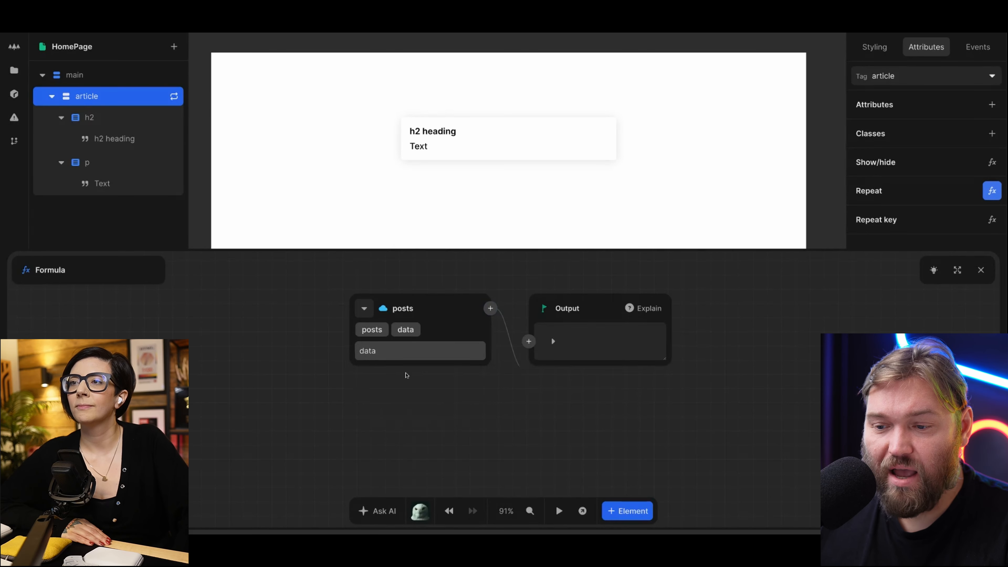
pyautogui.click(407, 351)
pyautogui.click(422, 351)
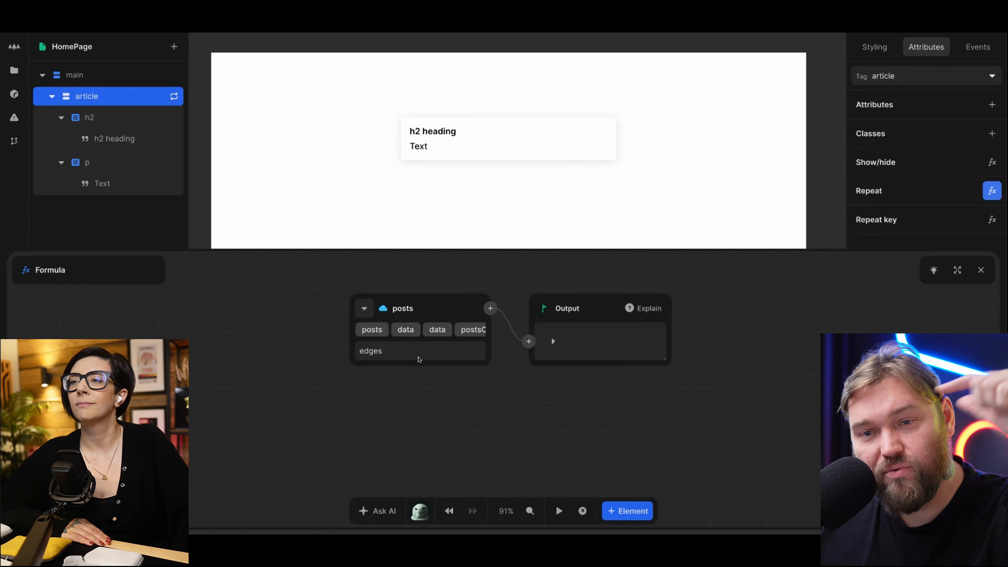
pyautogui.click(406, 354)
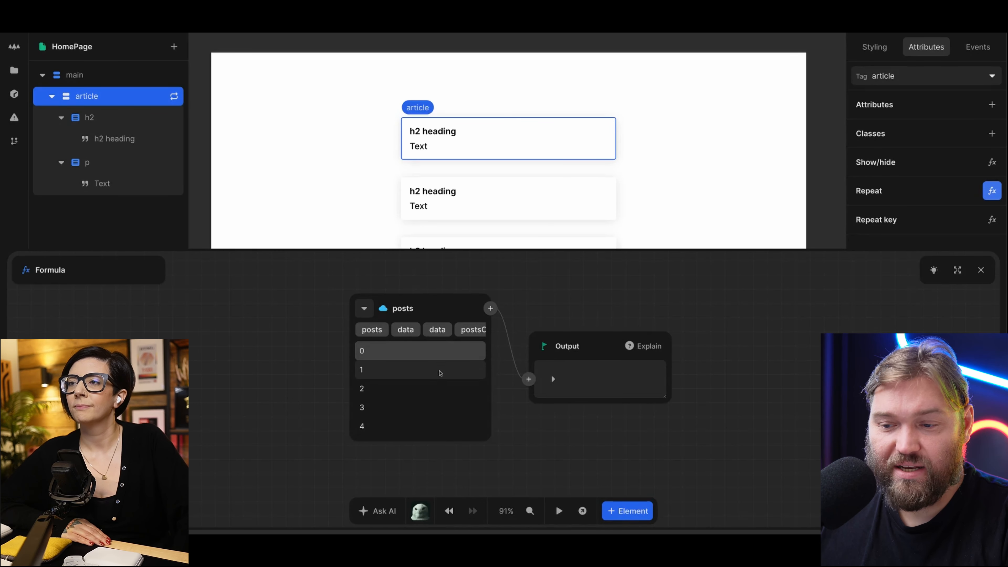
pyautogui.press('Escape')
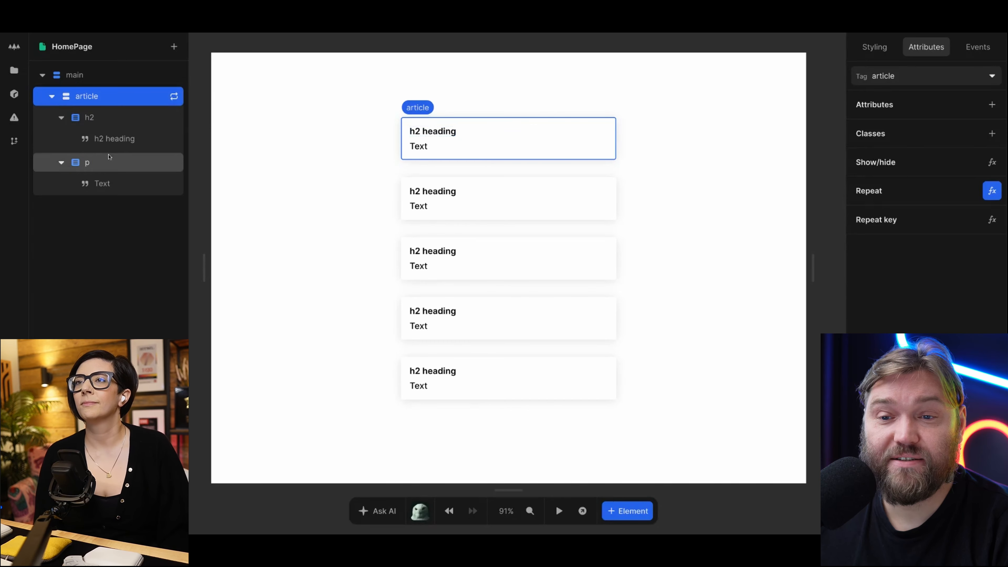
# Bind the h2 heading's text to the author field of the repeated item's node.
pyautogui.click(155, 143)
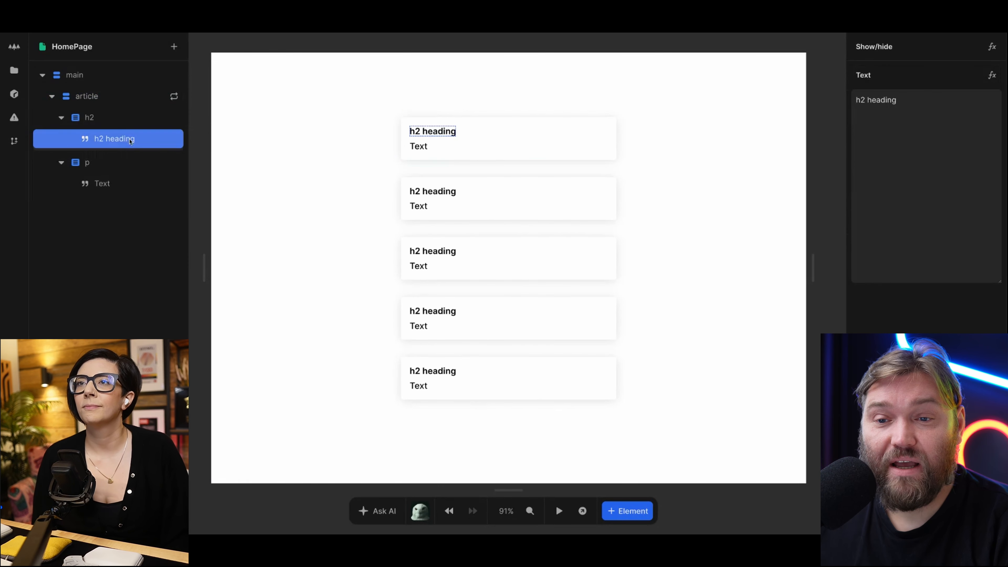
pyautogui.click(992, 74)
pyautogui.click(364, 318)
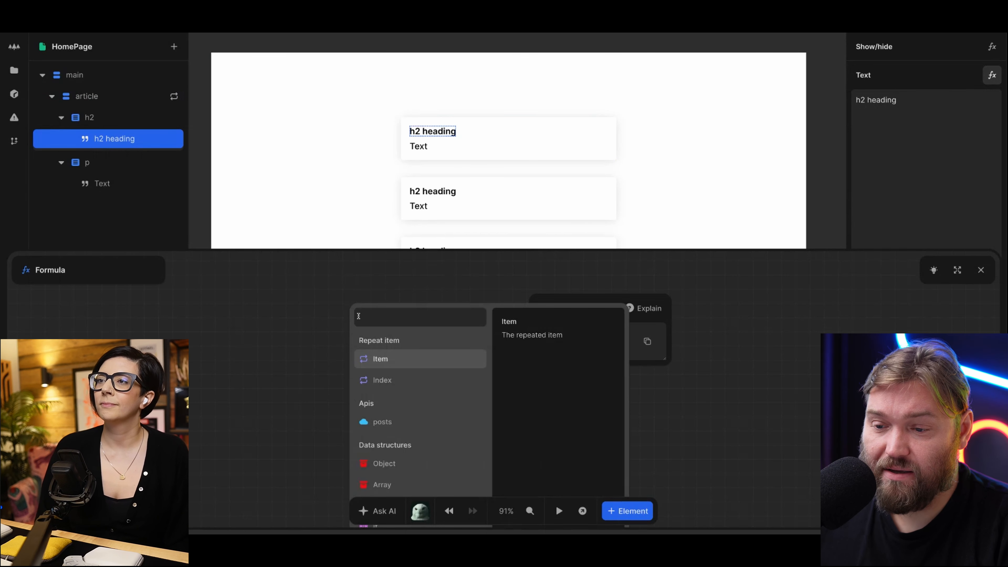
pyautogui.click(415, 361)
pyautogui.click(393, 348)
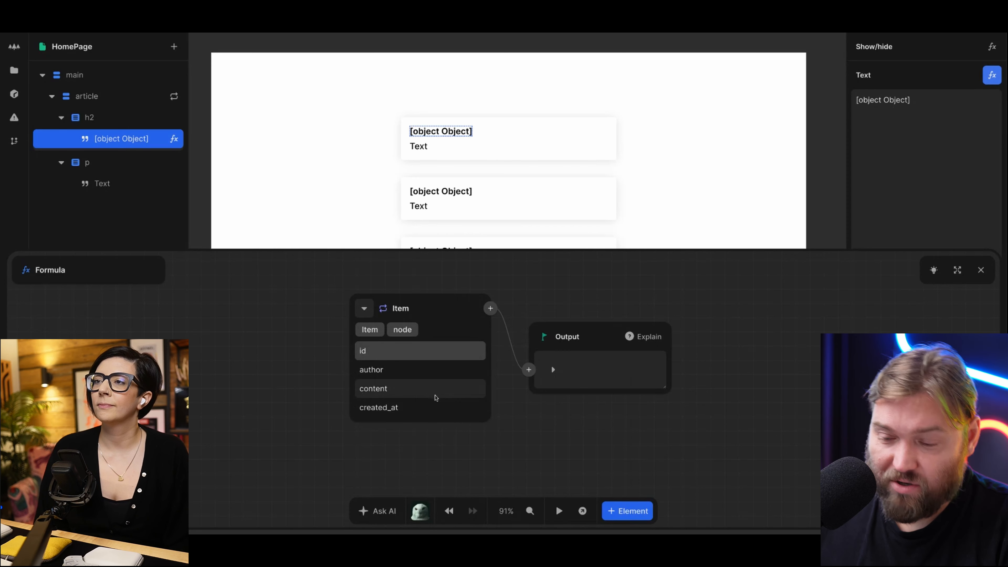
pyautogui.click(396, 370)
pyautogui.press('Escape')
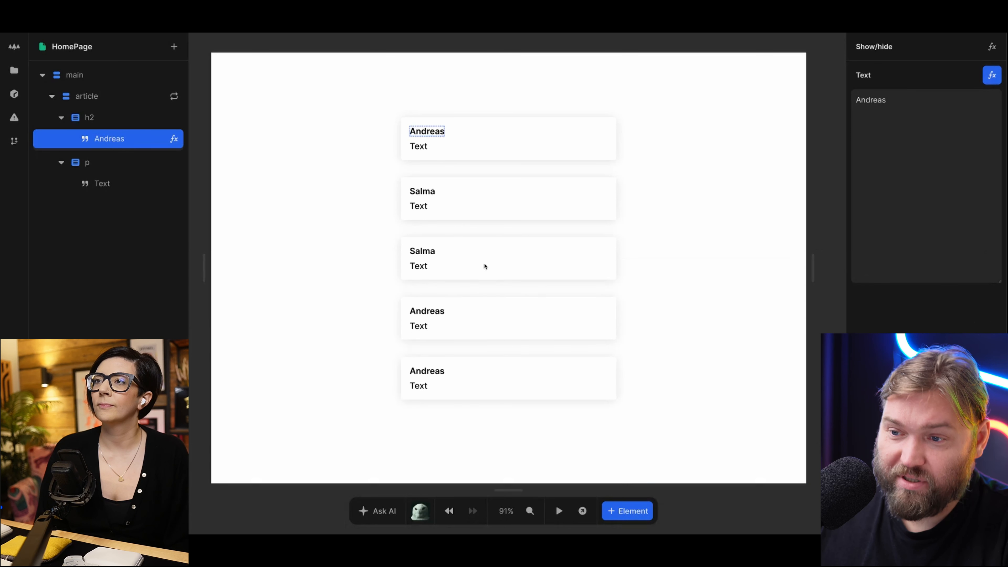
# Bind the paragraph's text to the content field of the repeated item's node.
pyautogui.click(131, 183)
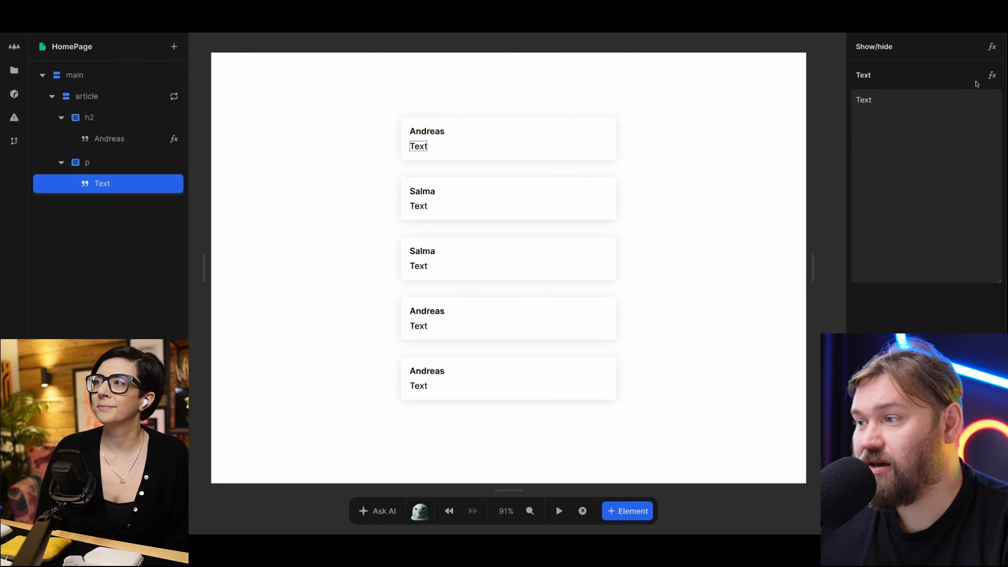
pyautogui.click(992, 75)
pyautogui.click(370, 318)
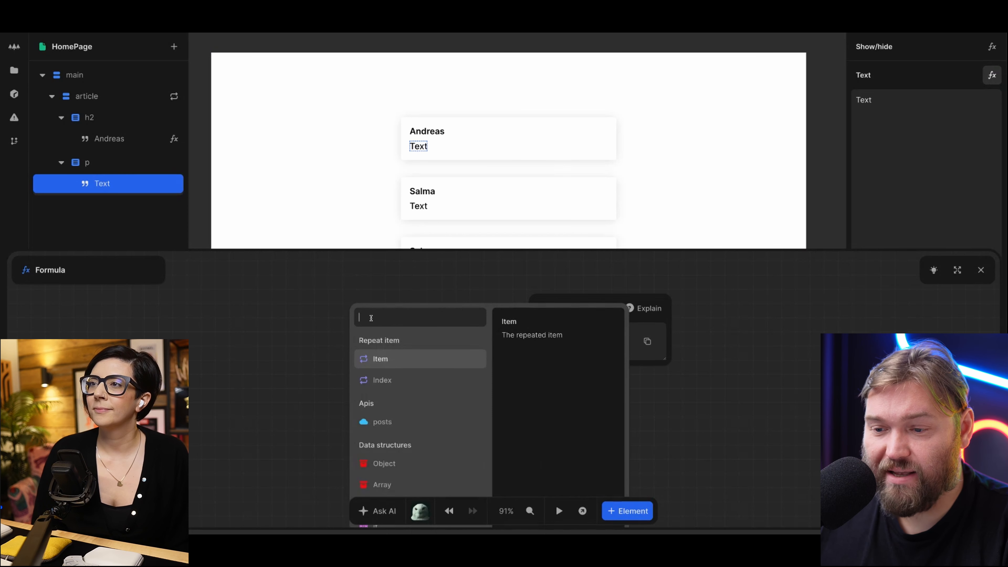
pyautogui.click(397, 359)
pyautogui.click(395, 350)
pyautogui.click(395, 388)
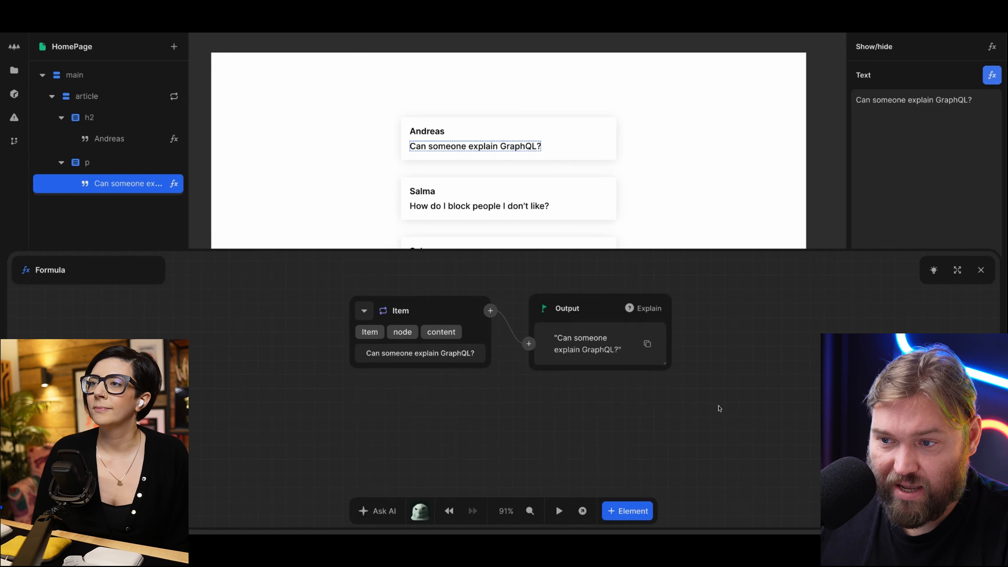
pyautogui.press('Escape')
pyautogui.click(756, 250)
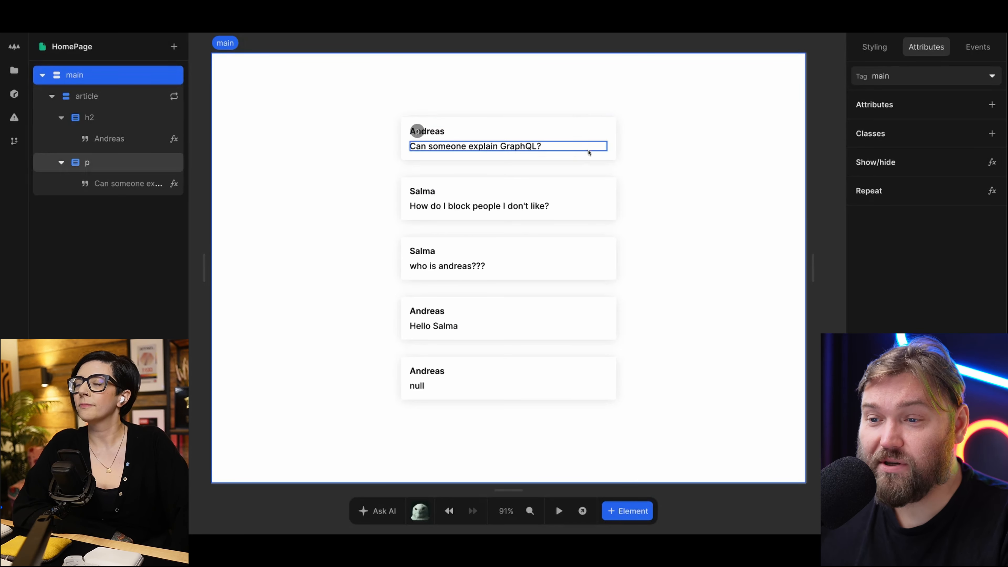
# Insert an img element into the article and place it above the h2 heading.
pyautogui.click(599, 159)
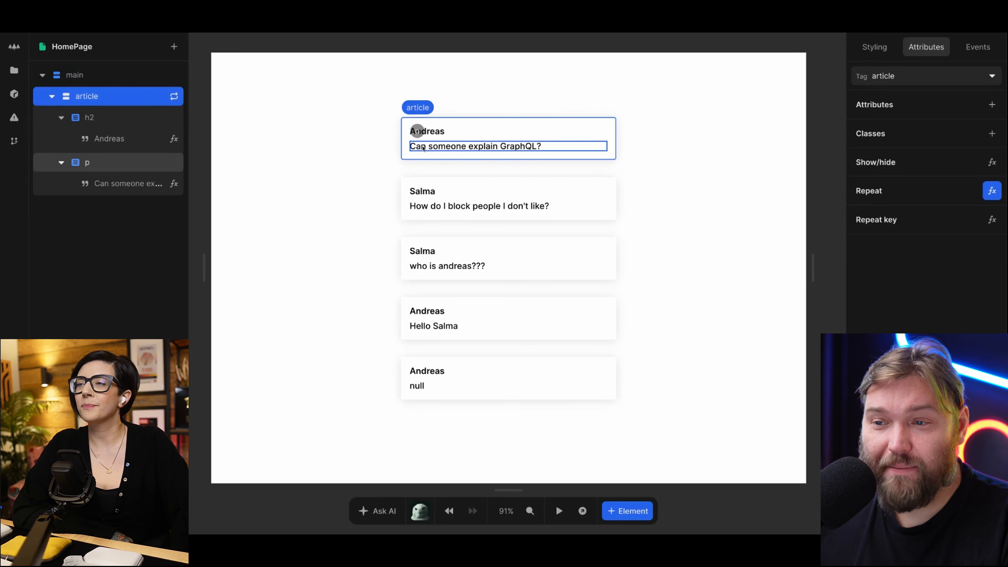
pyautogui.click(416, 134)
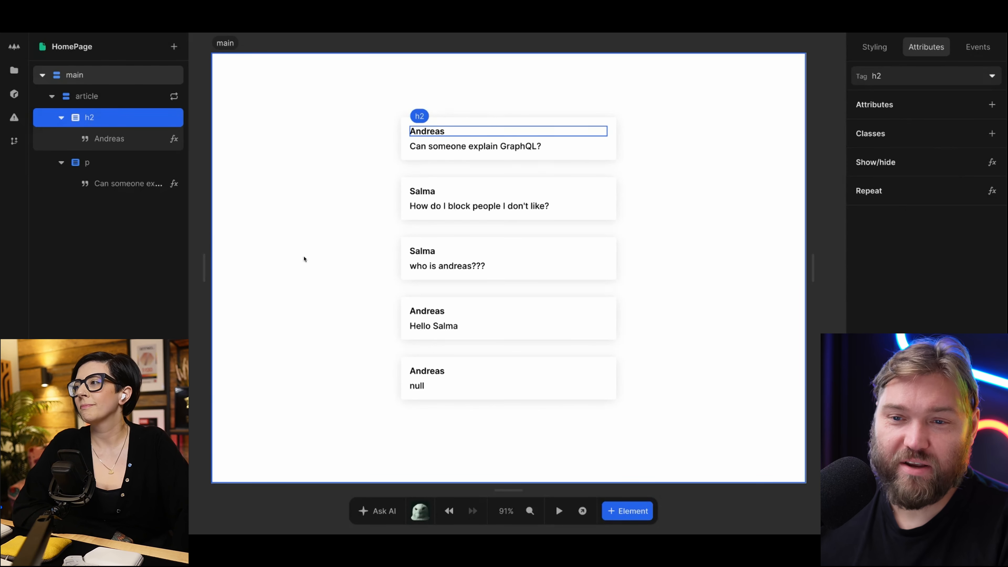
pyautogui.click(107, 97)
pyautogui.write('aim')
pyautogui.press('Return')
pyautogui.moveTo(114, 207); pyautogui.dragTo(120, 119)
# Wrap the img element in a div and move the h2 heading into that div below the image.
pyautogui.rightClick(121, 119)
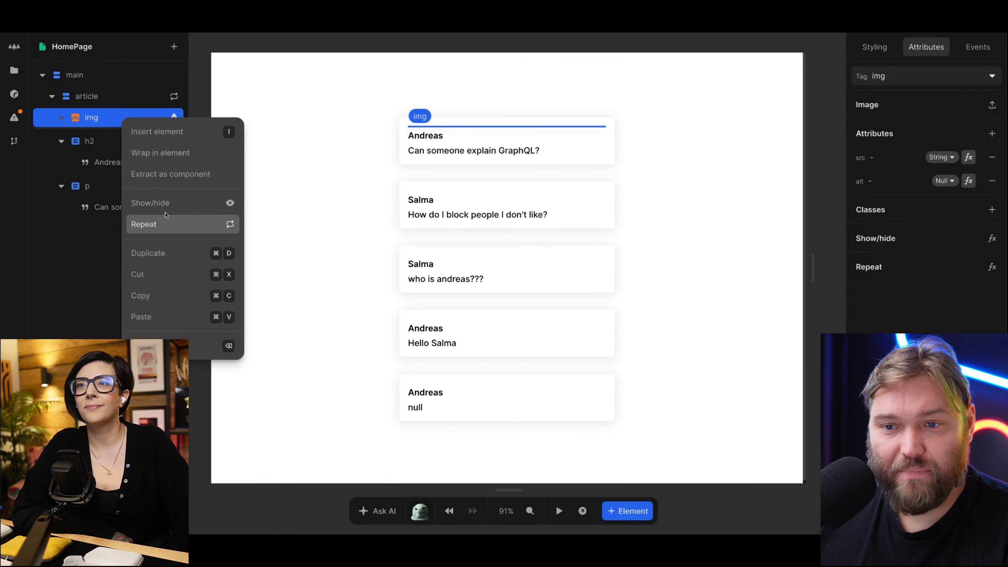
pyautogui.click(177, 150)
pyautogui.write('di')
pyautogui.press('Return')
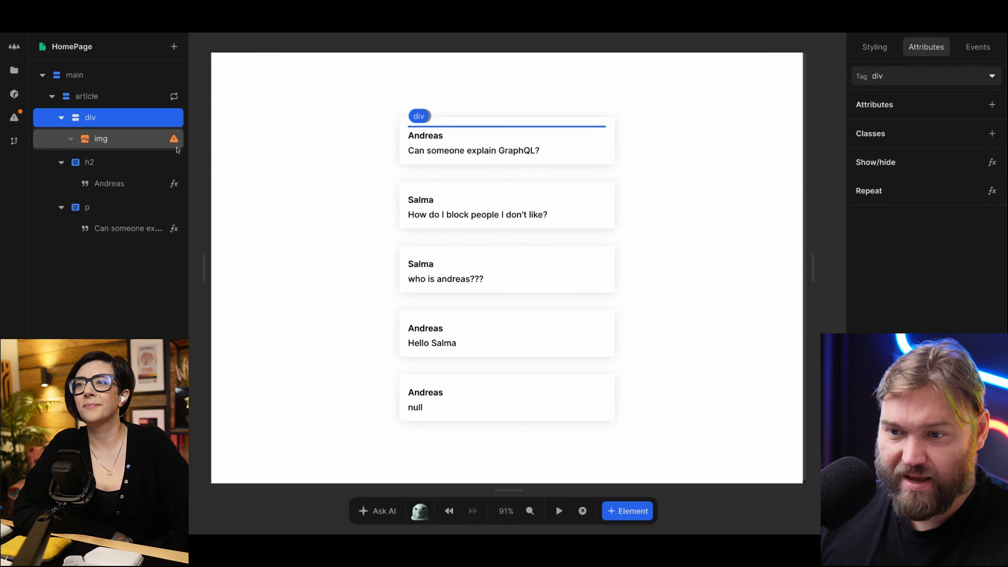
pyautogui.moveTo(85, 155); pyautogui.dragTo(86, 154)
# Lay out the div as a flex row with vertically centred items and a gap of 8.
pyautogui.click(871, 49)
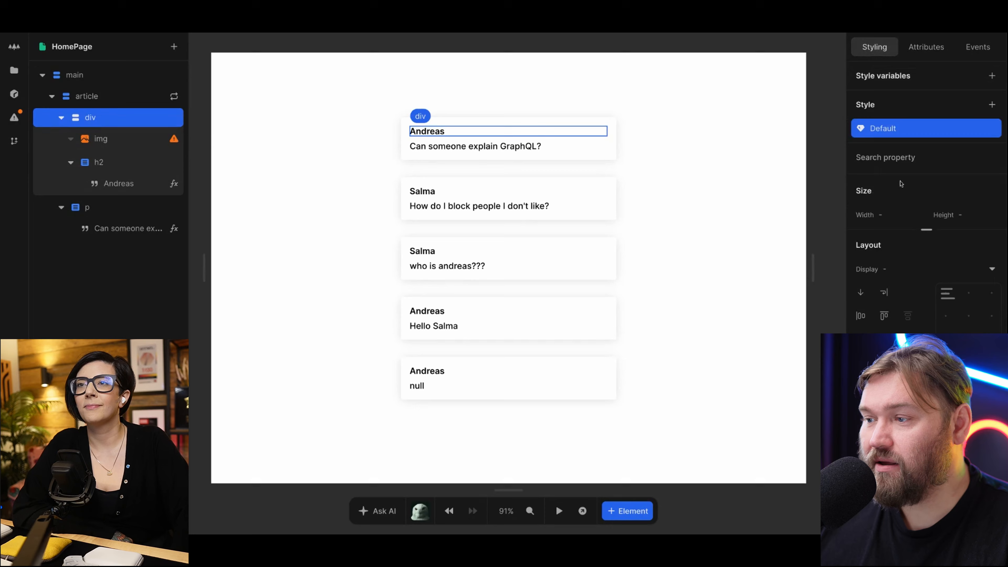
pyautogui.click(861, 292)
pyautogui.click(884, 316)
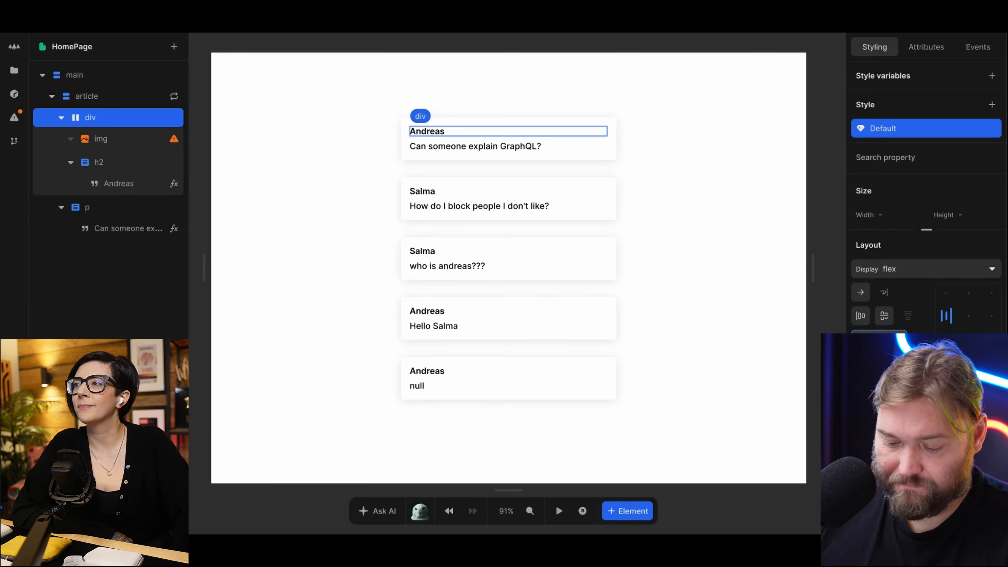
pyautogui.write('8')
pyautogui.press('Tab')
pyautogui.click(645, 300)
# Upload an avatar picture to the img element and replace the last segment of its src path with 640.
pyautogui.click(127, 139)
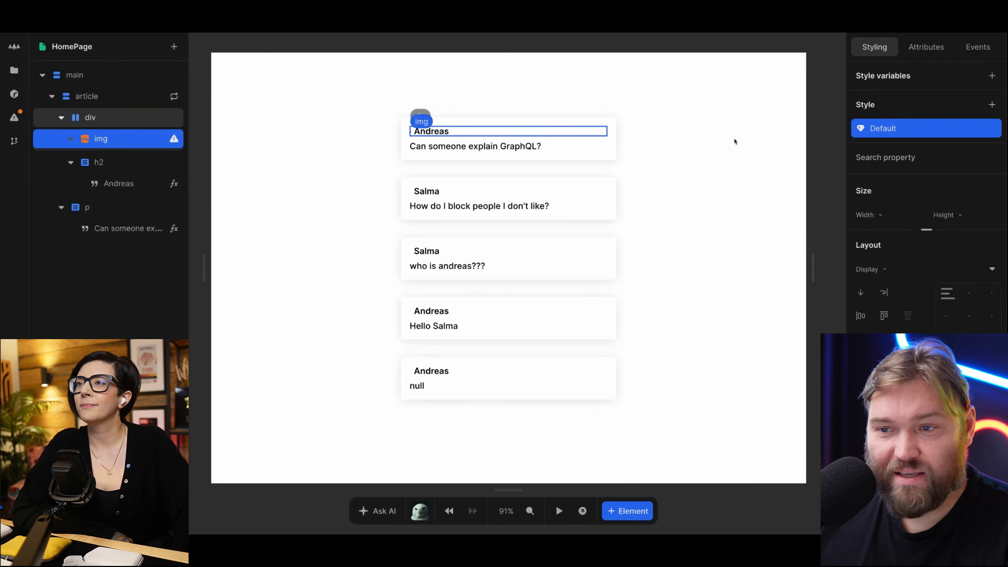
pyautogui.click(946, 45)
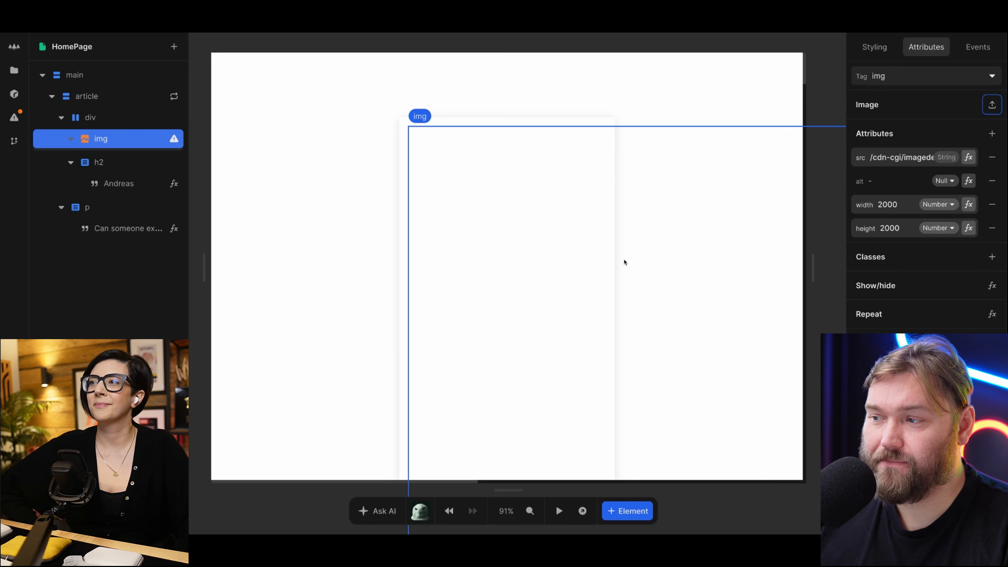
pyautogui.click(902, 160)
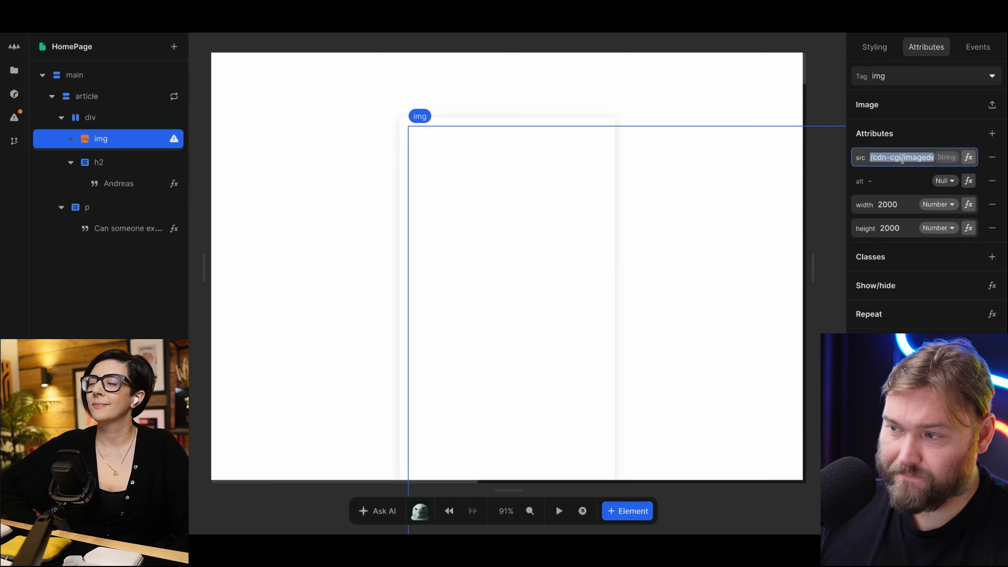
pyautogui.press('Right')
pyautogui.hotkey('alt', 'BackSpace')
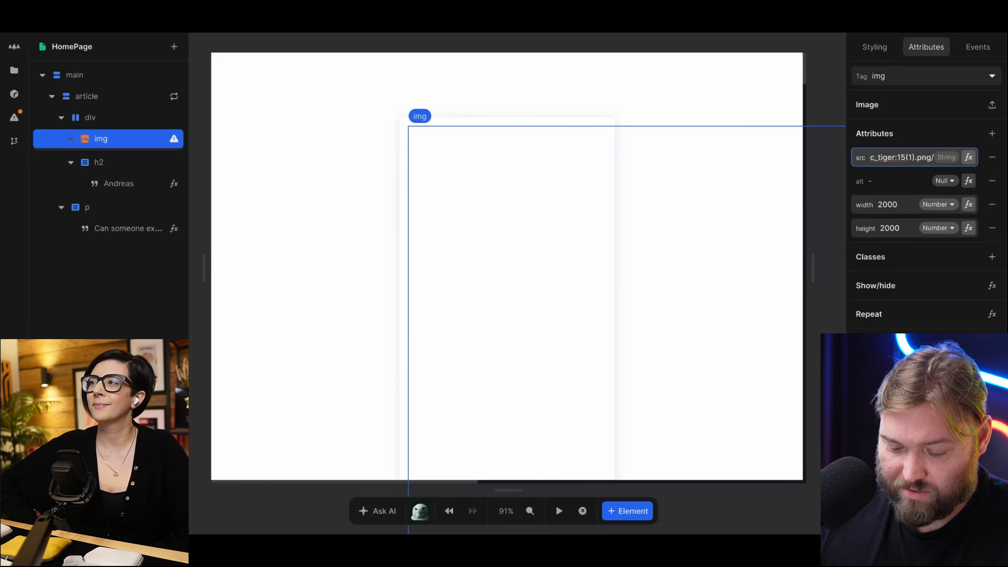
pyautogui.write('640')
pyautogui.press('Tab')
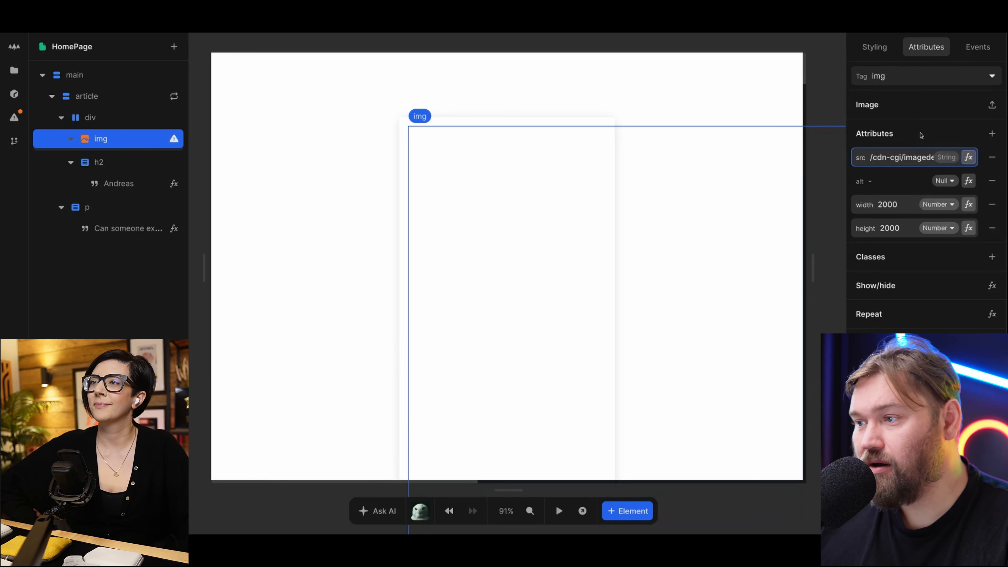
# Set the avatar image's width and height to 40px each.
pyautogui.click(875, 47)
pyautogui.click(894, 214)
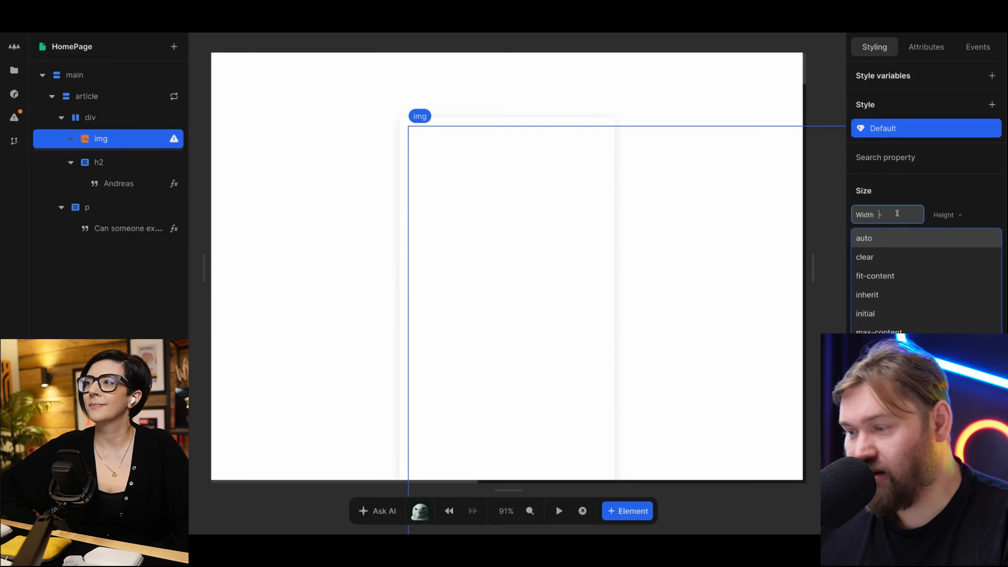
pyautogui.write('40')
pyautogui.press('Tab')
pyautogui.write('40')
pyautogui.press('Tab')
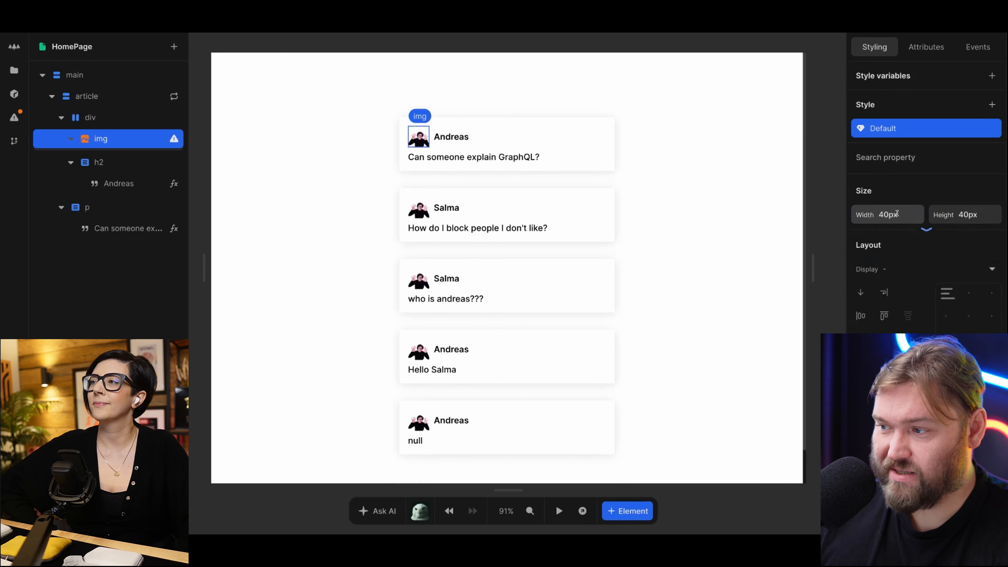
# Round the avatar image's corners into a full circle.
pyautogui.click(763, 178)
pyautogui.press('Escape')
pyautogui.click(420, 145)
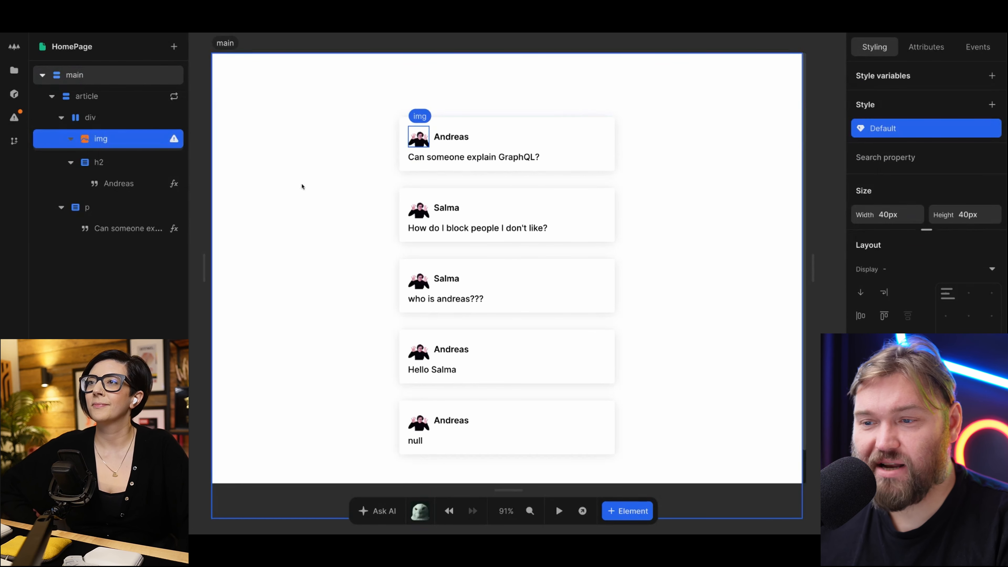
pyautogui.scroll(-1, 926, 258)
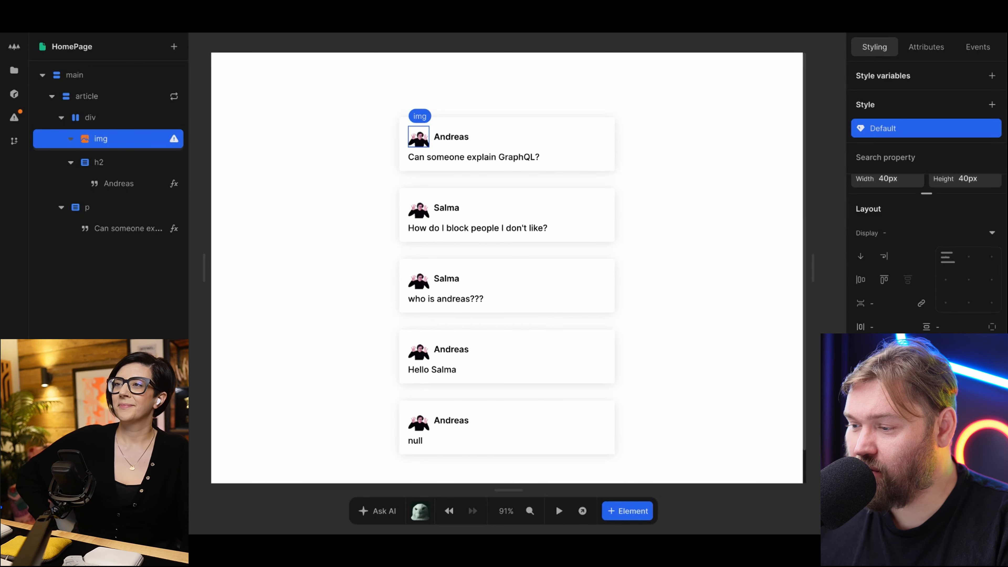
pyautogui.click(889, 381)
pyautogui.write('50')
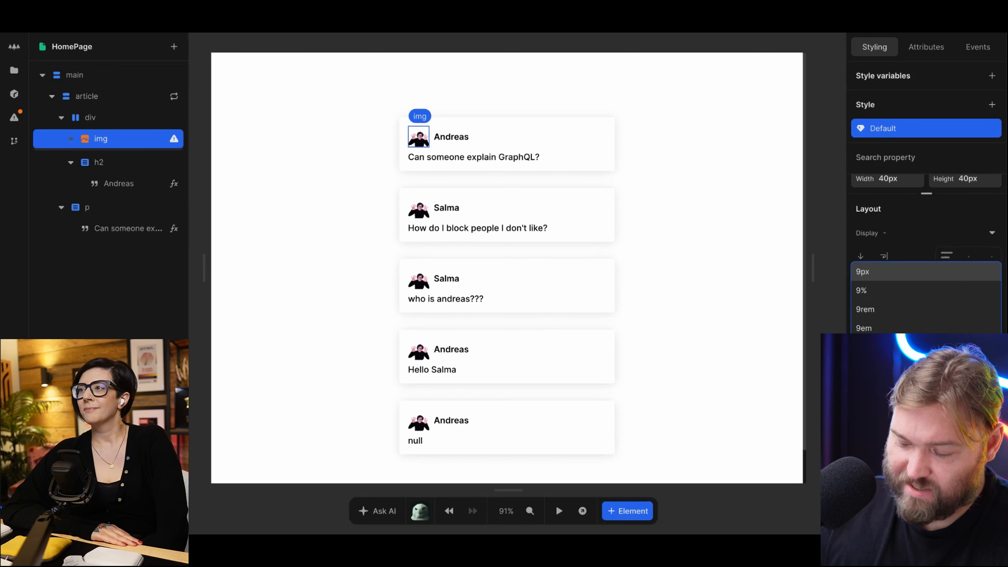
pyautogui.press('Return')
# Give the avatar image a linear gradient background and set its 0% stop to light pink #fda5f1.
pyautogui.scroll(-1, 926, 437)
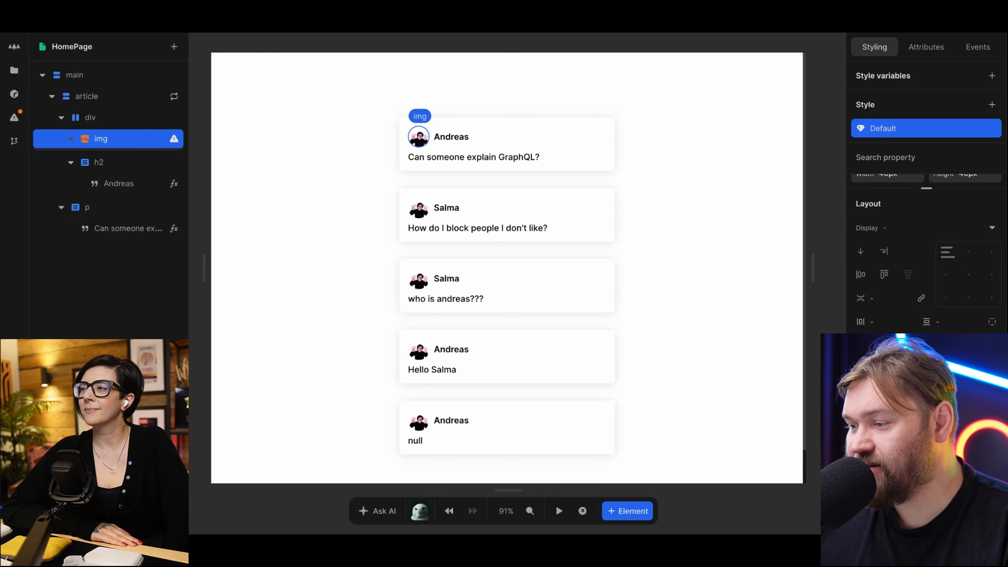
pyautogui.click(992, 445)
pyautogui.click(814, 108)
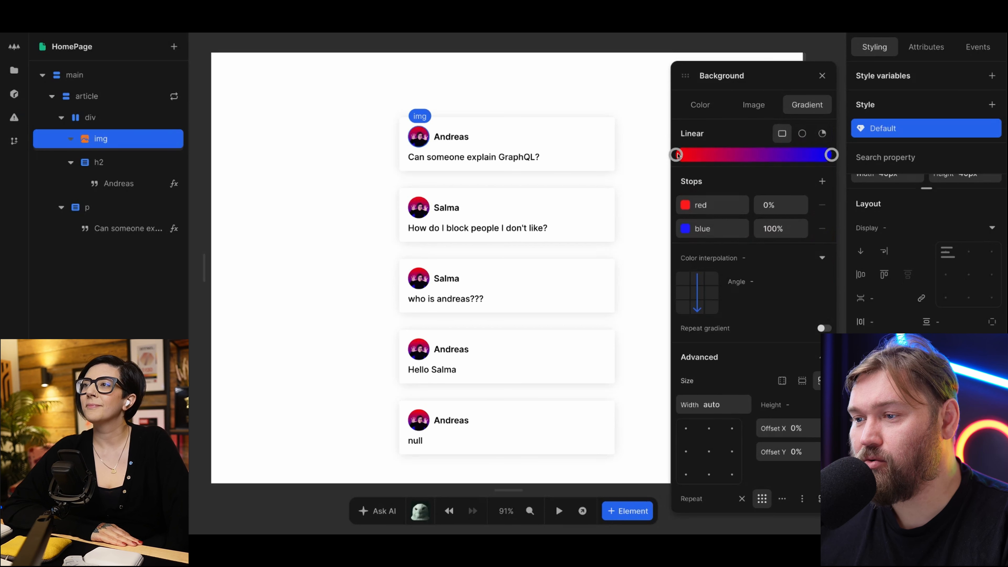
pyautogui.click(685, 209)
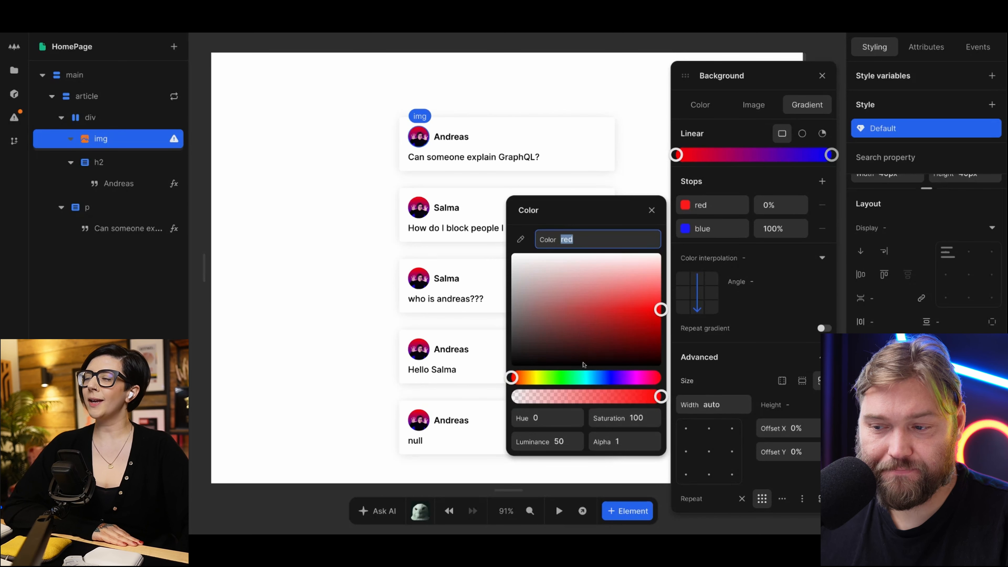
pyautogui.moveTo(618, 375); pyautogui.dragTo(637, 377)
pyautogui.moveTo(635, 306); pyautogui.dragTo(656, 275)
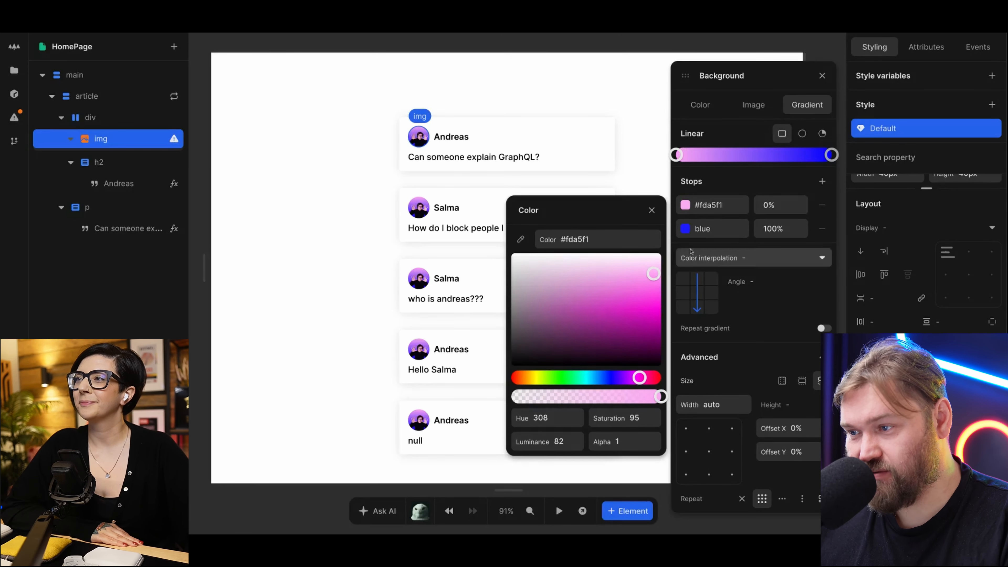
# Set the avatar gradient's 100% stop to dark purple #4f1264.
pyautogui.click(832, 155)
pyautogui.click(686, 228)
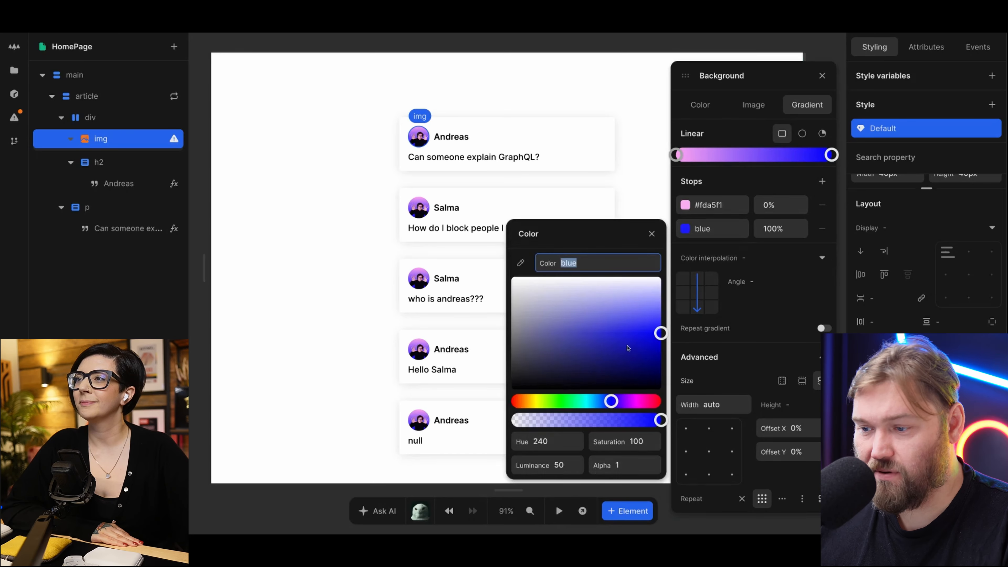
pyautogui.moveTo(616, 399); pyautogui.dragTo(626, 402)
pyautogui.moveTo(636, 336); pyautogui.dragTo(624, 353)
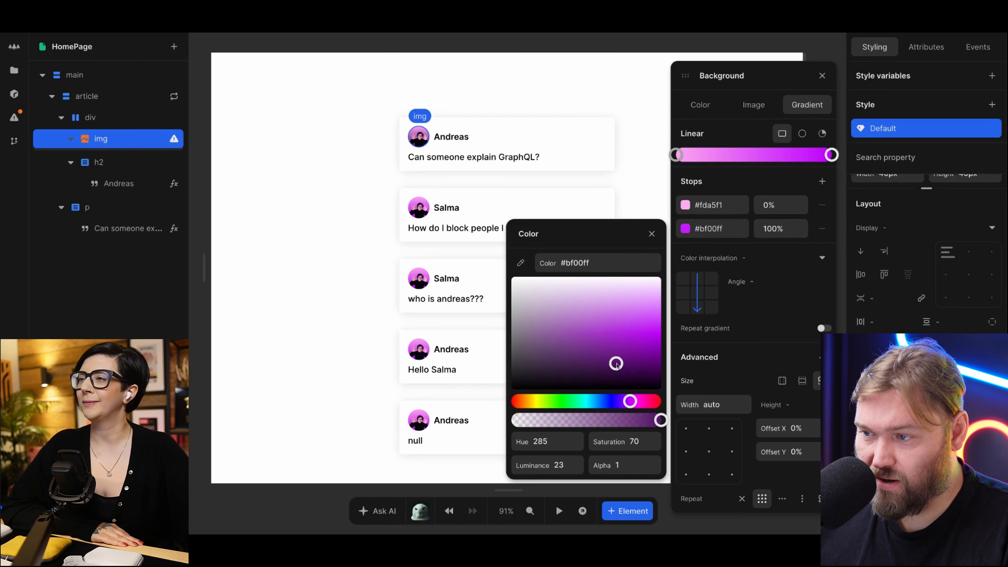
pyautogui.click(336, 326)
# Add a show/hide formula to the img element based on the author field of the repeated item's node.
pyautogui.click(101, 139)
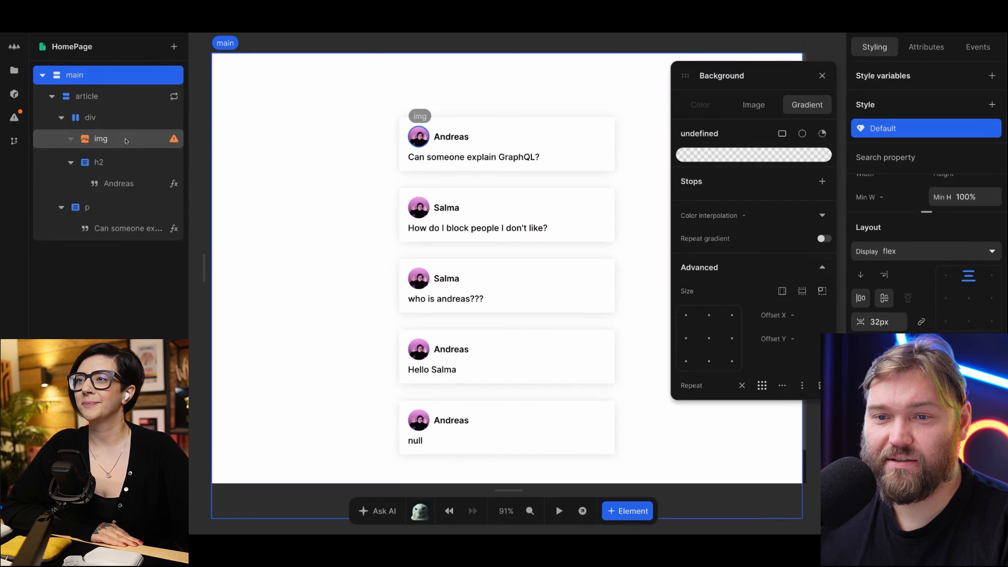
pyautogui.rightClick(126, 140)
pyautogui.click(170, 246)
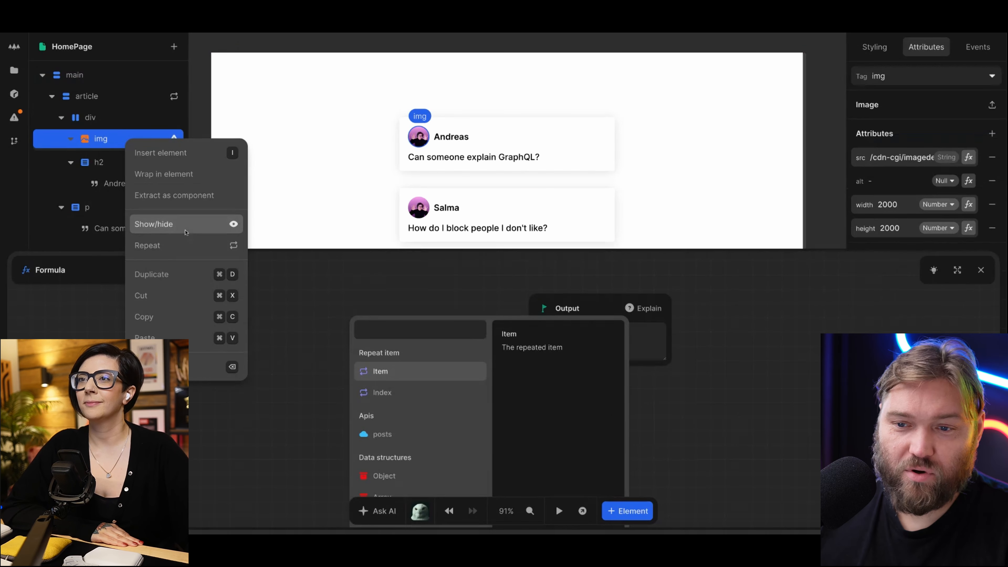
pyautogui.click(393, 374)
pyautogui.click(413, 352)
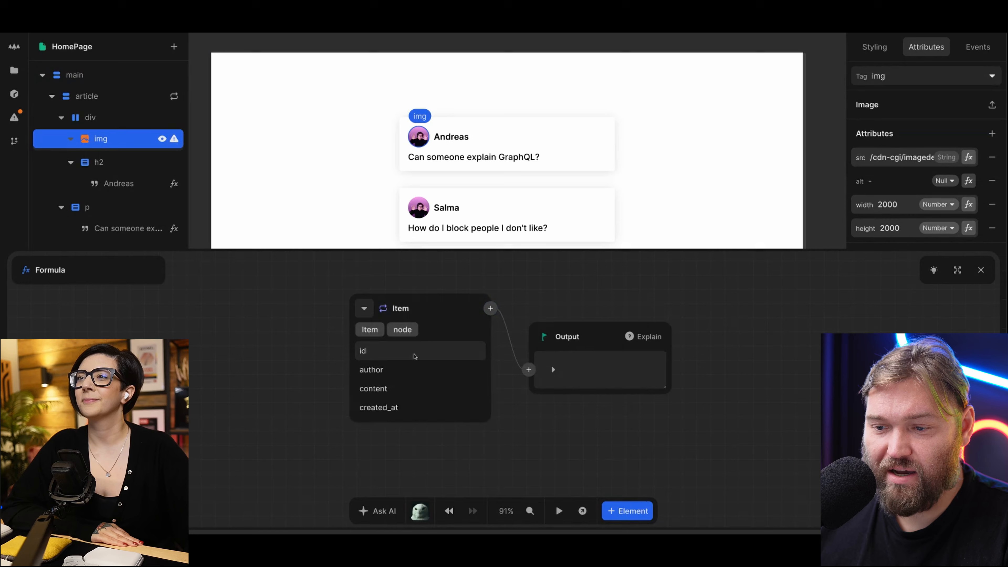
pyautogui.click(436, 369)
# Compare the author in an Equals formula with the name of the second card's author and close the formula.
pyautogui.click(491, 308)
pyautogui.write('eq')
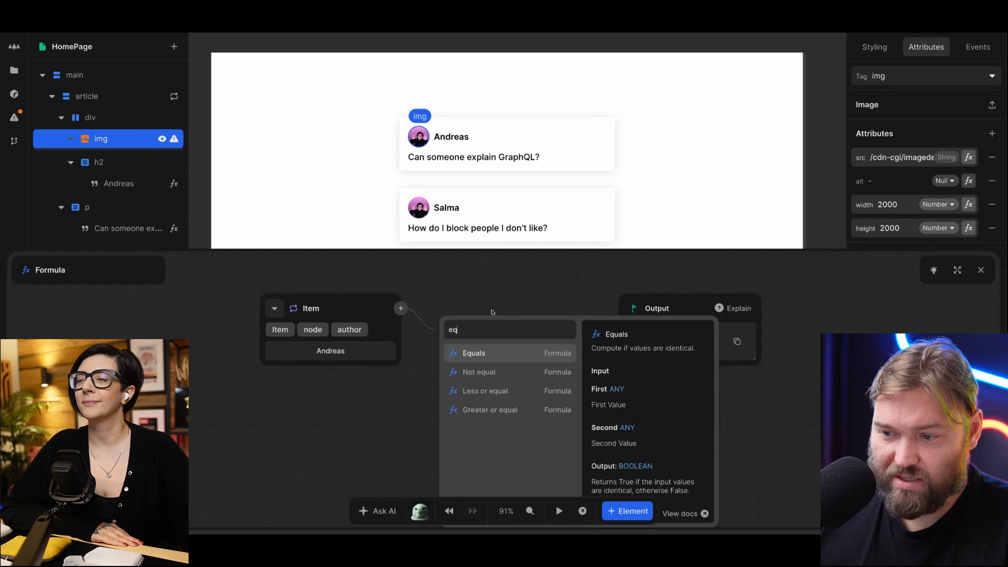
pyautogui.press('Return')
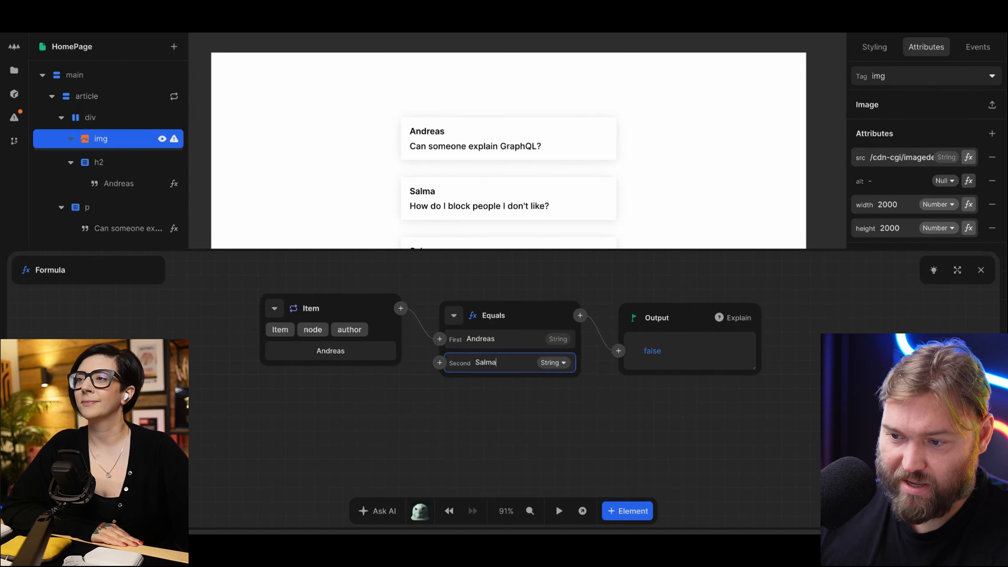
pyautogui.press('Return')
pyautogui.press('Escape')
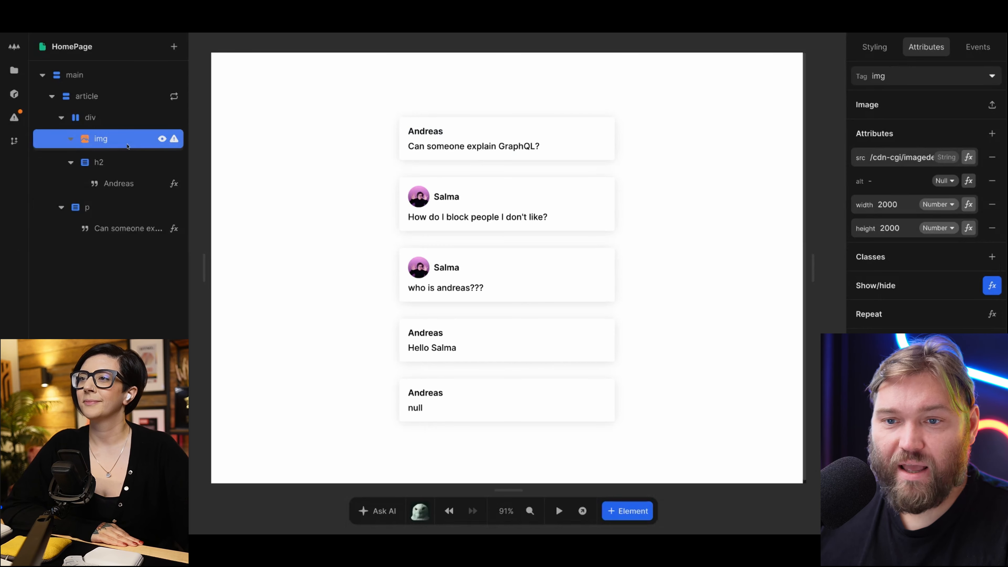
# Duplicate the img element and change the upper copy's Equals condition to the first card's author name.
pyautogui.moveTo(127, 142); pyautogui.dragTo(145, 157)
pyautogui.click(139, 139)
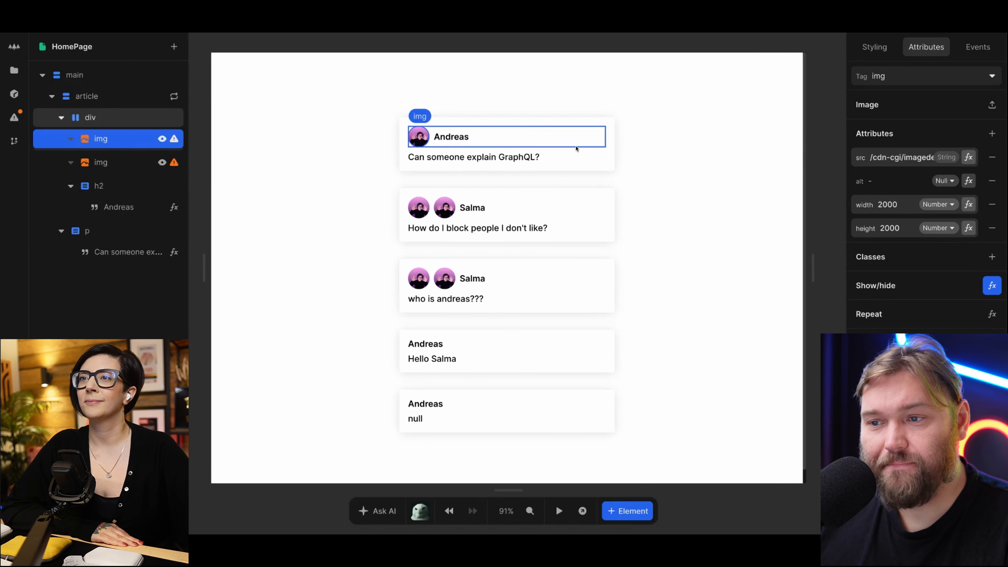
pyautogui.click(161, 139)
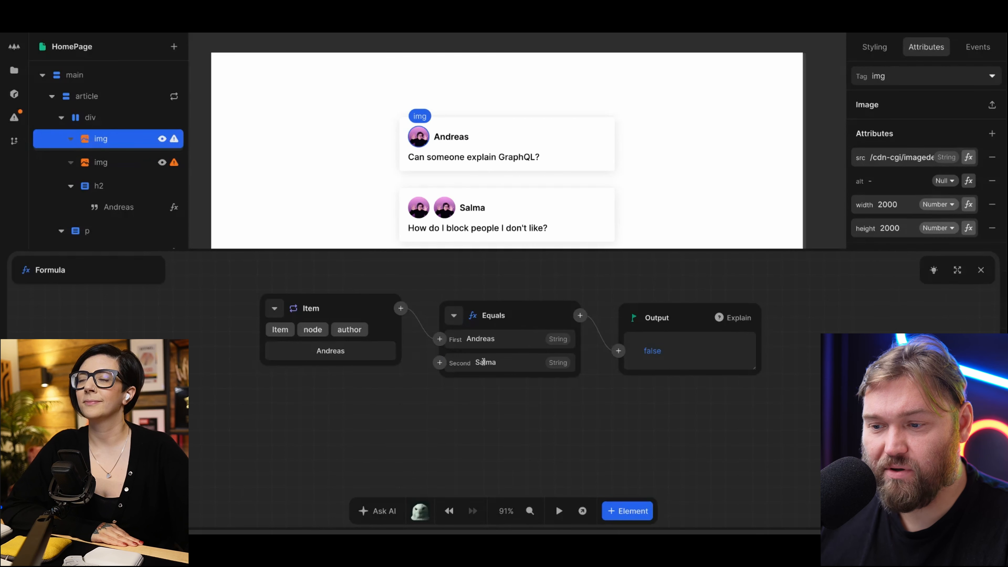
pyautogui.click(516, 362)
pyautogui.write('Andreas')
pyautogui.press('Tab')
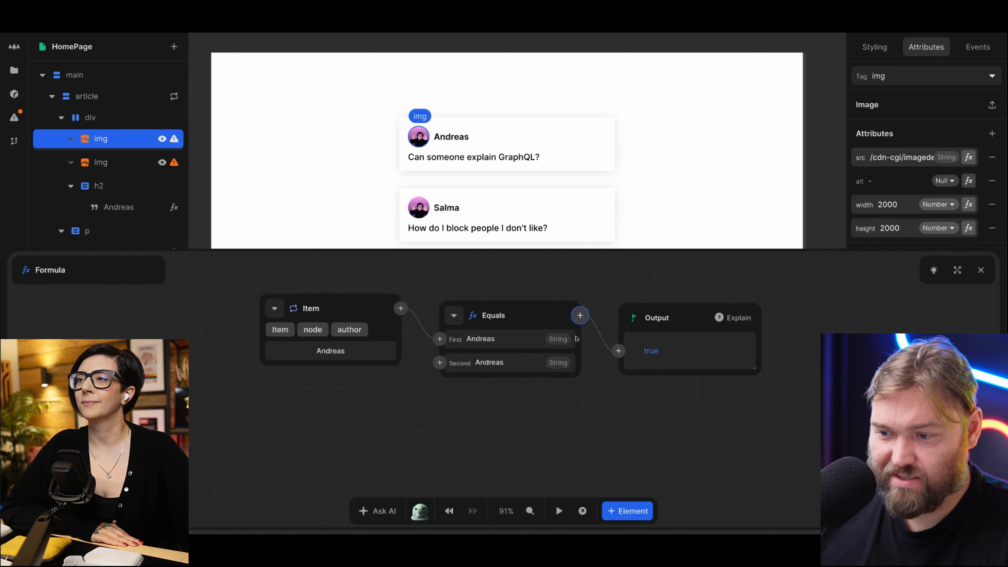
pyautogui.press('Escape')
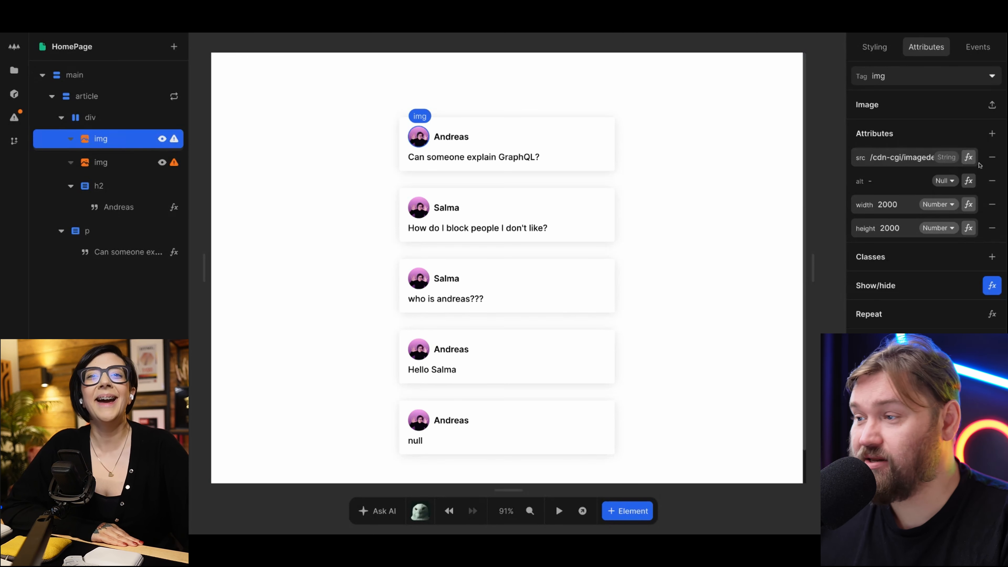
# Upload a different avatar picture to the upper img and replace the public ending of its src with 540.
pyautogui.click(991, 104)
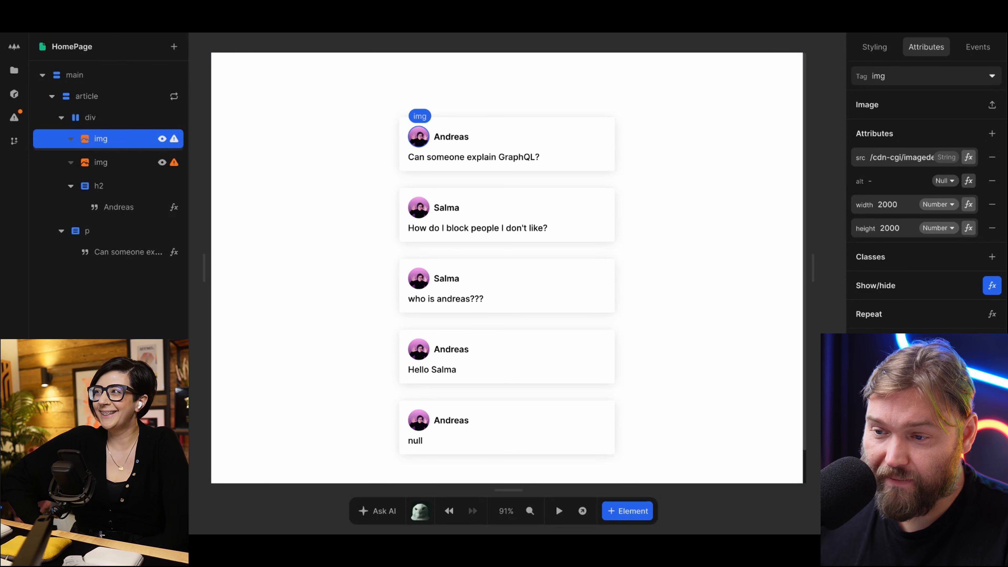
pyautogui.press('Return')
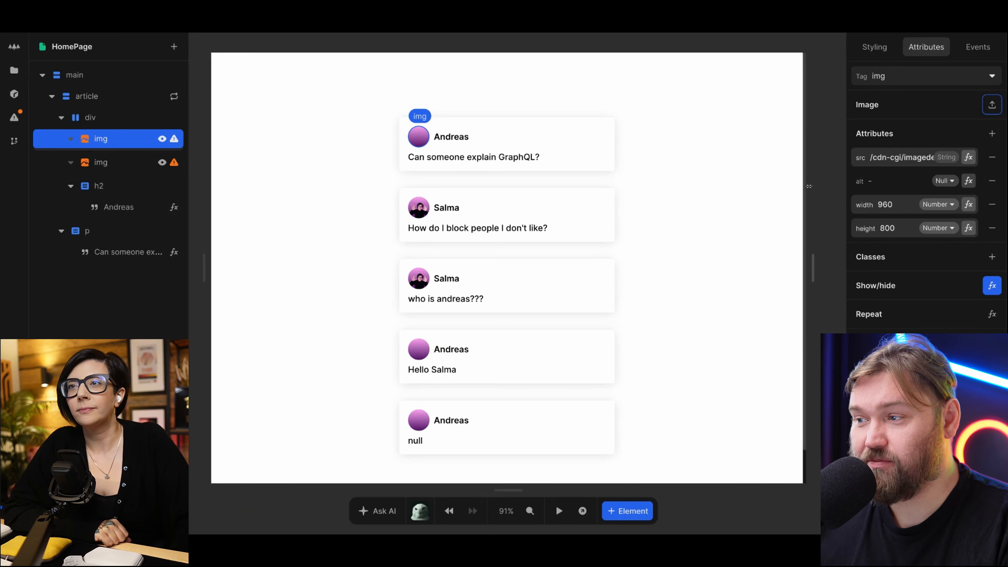
pyautogui.click(892, 159)
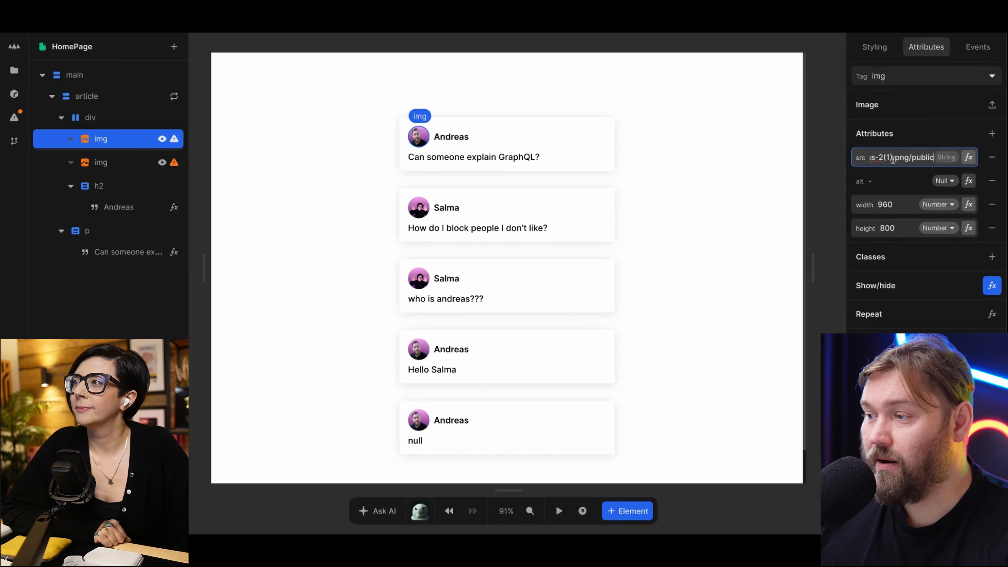
pyautogui.press('BackSpace')
pyautogui.press('BackSpace')
pyautogui.press('BackSpace')
pyautogui.press('BackSpace')
pyautogui.press('BackSpace')
pyautogui.press('BackSpace')
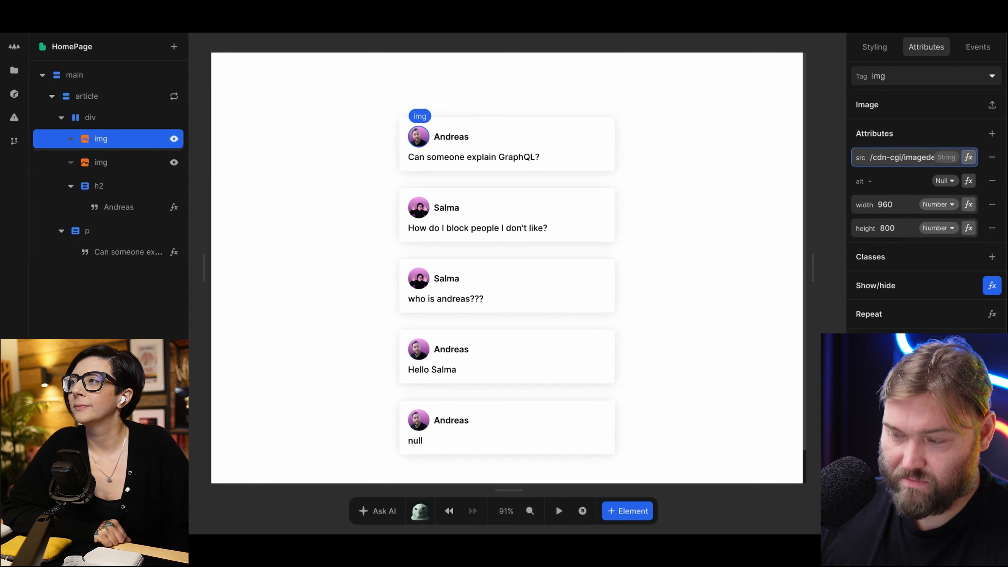
pyautogui.write('540')
pyautogui.click(342, 149)
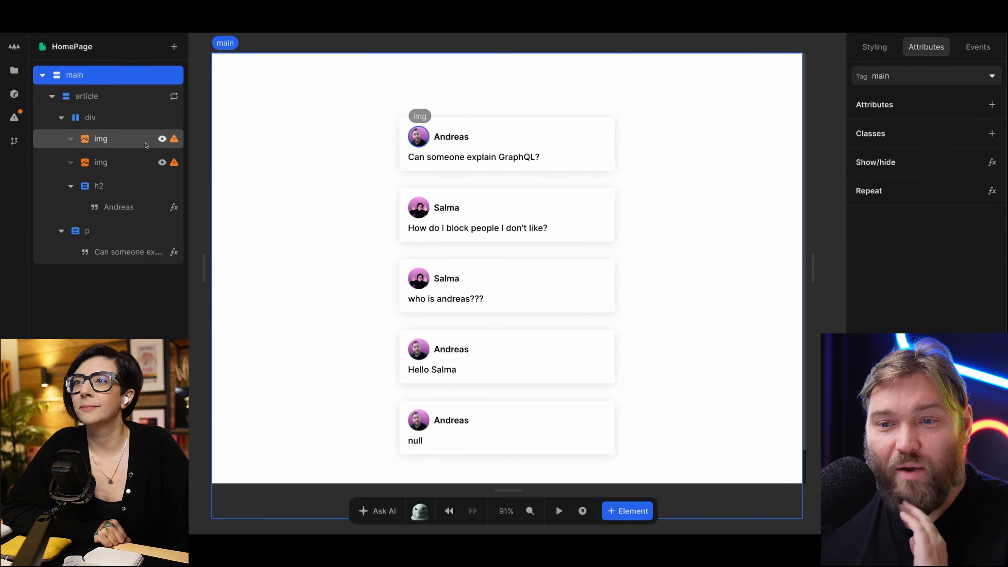
# Change the 0% stop of the upper img's background gradient to light blue #afcef4.
pyautogui.click(100, 139)
pyautogui.click(874, 47)
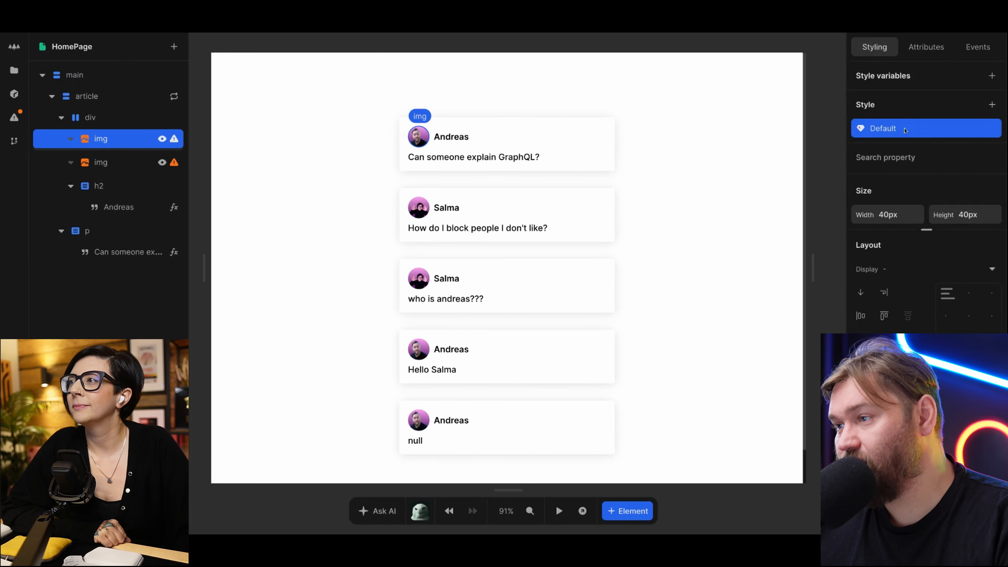
pyautogui.click(912, 445)
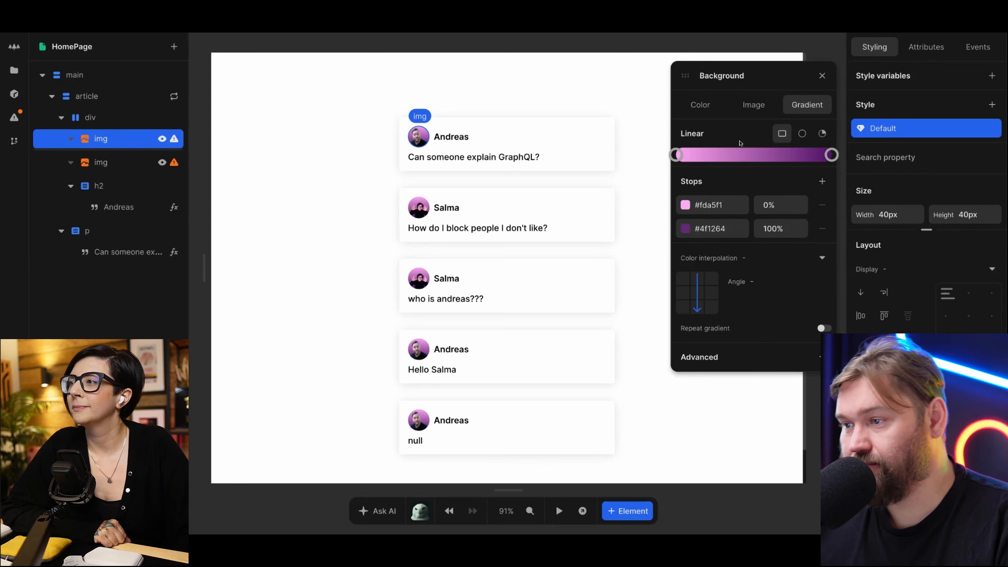
pyautogui.click(684, 205)
pyautogui.moveTo(616, 383); pyautogui.dragTo(600, 379)
pyautogui.moveTo(655, 273); pyautogui.dragTo(624, 273)
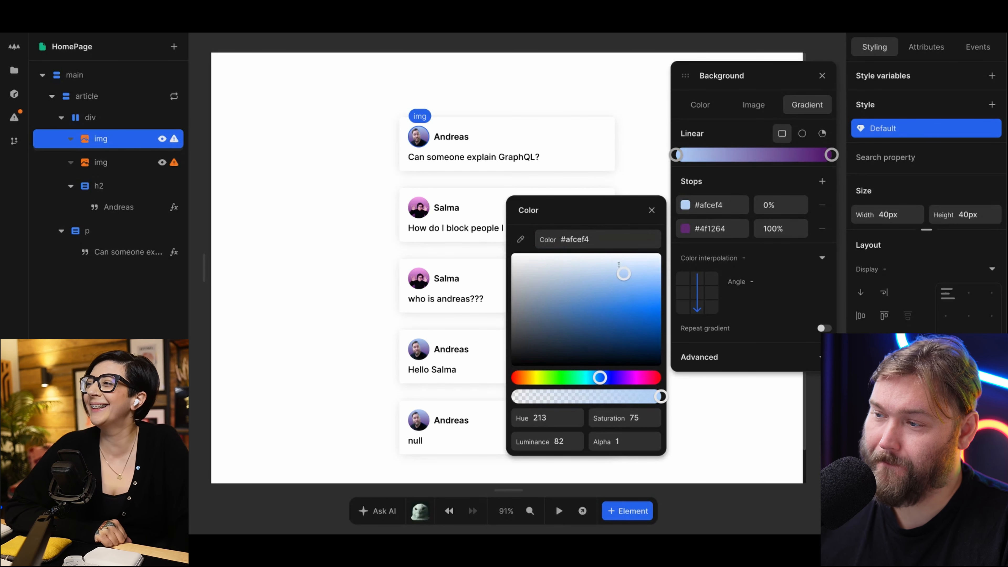
# Change the 100% stop of the upper img's gradient to dark blue #161a6a.
pyautogui.click(686, 229)
pyautogui.moveTo(628, 403); pyautogui.dragTo(611, 402)
pyautogui.moveTo(614, 363); pyautogui.dragTo(610, 360)
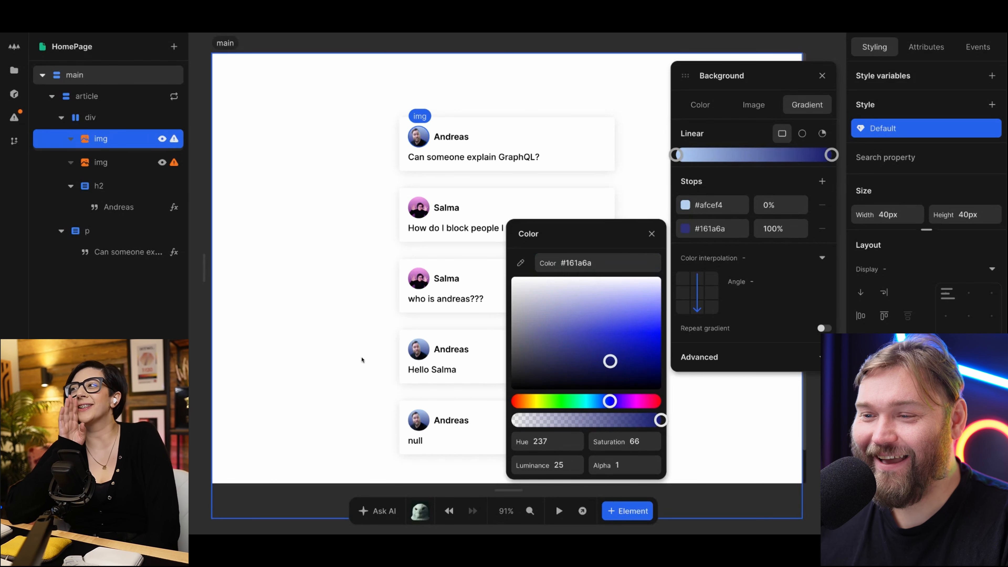
# Close the img's gradient color and background settings and clear the element selection.
pyautogui.click(361, 360)
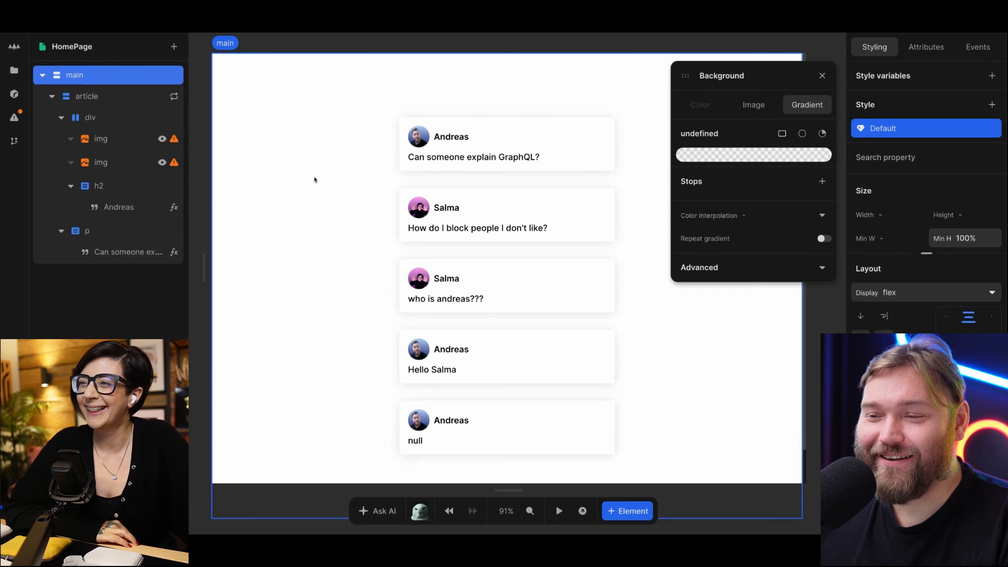
pyautogui.click(822, 76)
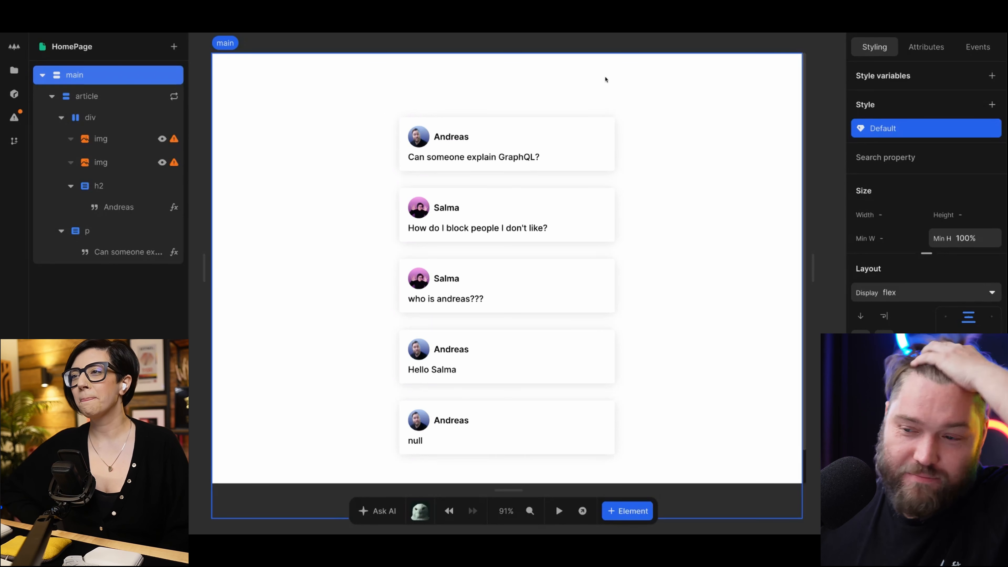
pyautogui.click(834, 115)
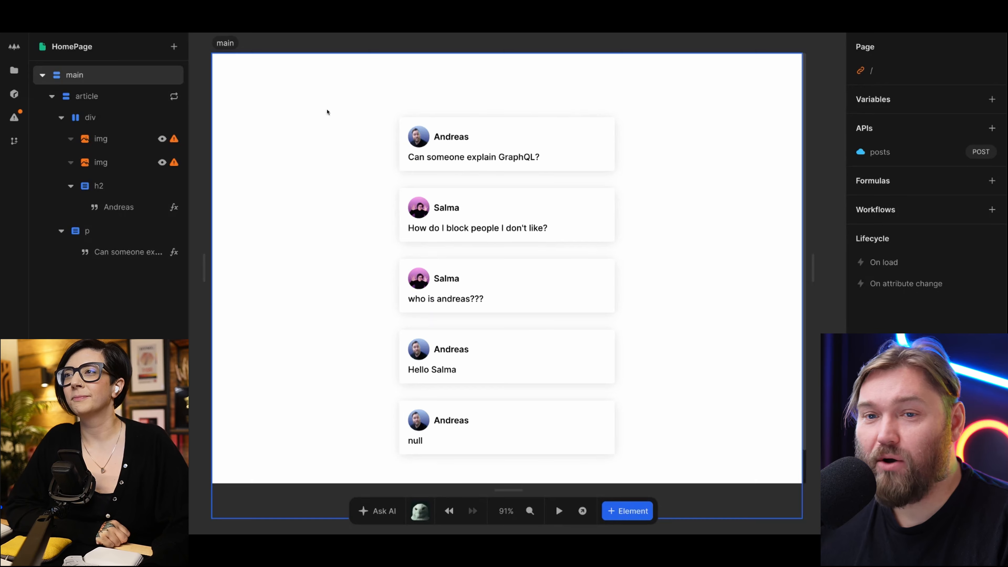
# Add a textarea element inside main and place it above the article.
pyautogui.click(146, 79)
pyautogui.press('super+Return')
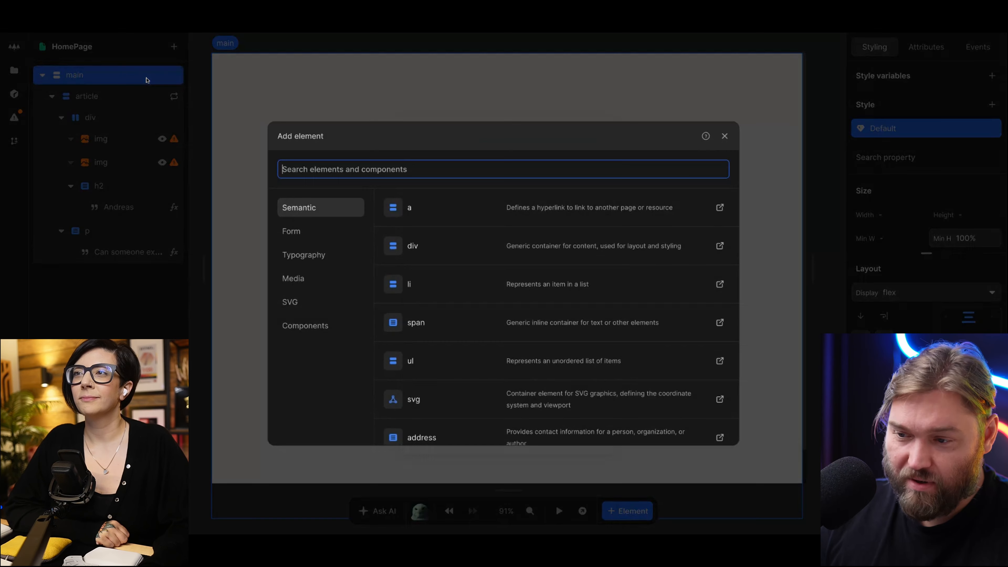
pyautogui.write('text')
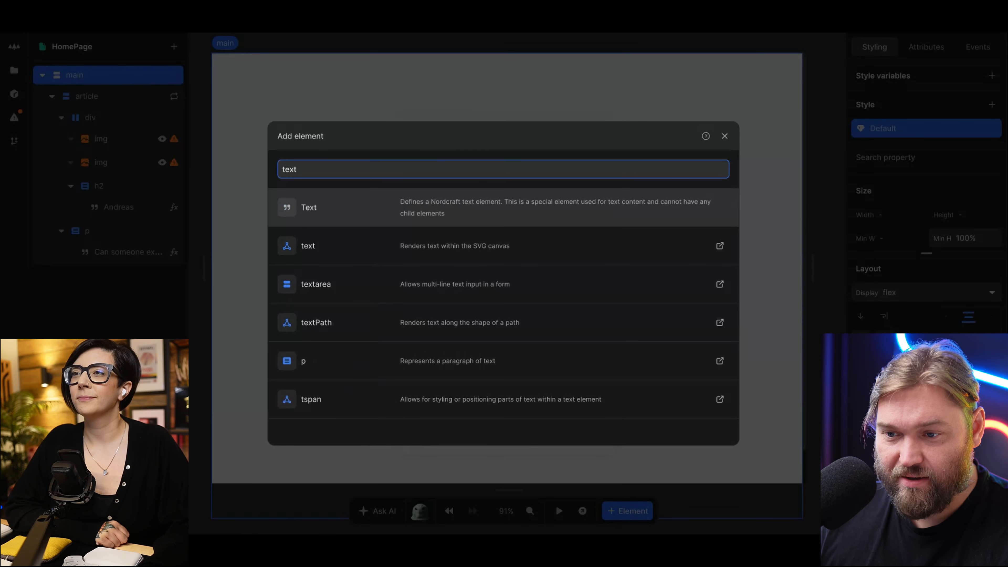
pyautogui.press('Down')
pyautogui.press('Down')
pyautogui.press('Return')
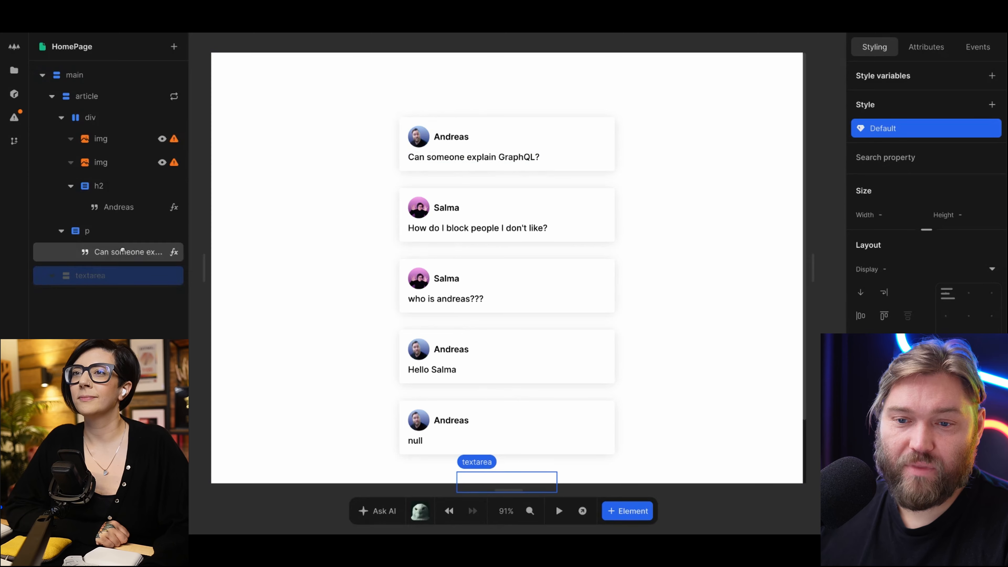
pyautogui.moveTo(123, 249); pyautogui.dragTo(102, 79)
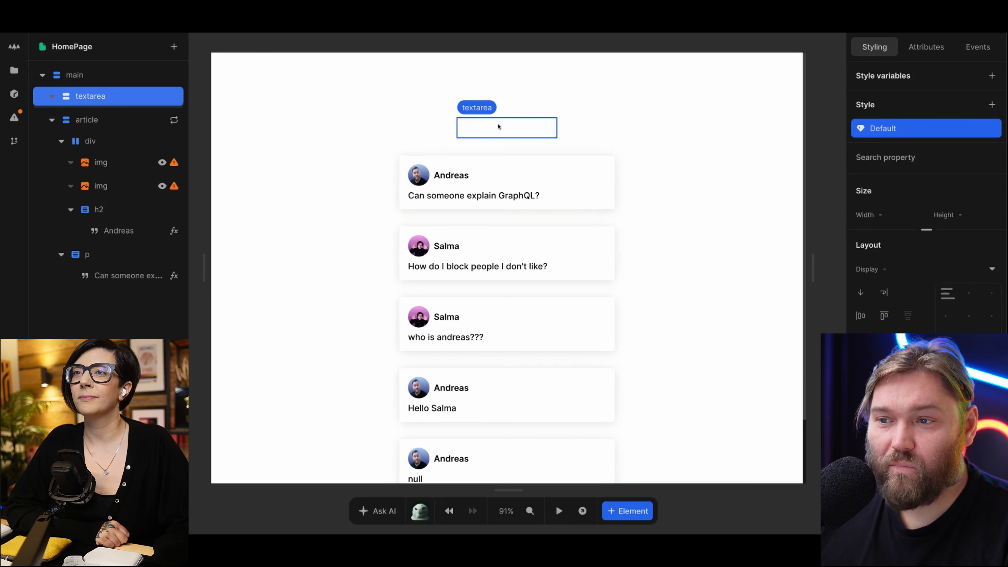
# Give the textarea a 1px solid border in a light grey color variable and set its corner radius to 4.
pyautogui.scroll(-5, 926, 262)
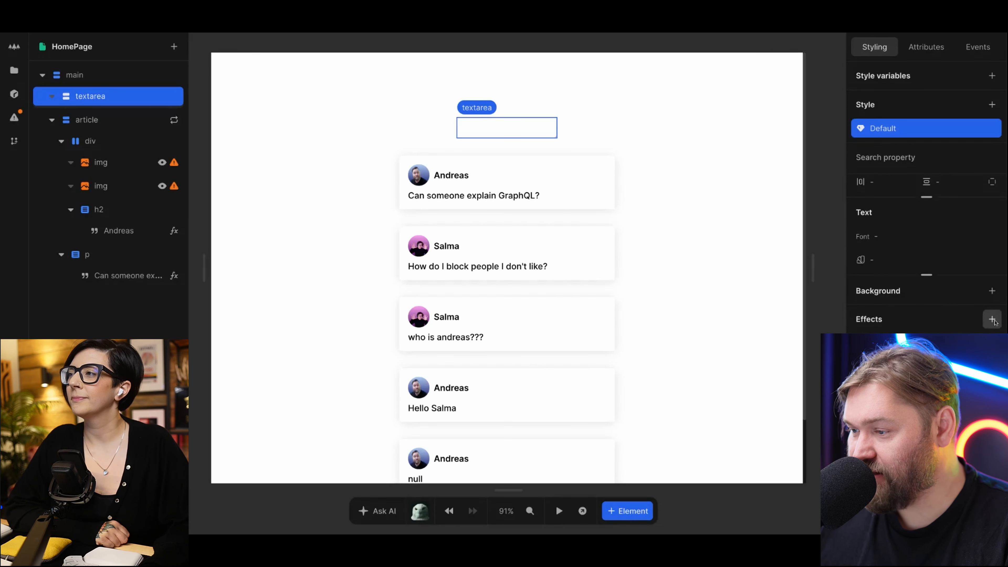
pyautogui.click(992, 348)
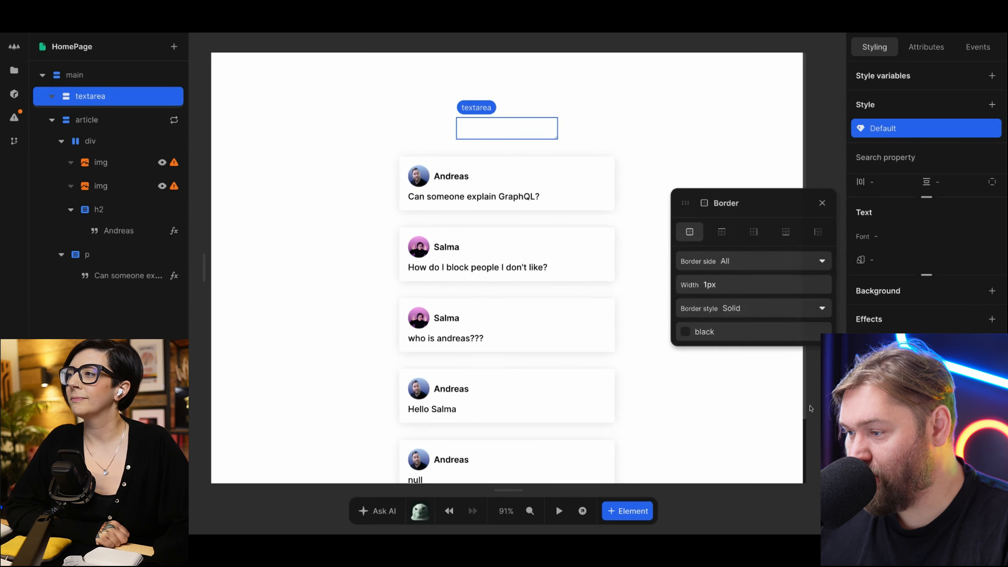
pyautogui.click(686, 333)
pyautogui.write('grey')
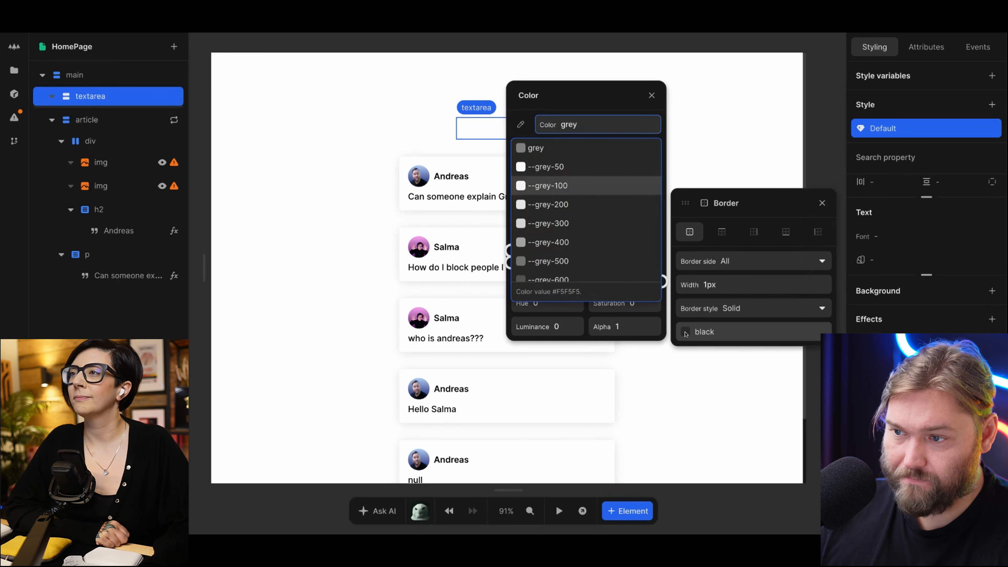
pyautogui.press('Down')
pyautogui.press('Down')
pyautogui.press('Return')
pyautogui.click(889, 391)
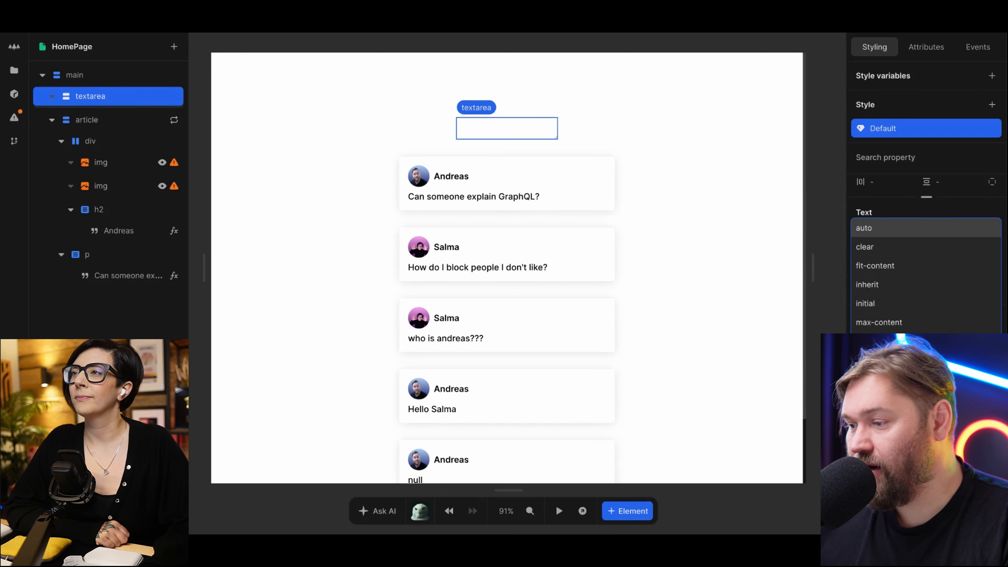
pyautogui.write('4')
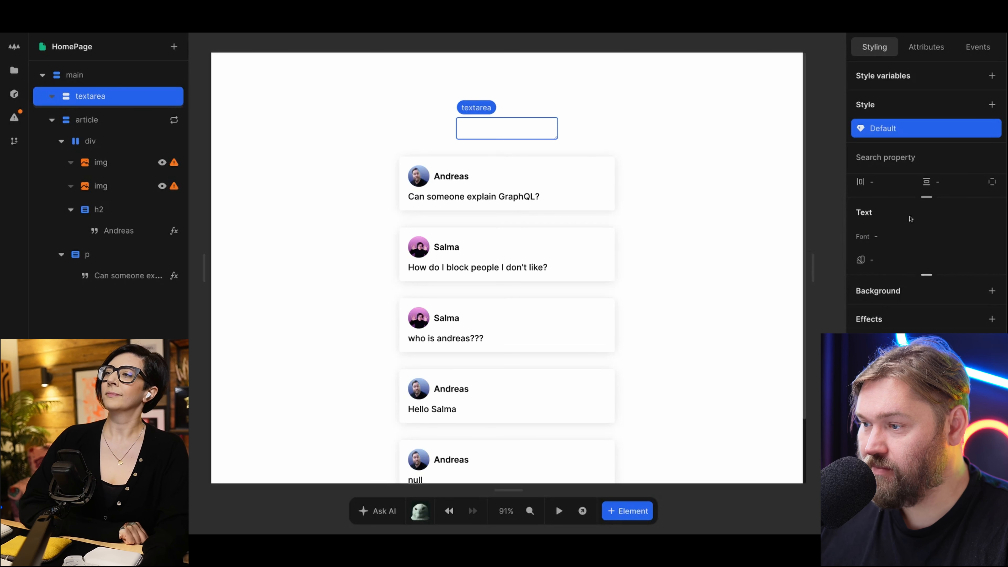
# Set the textarea's width to 400px and its height to 300px, then reduce the height to 200px.
pyautogui.scroll(5, 898, 218)
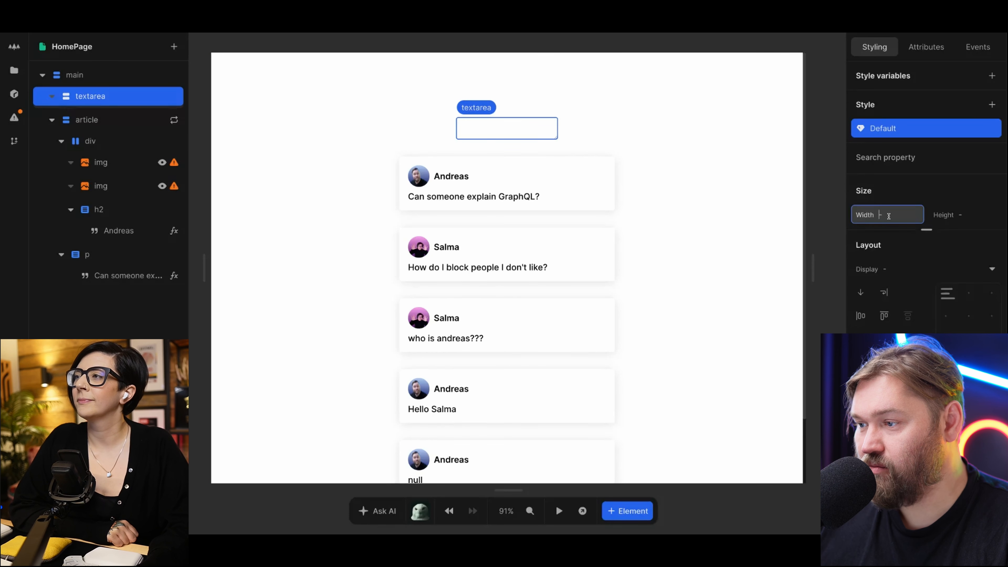
pyautogui.click(888, 216)
pyautogui.write('400')
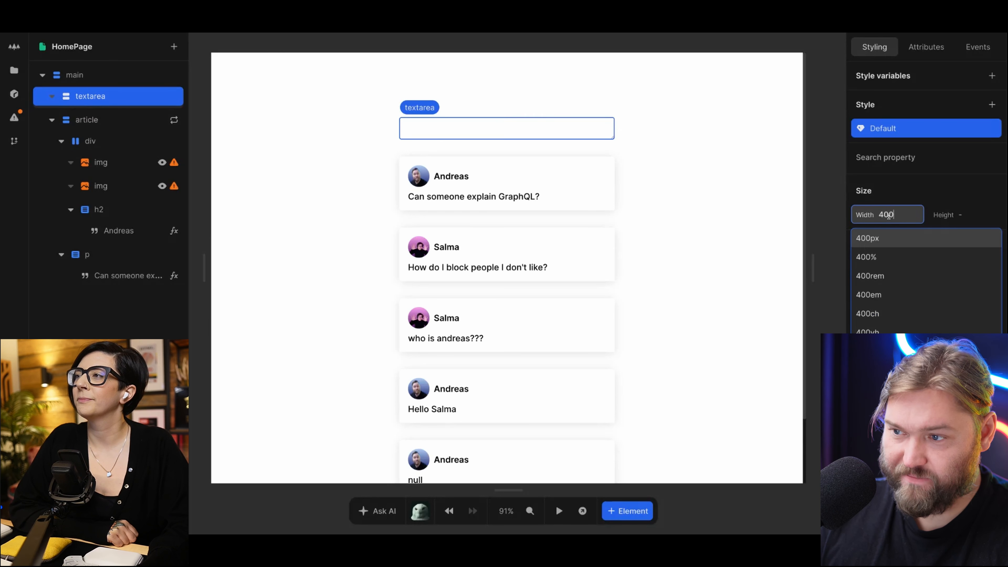
pyautogui.press('Return')
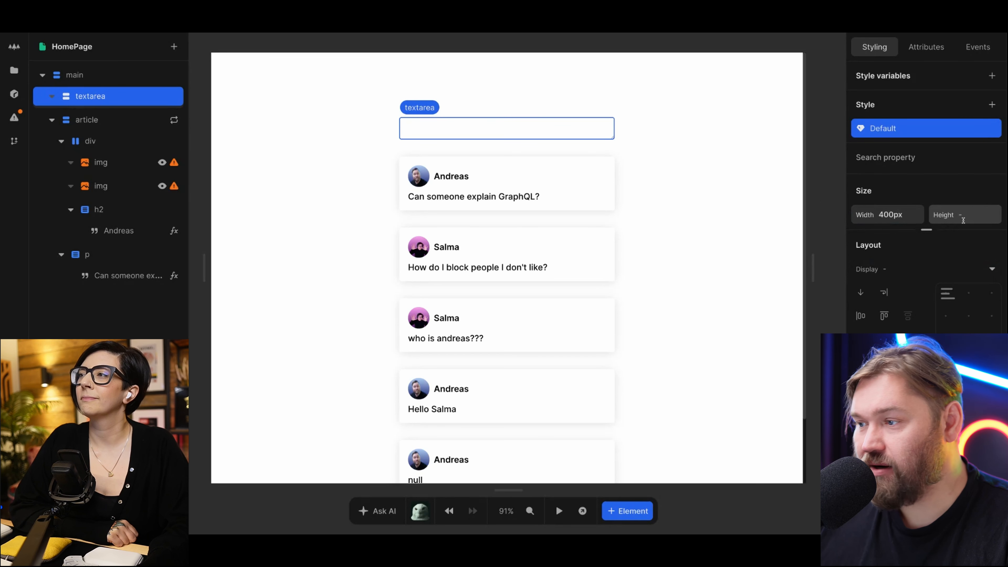
pyautogui.click(969, 218)
pyautogui.write('300')
pyautogui.press('Return')
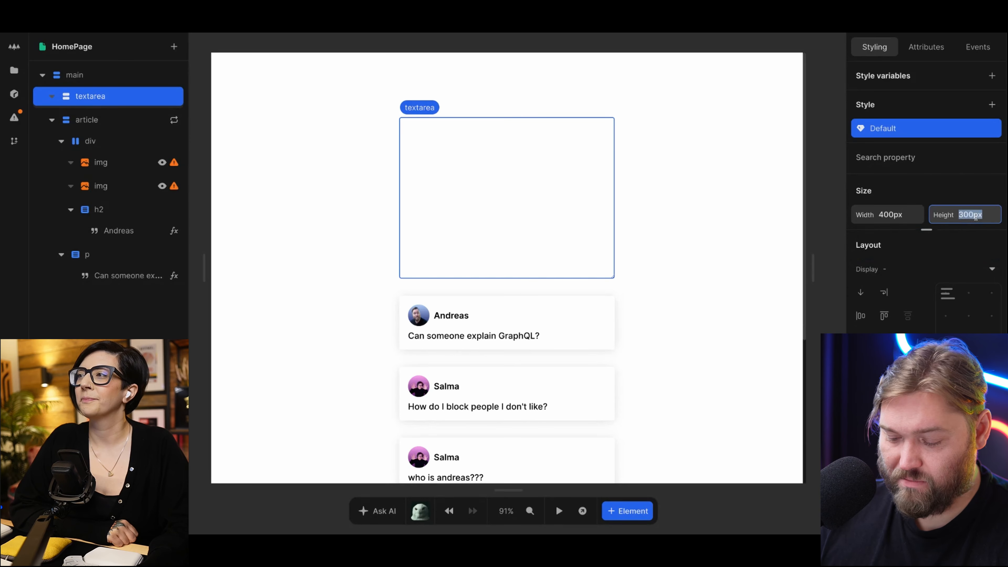
pyautogui.write('200')
pyautogui.press('Return')
pyautogui.click(89, 80)
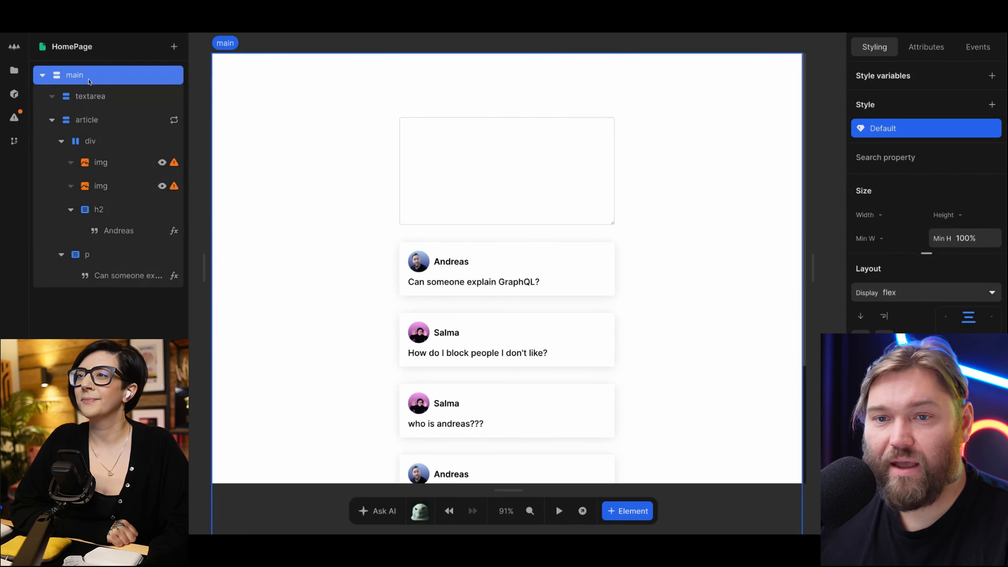
# Wrap the textarea in a form element.
pyautogui.click(480, 178)
pyautogui.rightClick(98, 96)
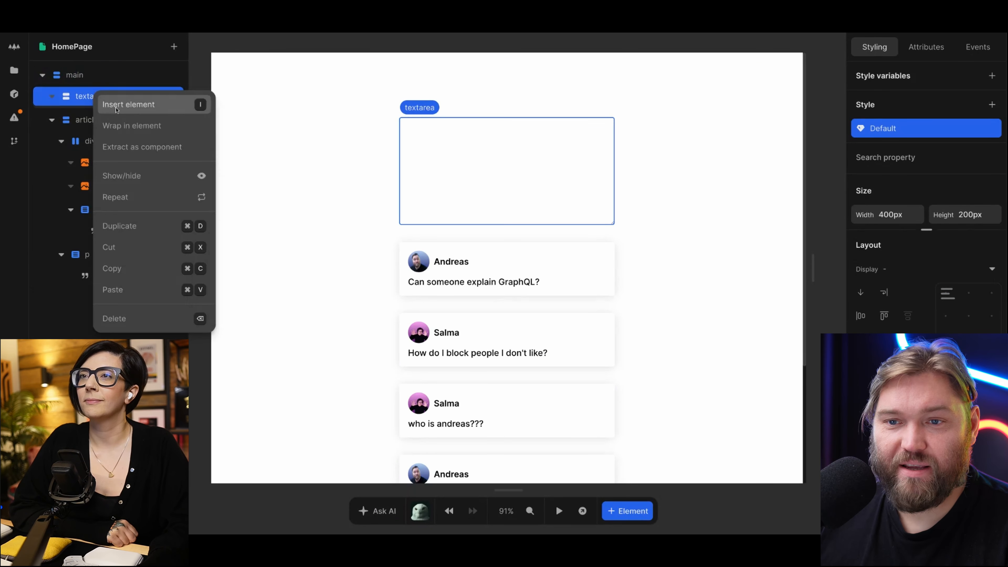
pyautogui.click(128, 127)
pyautogui.write('fo')
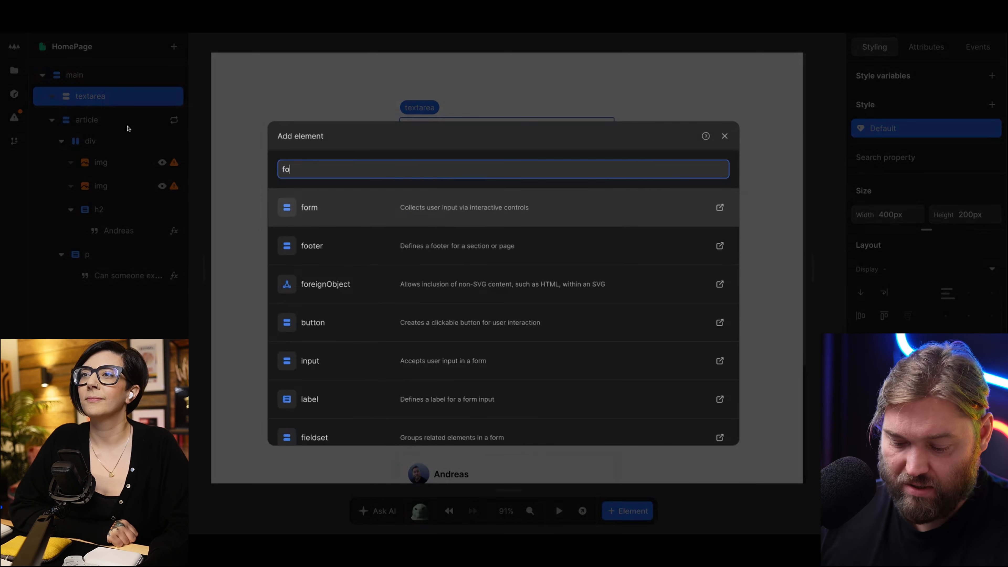
pyautogui.write('rm')
pyautogui.press('Return')
# Insert a button element into the form below the textarea.
pyautogui.write('a')
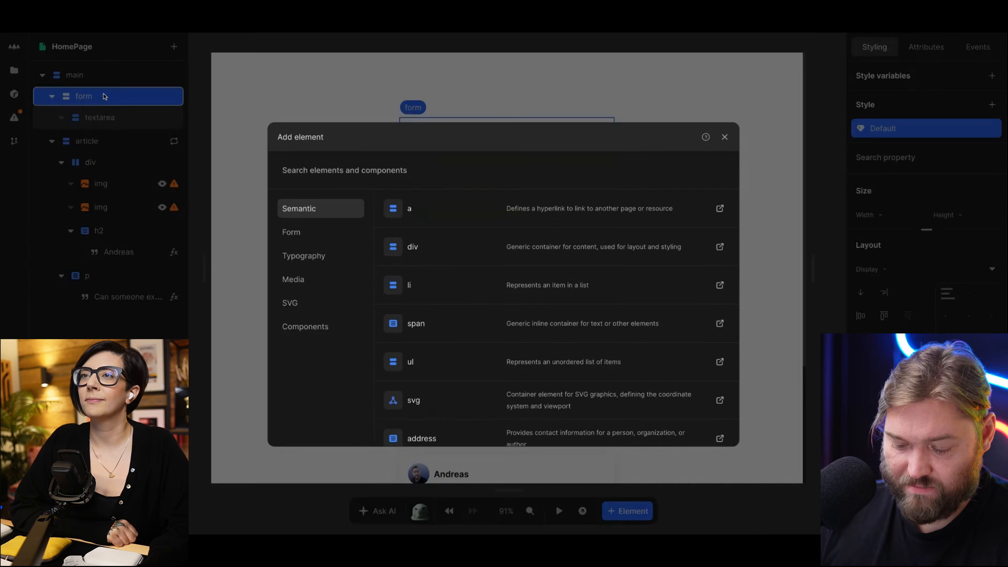
pyautogui.write('butto')
pyautogui.press('Return')
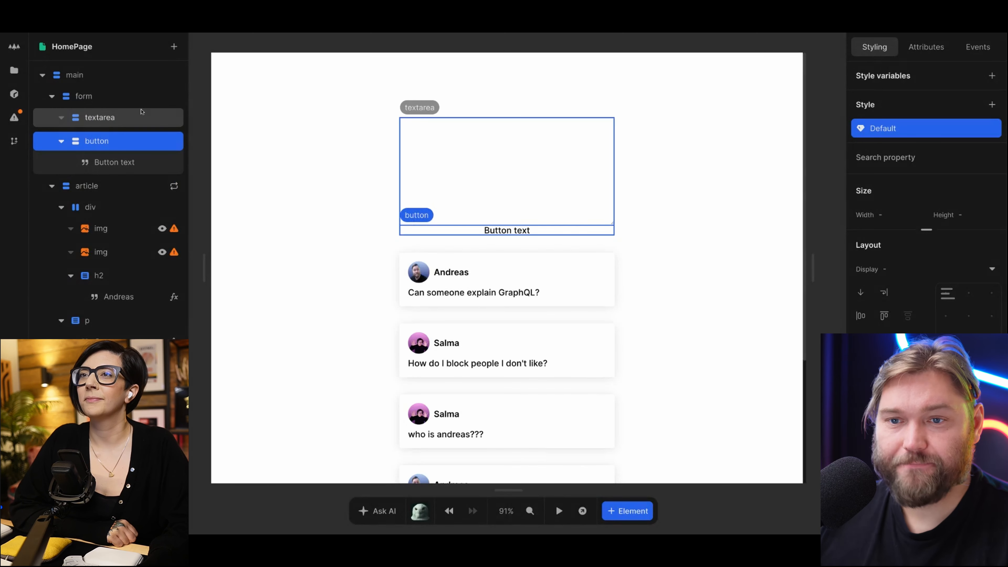
pyautogui.click(475, 101)
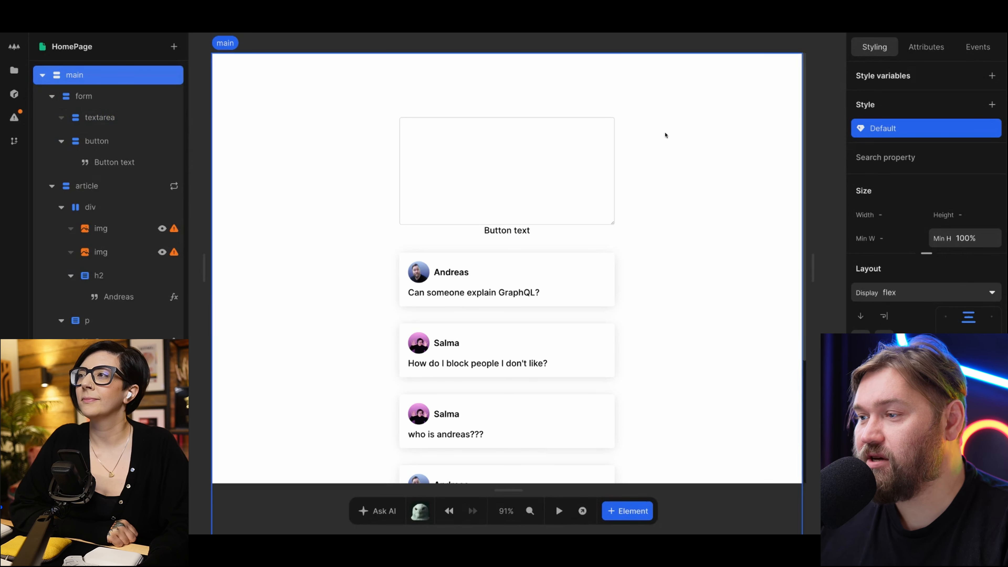
# Create a page variable named Content with an empty string as its initial value.
pyautogui.click(503, 176)
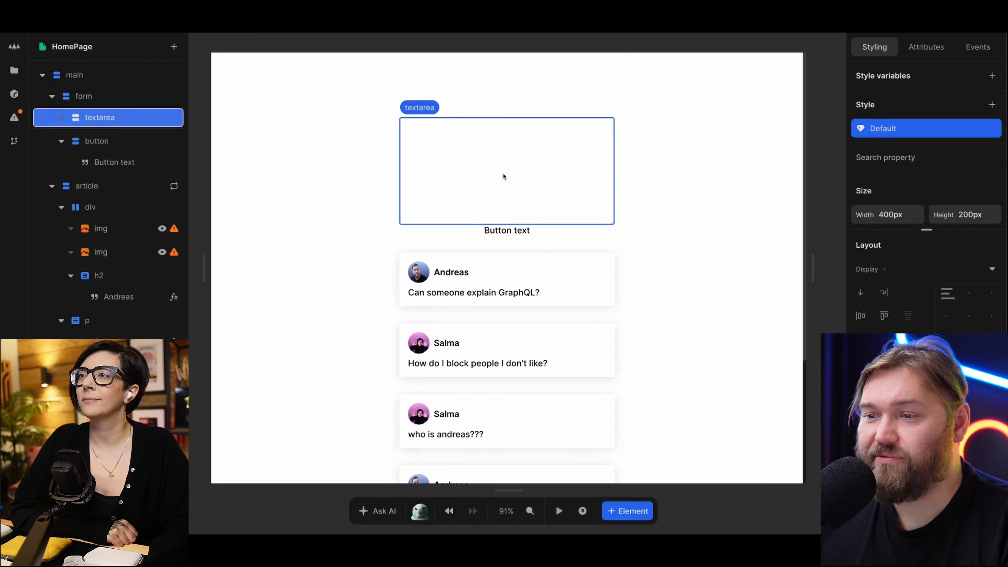
pyautogui.click(836, 175)
pyautogui.click(996, 98)
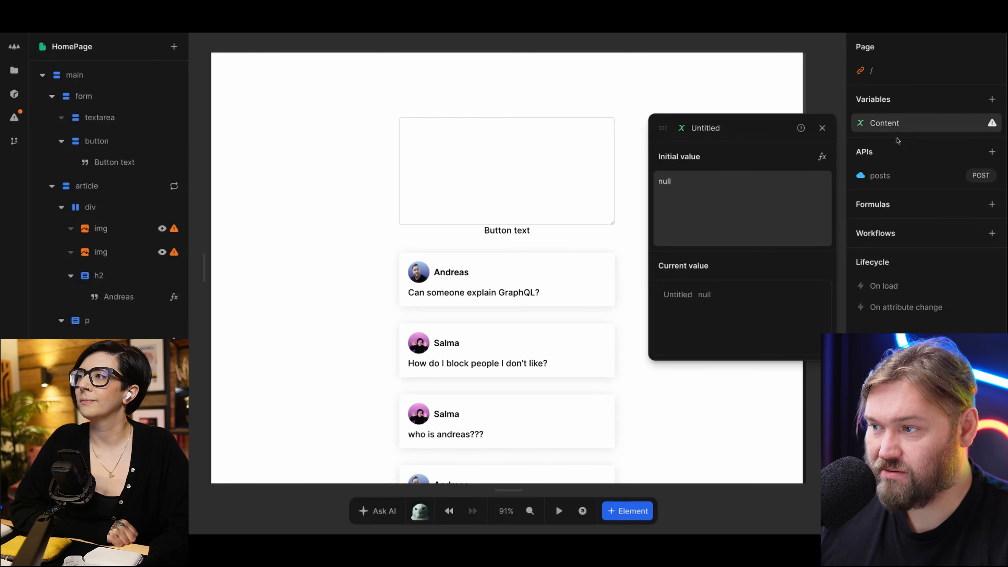
pyautogui.press('Tab')
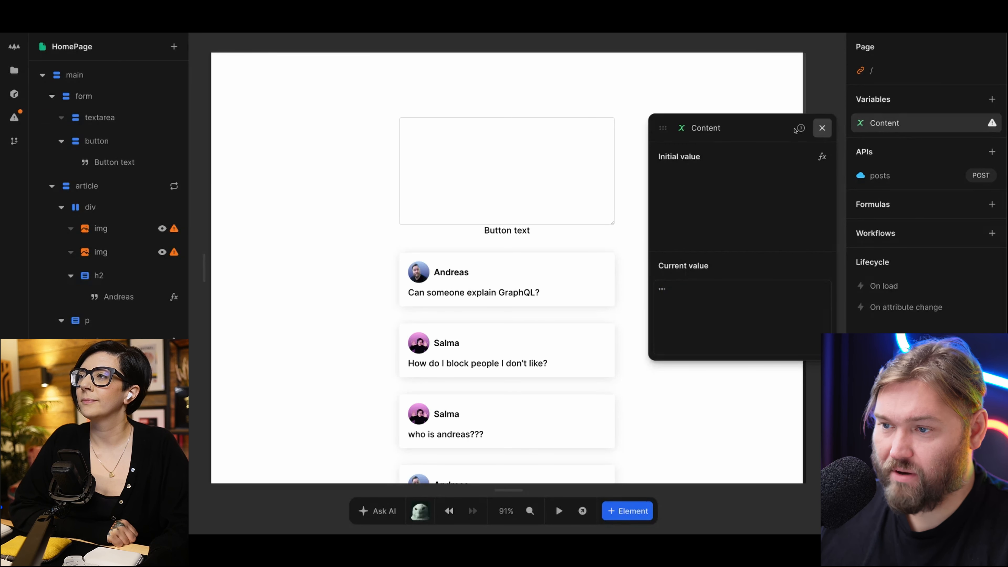
# Bind the textarea to the Content variable.
pyautogui.click(473, 139)
pyautogui.click(926, 47)
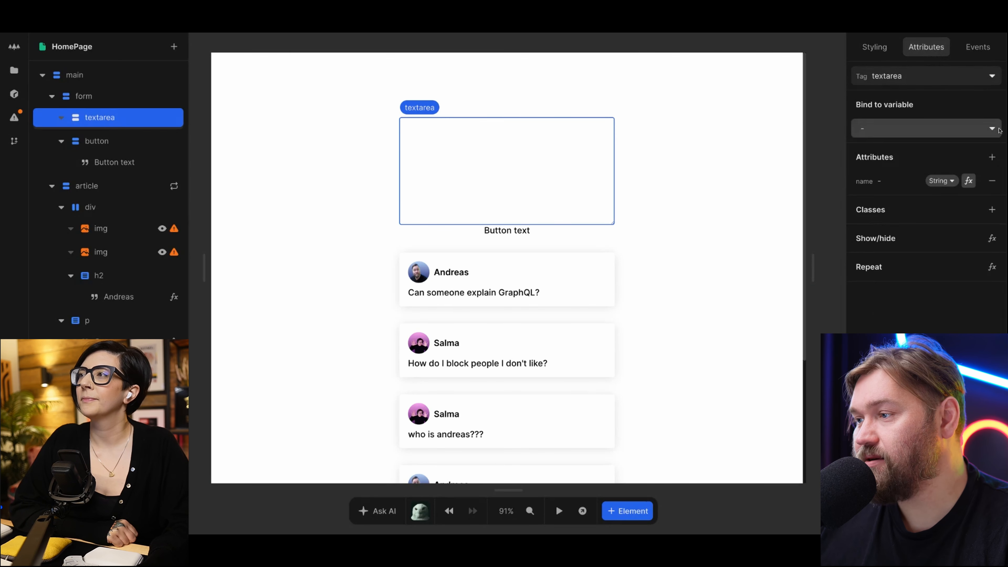
pyautogui.click(925, 129)
pyautogui.click(926, 146)
pyautogui.click(739, 170)
# Test the textarea in preview mode with "Hello world I am posting!" and check the Content variable's current value.
pyautogui.press('t')
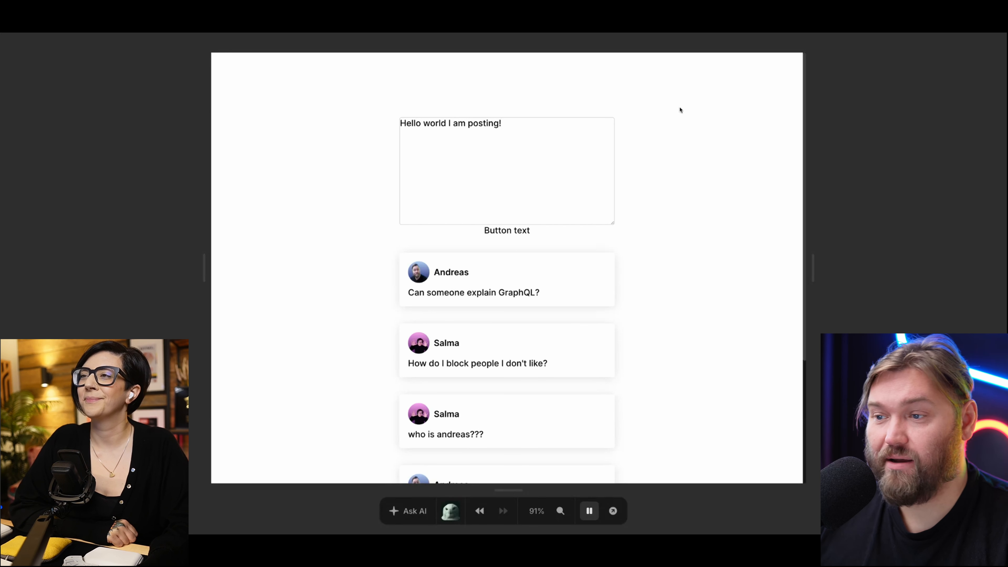
pyautogui.press('t')
pyautogui.click(554, 141)
pyautogui.click(838, 158)
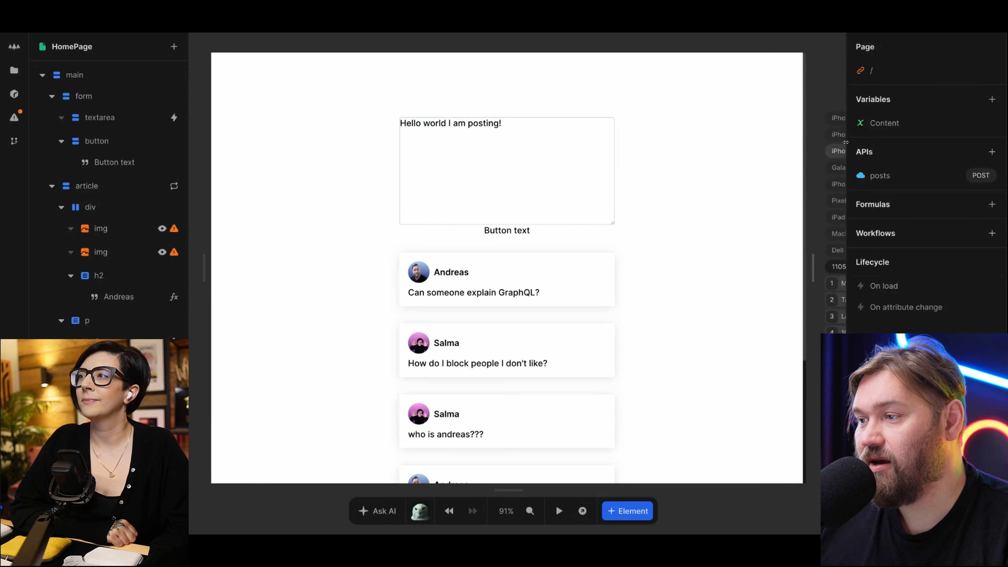
pyautogui.click(884, 122)
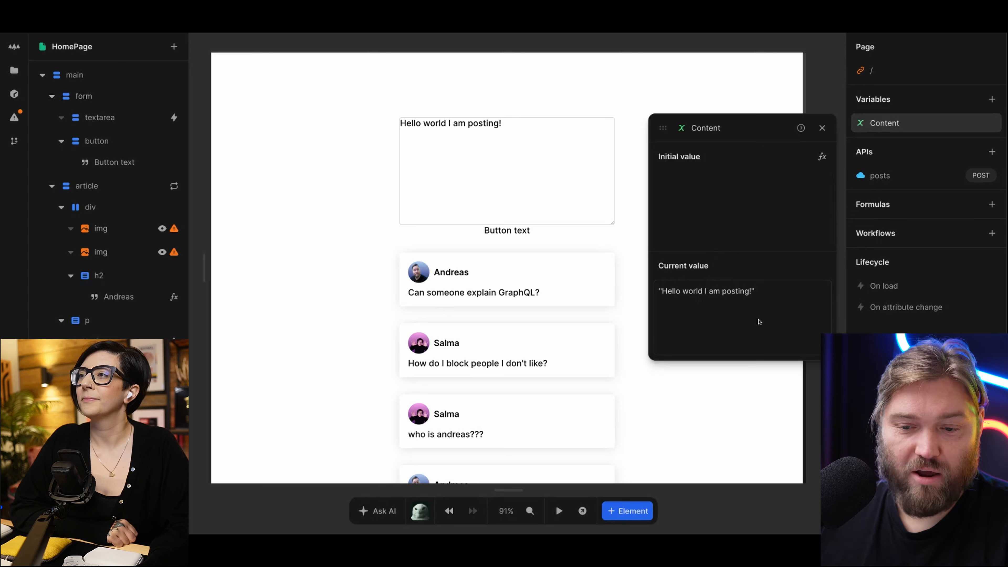
pyautogui.click(822, 127)
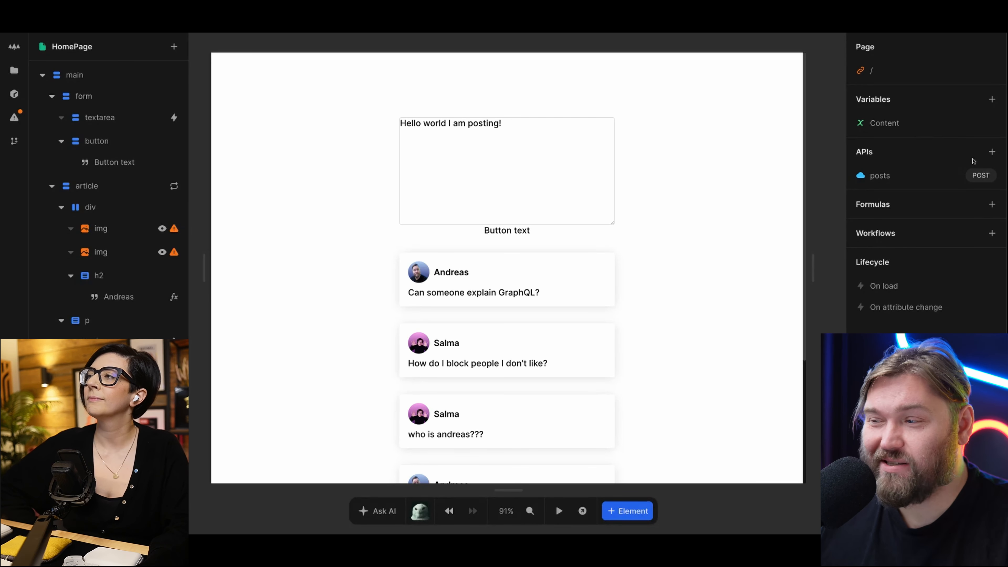
# Connect a new API from the Supabase GraphQL service and set its operation to mutation.
pyautogui.click(991, 152)
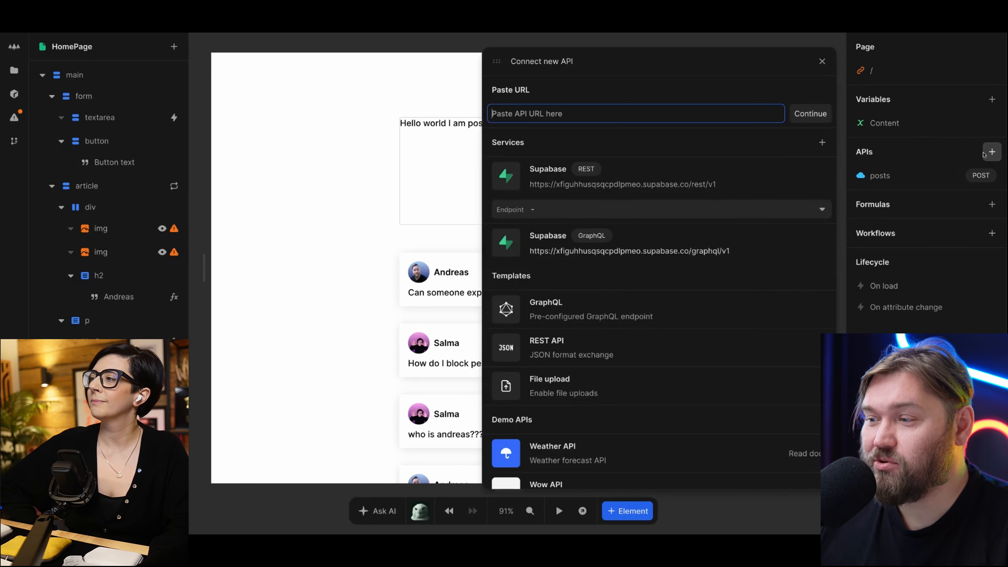
pyautogui.click(677, 248)
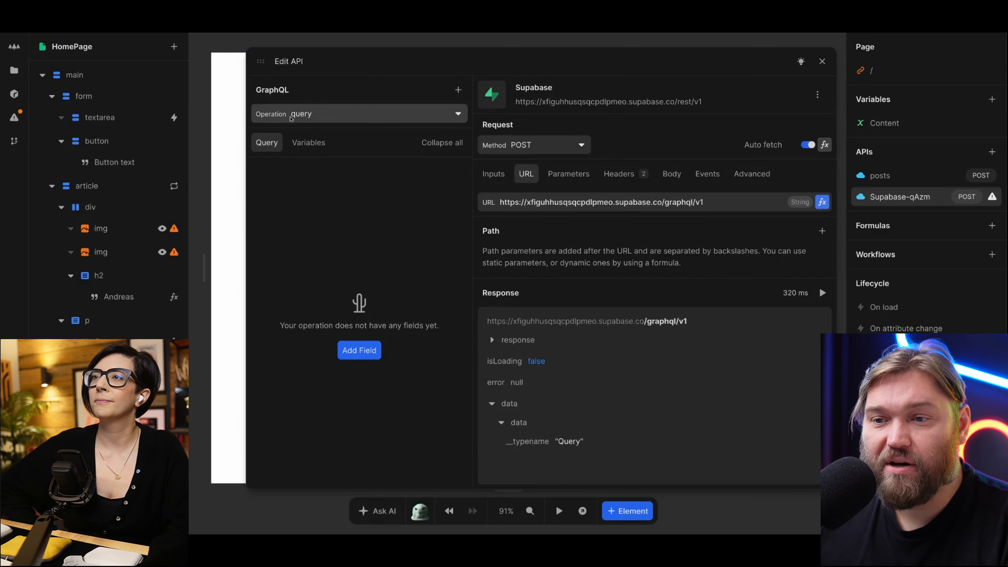
pyautogui.click(318, 115)
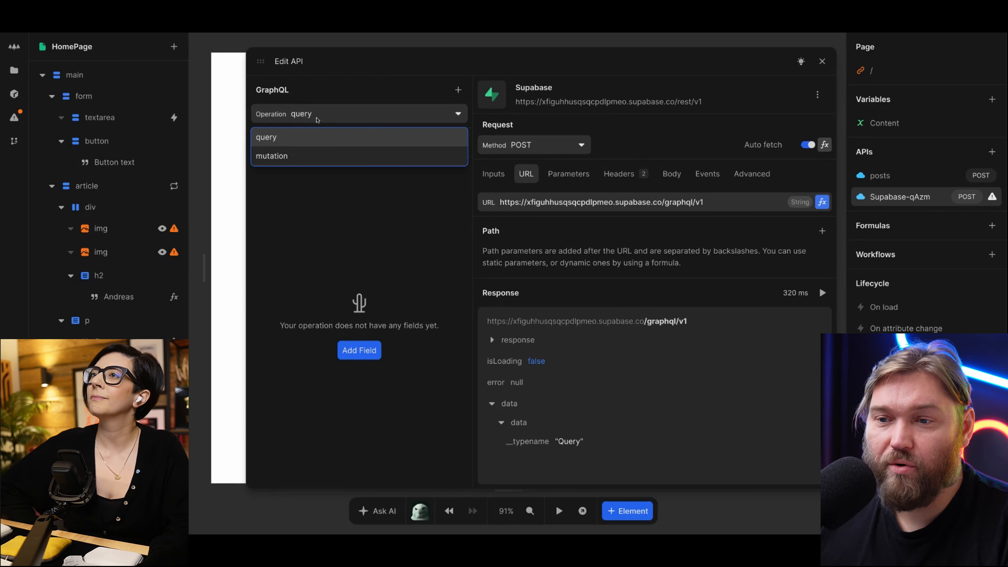
pyautogui.click(318, 155)
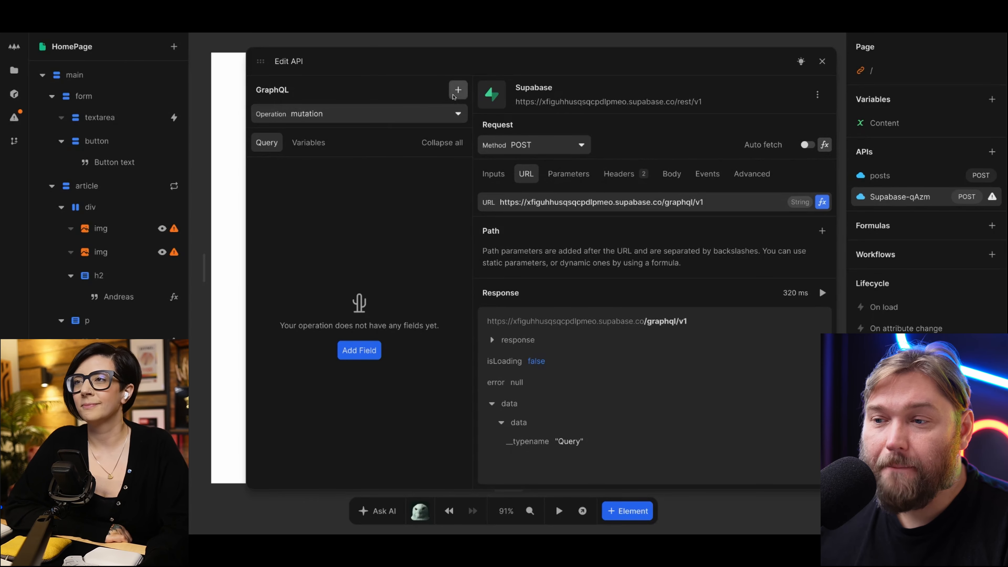
# Add the insertIntopostsCollection field to the GraphQL mutation.
pyautogui.click(359, 350)
pyautogui.scroll(-2, 441, 293)
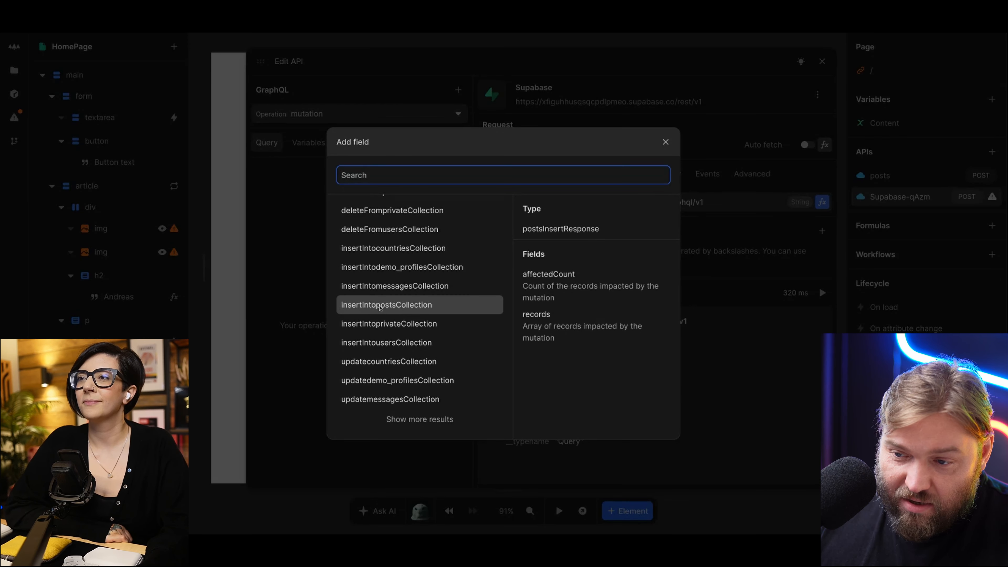
pyautogui.click(424, 305)
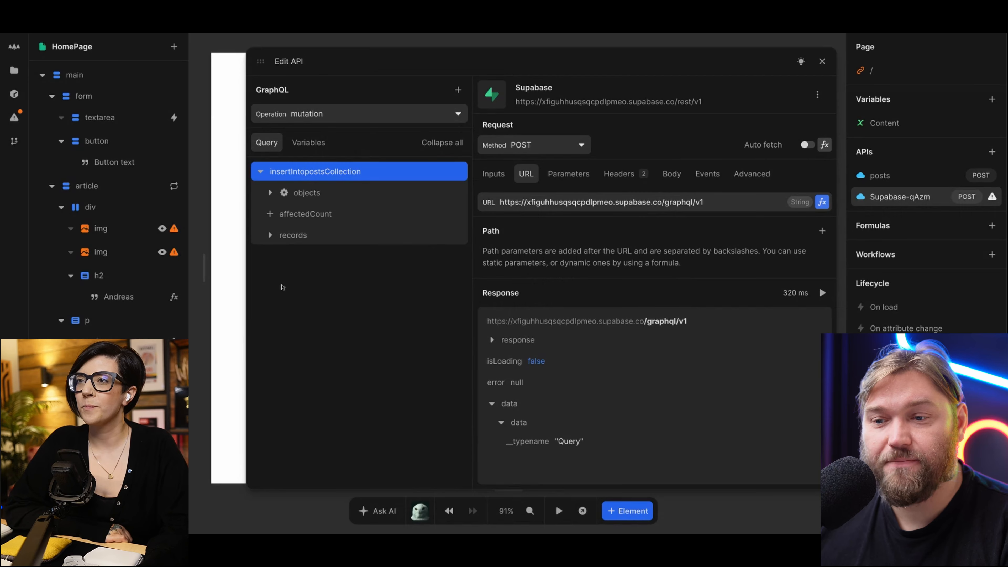
# Under the mutation's objects argument, set the author to a fixed first name.
pyautogui.click(270, 193)
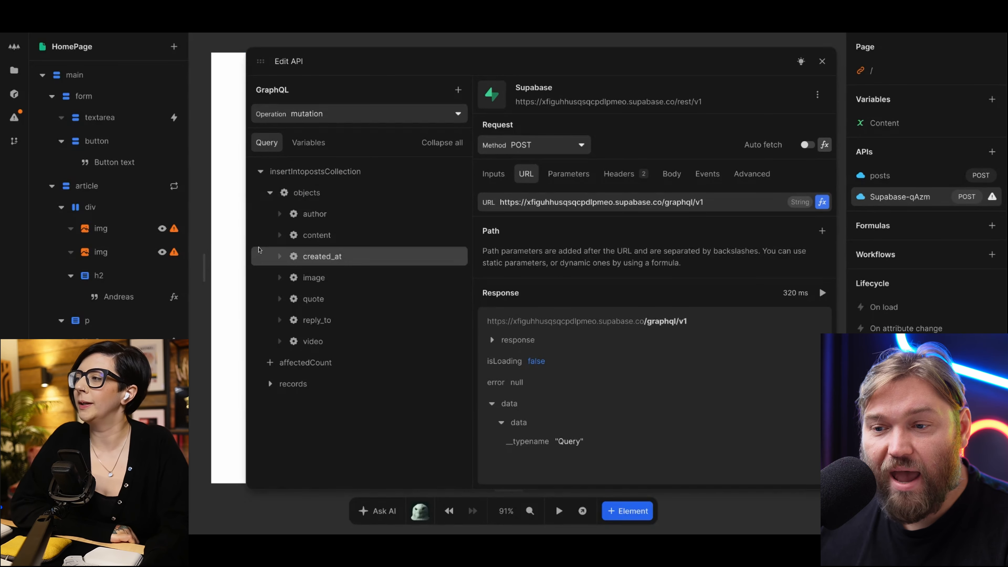
pyautogui.click(293, 217)
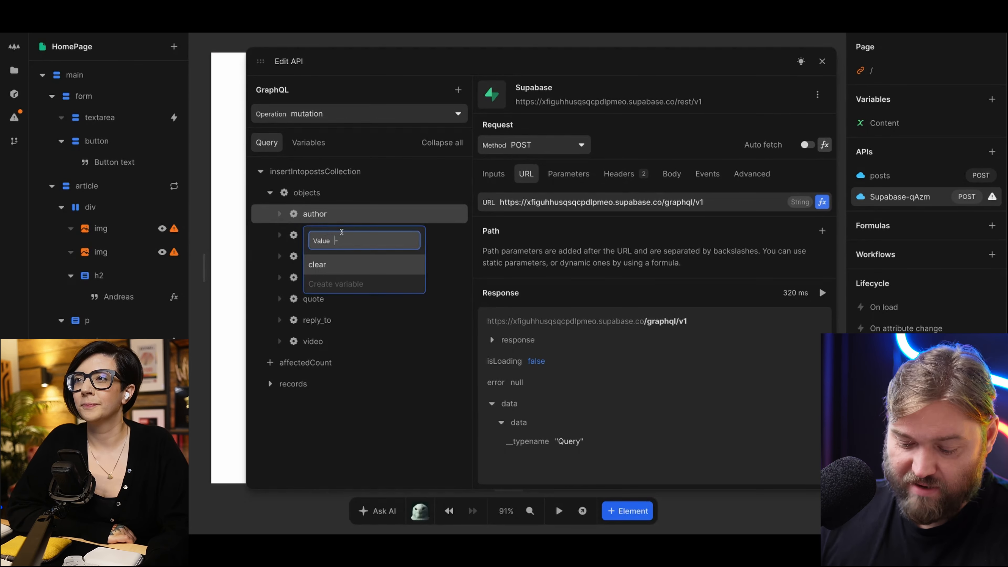
pyautogui.write('Andreas')
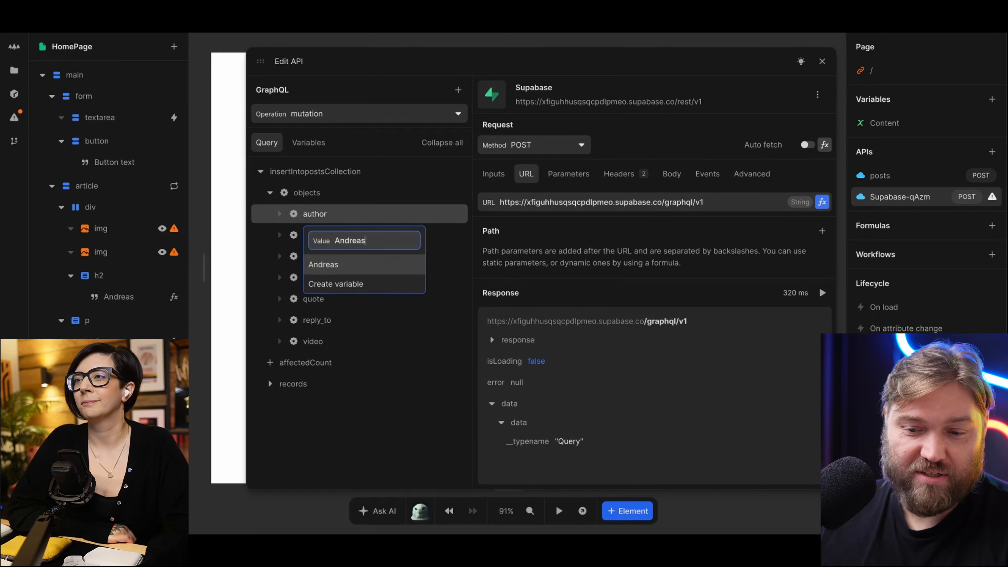
pyautogui.press('Return')
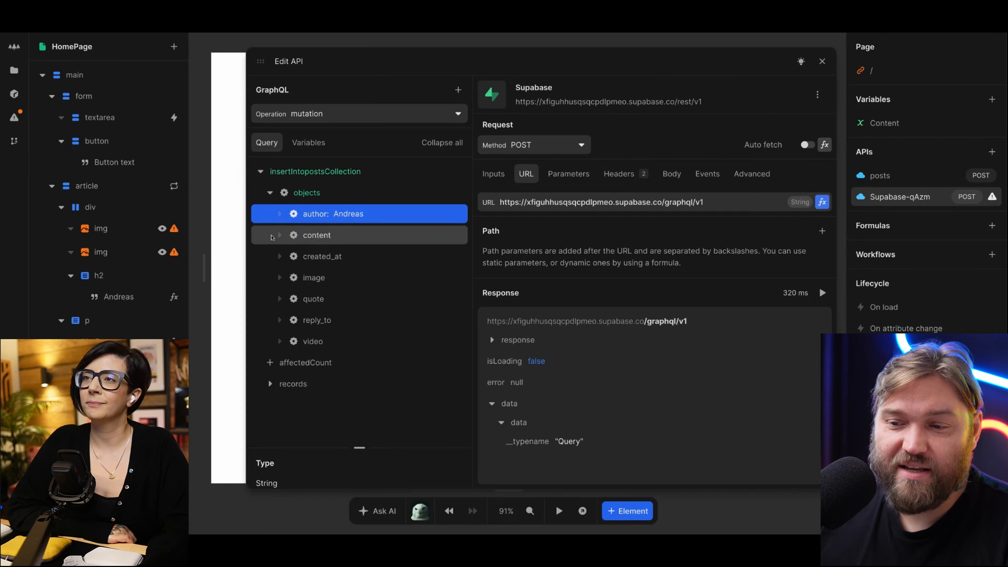
# Create a GraphQL variable named content as the value of the content argument.
pyautogui.click(293, 235)
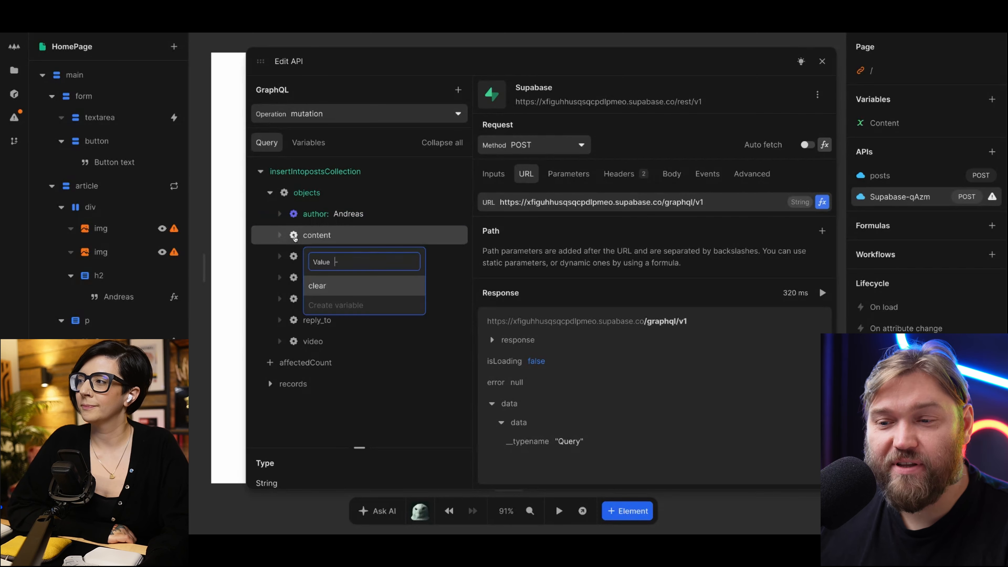
pyautogui.write('content')
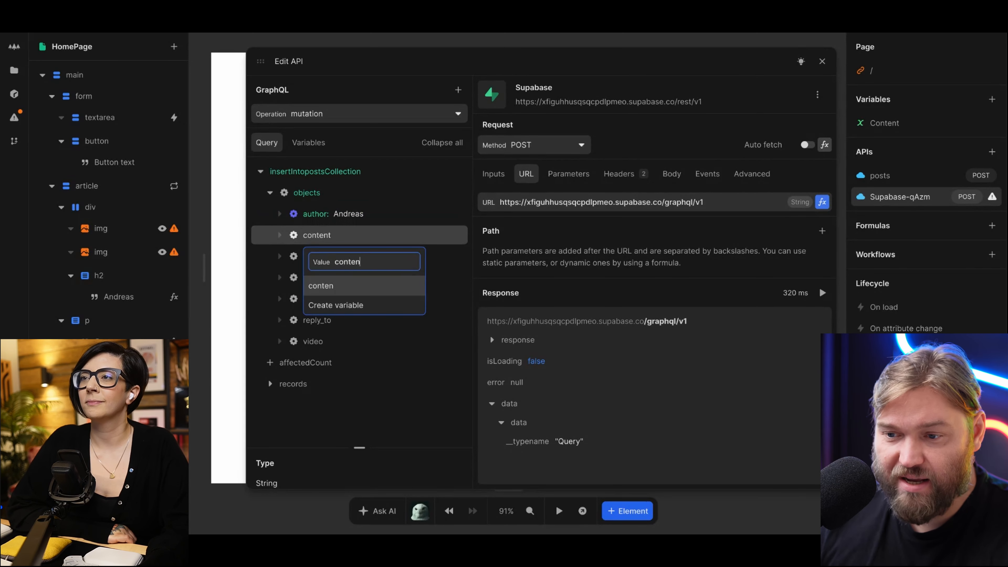
pyautogui.click(364, 304)
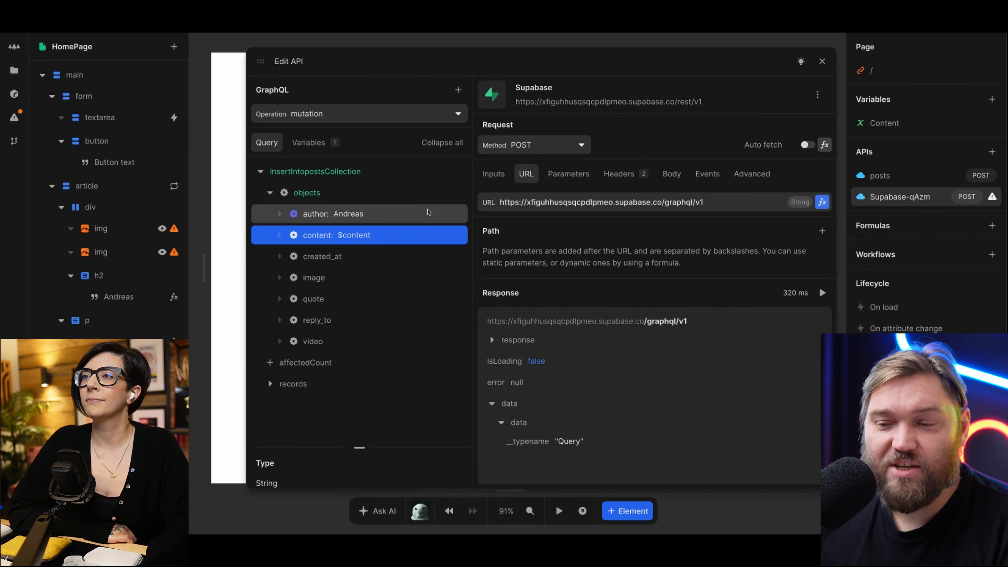
# Bind the value of the mutation's content variable to the page's Content variable with a formula.
pyautogui.click(294, 143)
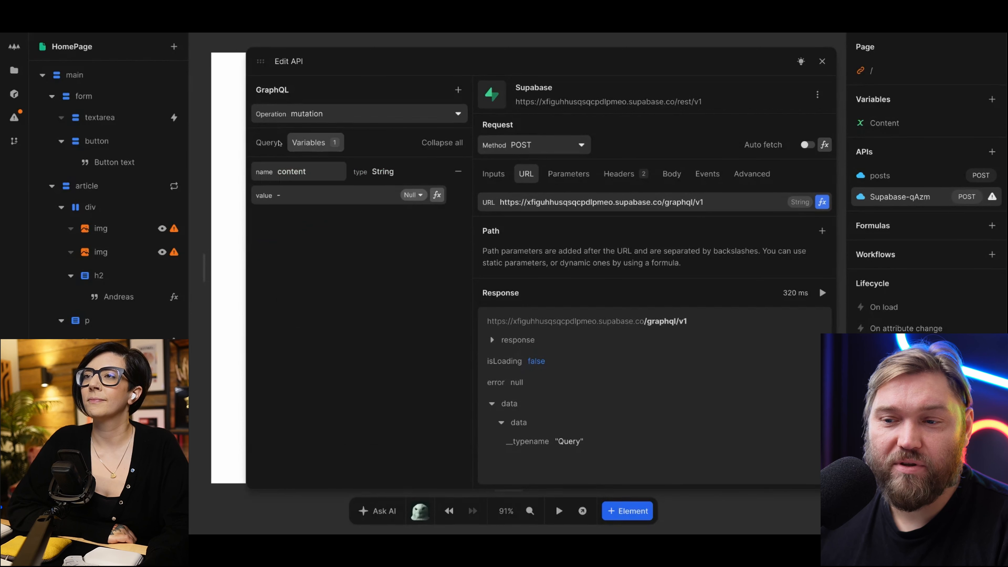
pyautogui.click(271, 143)
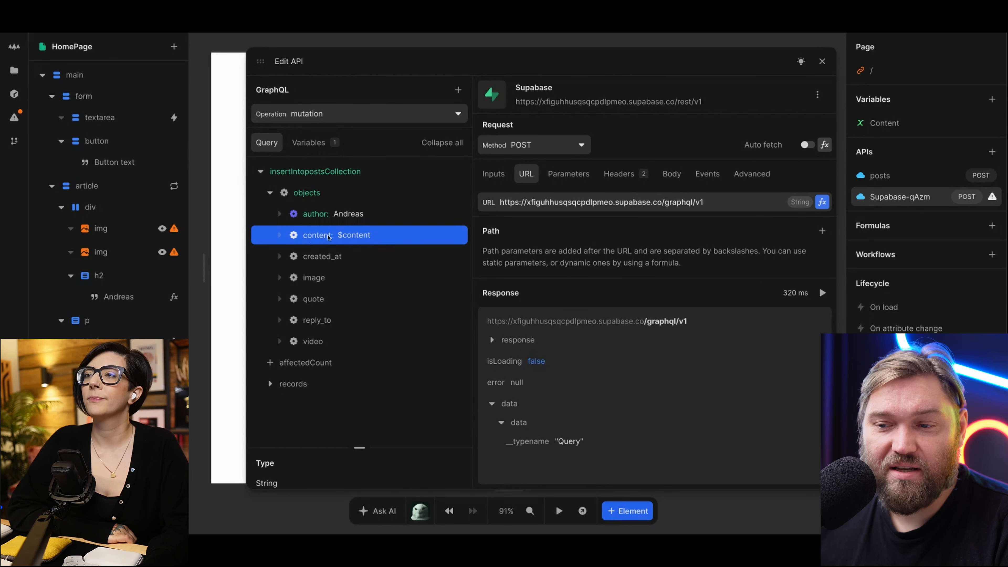
pyautogui.click(312, 143)
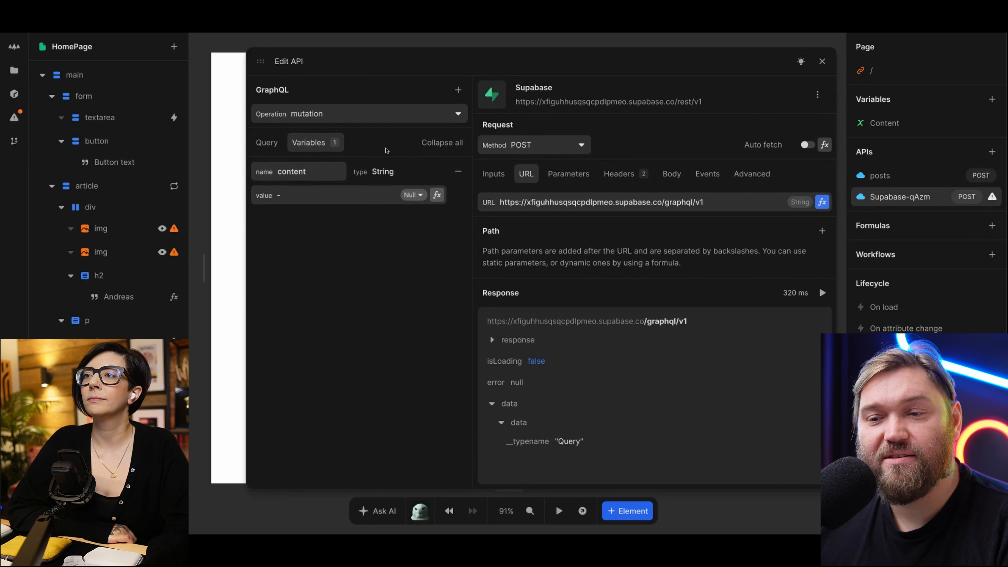
pyautogui.click(437, 194)
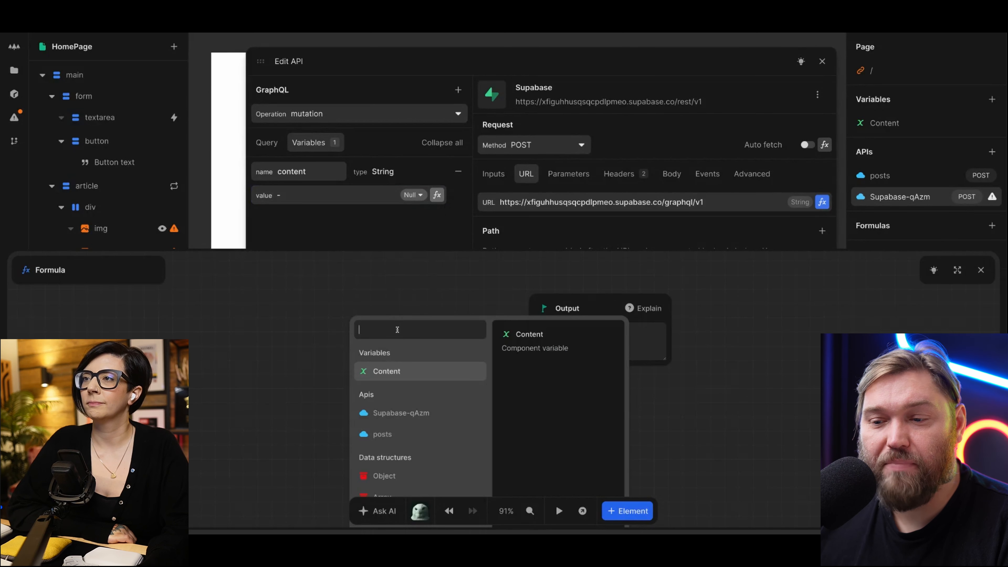
pyautogui.click(403, 371)
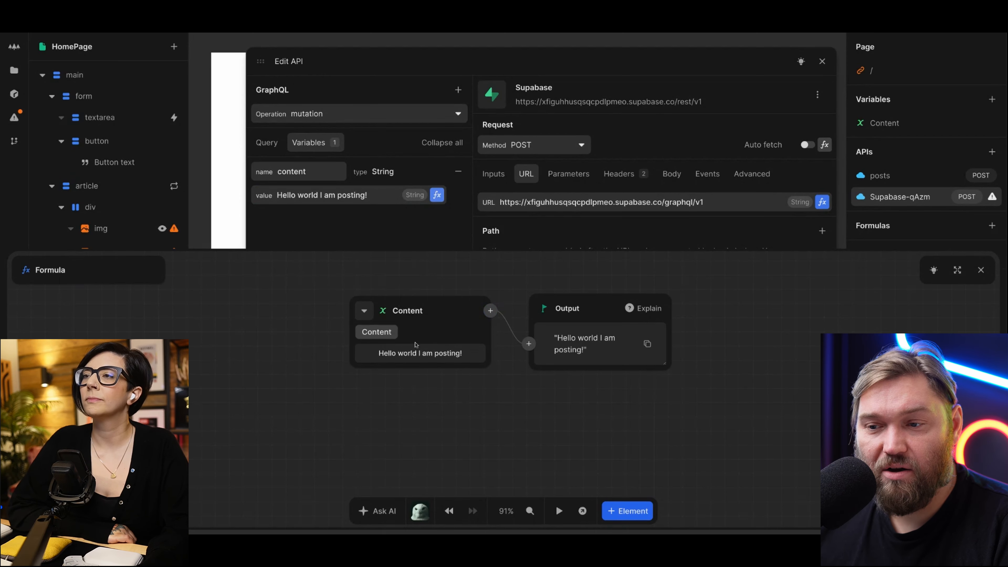
pyautogui.press('Escape')
# Include affectedCount in the mutation's returned fields and look through the available records fields.
pyautogui.click(267, 142)
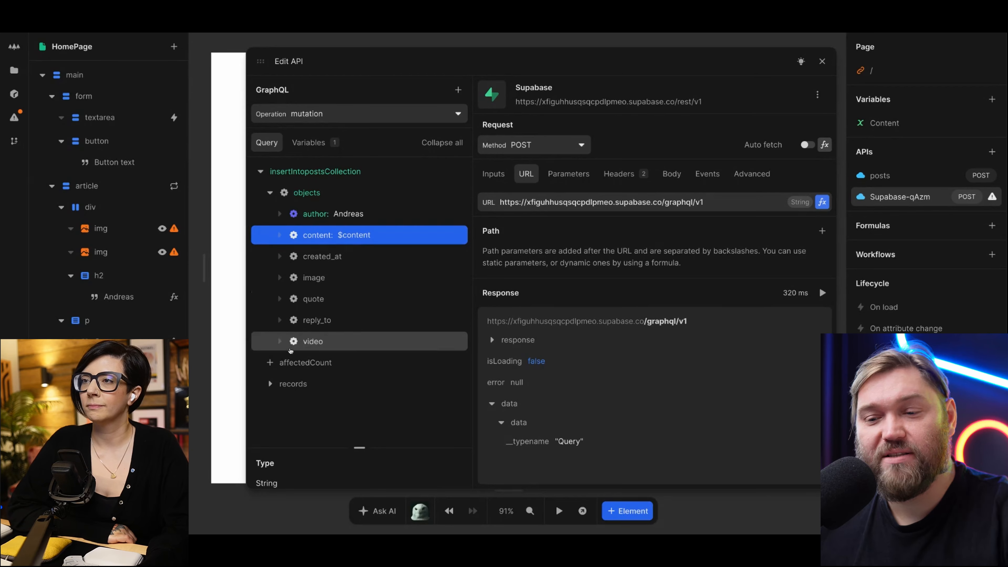
pyautogui.click(276, 362)
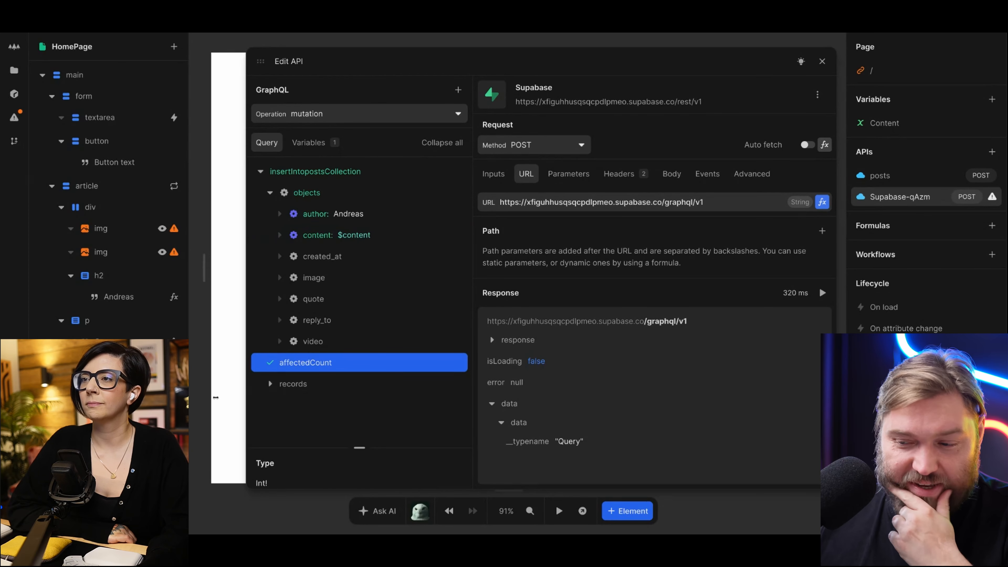
pyautogui.click(273, 385)
pyautogui.scroll(-5, 298, 414)
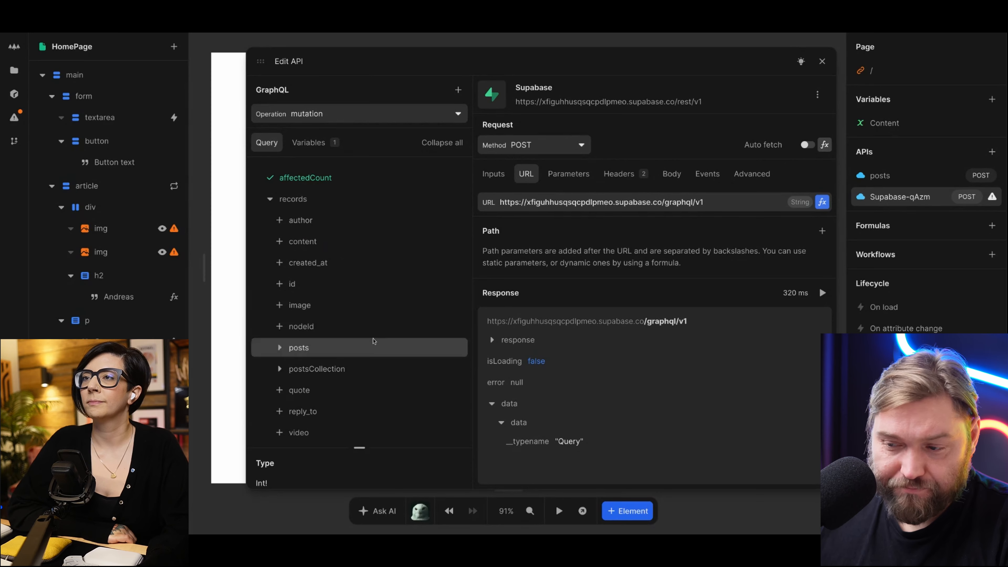
pyautogui.scroll(5, 372, 342)
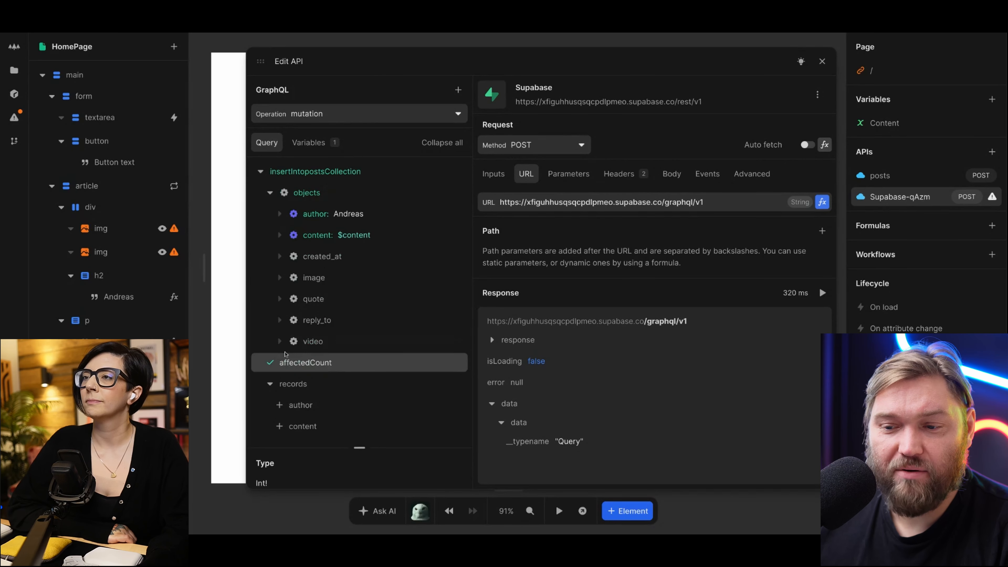
pyautogui.scroll(-2, 325, 423)
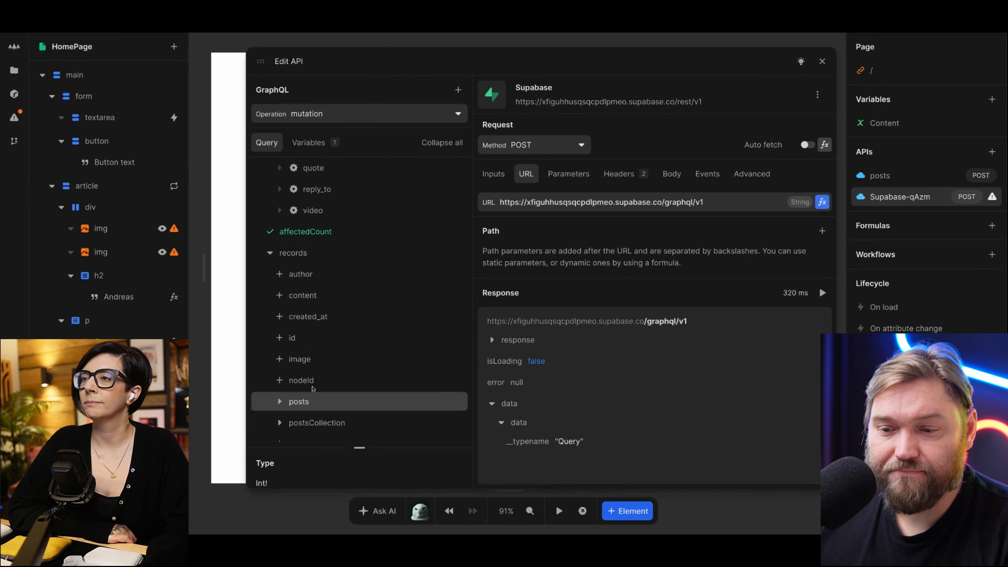
pyautogui.scroll(2, 367, 272)
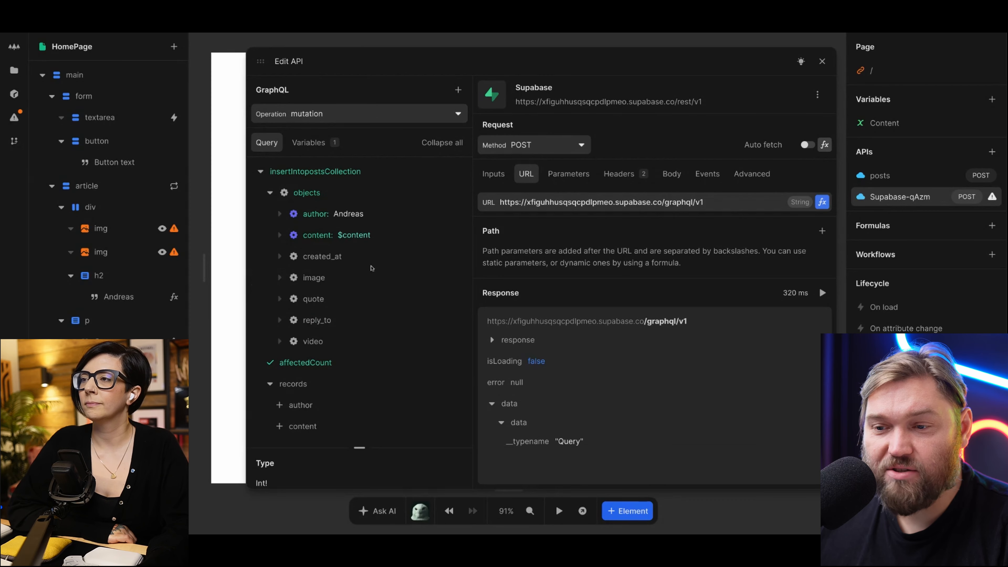
# Close the API editor and add a submit event to the form element.
pyautogui.click(822, 61)
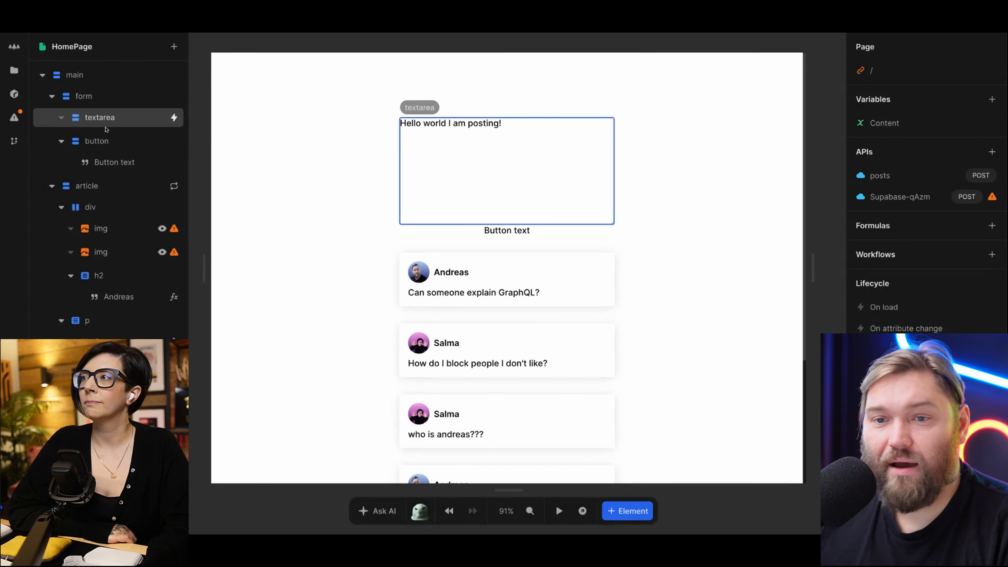
pyautogui.click(106, 96)
pyautogui.click(978, 46)
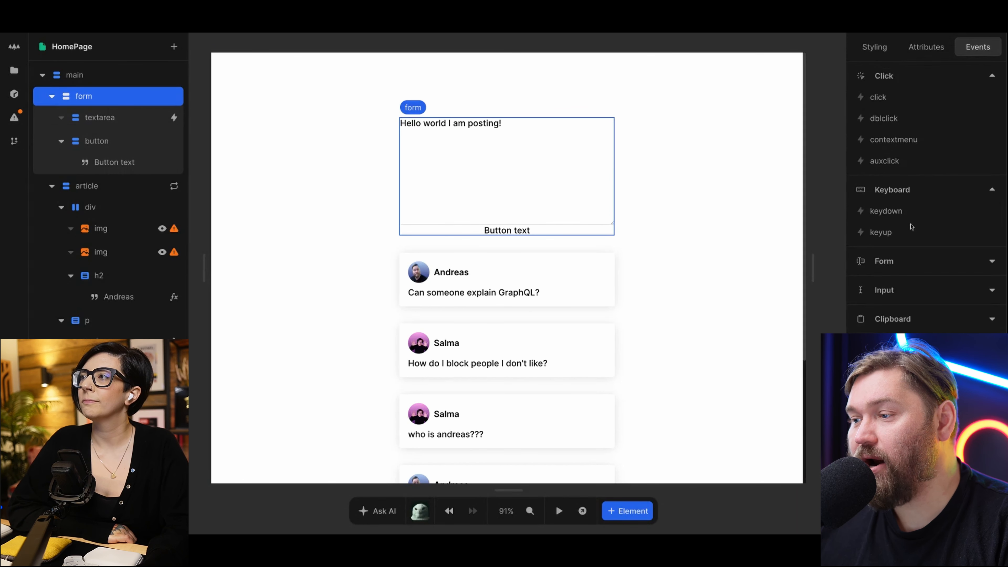
pyautogui.click(884, 261)
pyautogui.click(883, 283)
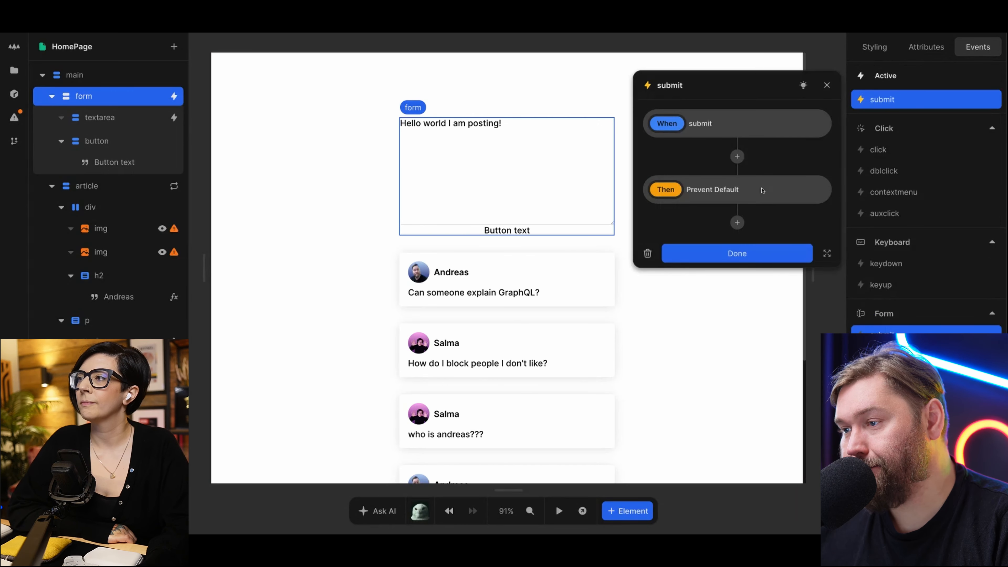
pyautogui.click(737, 223)
pyautogui.click(700, 269)
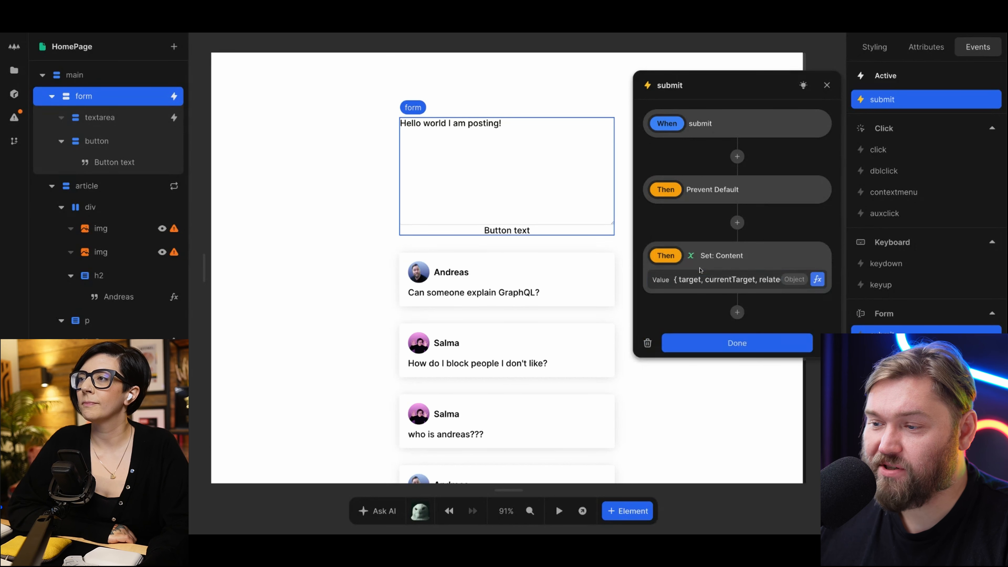
pyautogui.click(794, 254)
pyautogui.press('BackSpace')
pyautogui.click(736, 225)
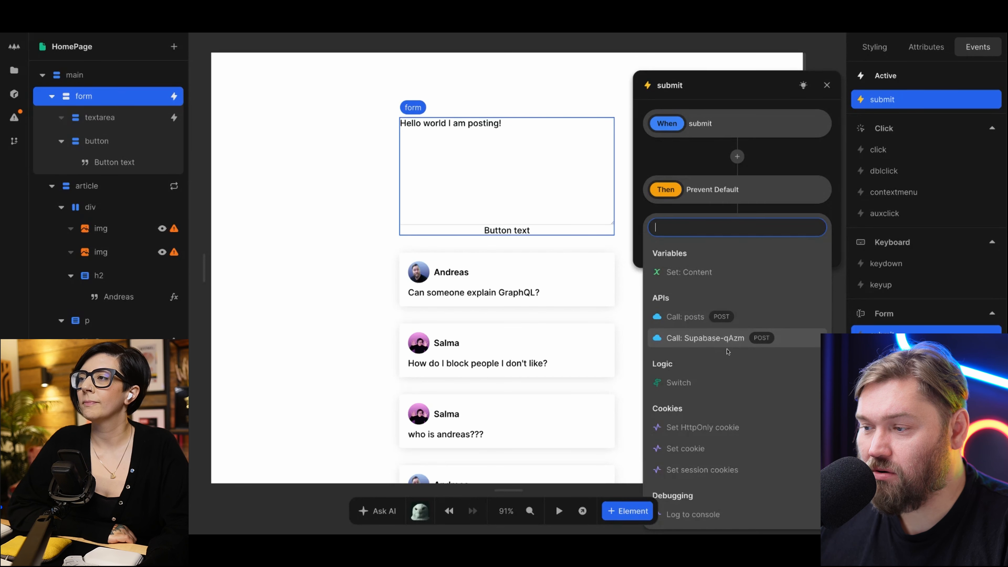
pyautogui.press('Escape')
pyautogui.press('Escape')
# Rename the Supabase mutation API to "New post" and close its editor.
pyautogui.click(884, 199)
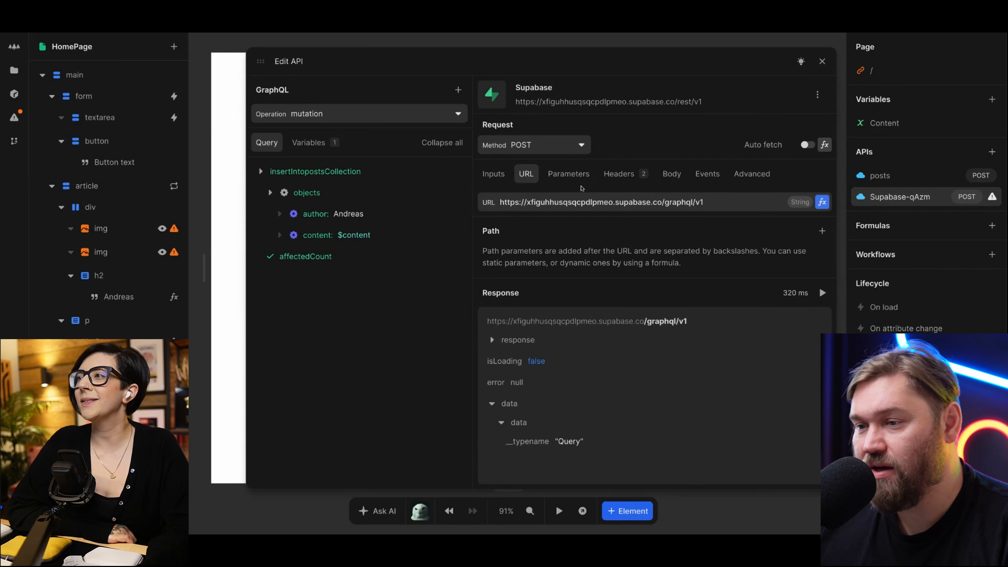
pyautogui.doubleClick(885, 197)
pyautogui.write('New post')
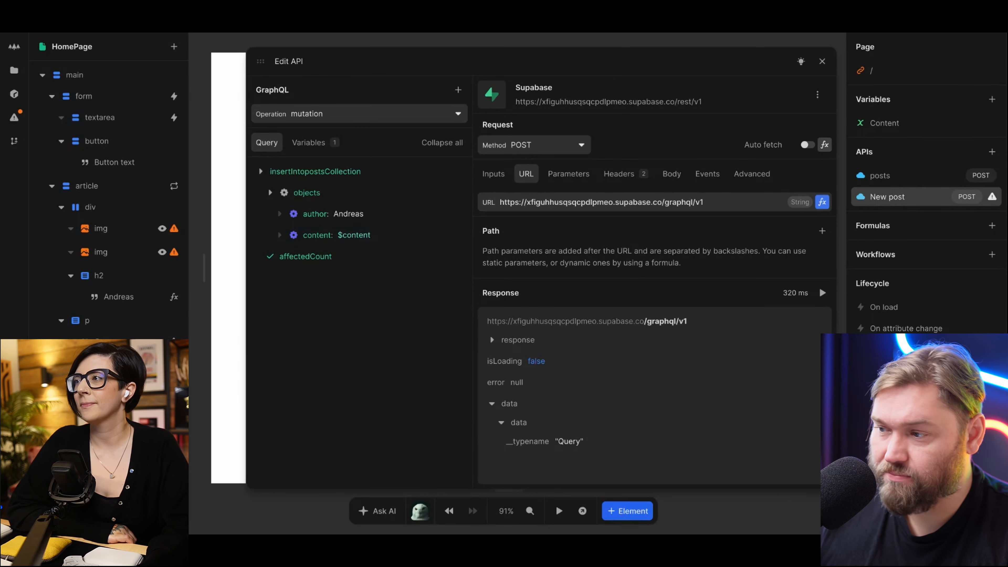
pyautogui.press('Return')
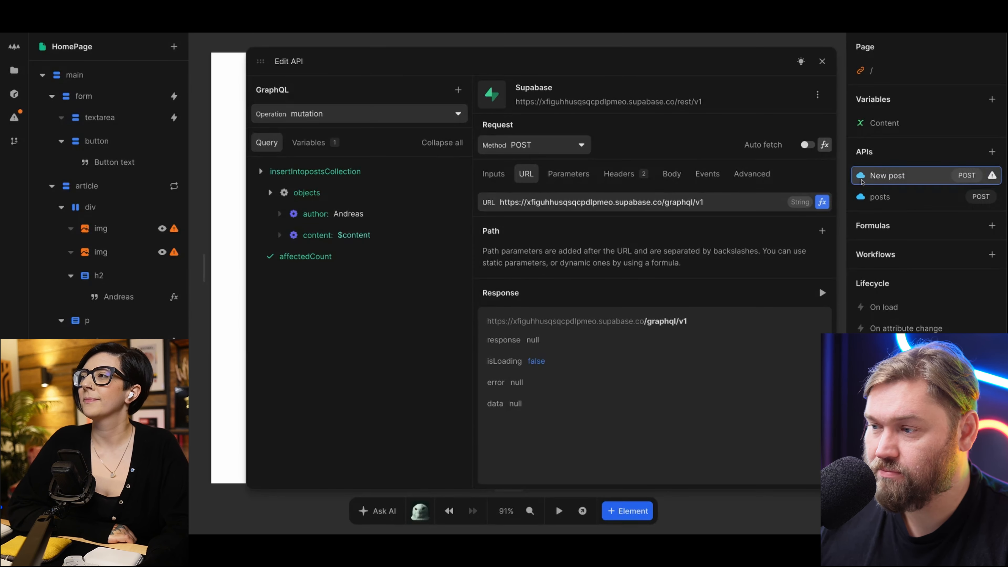
pyautogui.press('Escape')
# Add a call to the New post API after Prevent Default in the form's submit workflow.
pyautogui.click(127, 96)
pyautogui.click(907, 95)
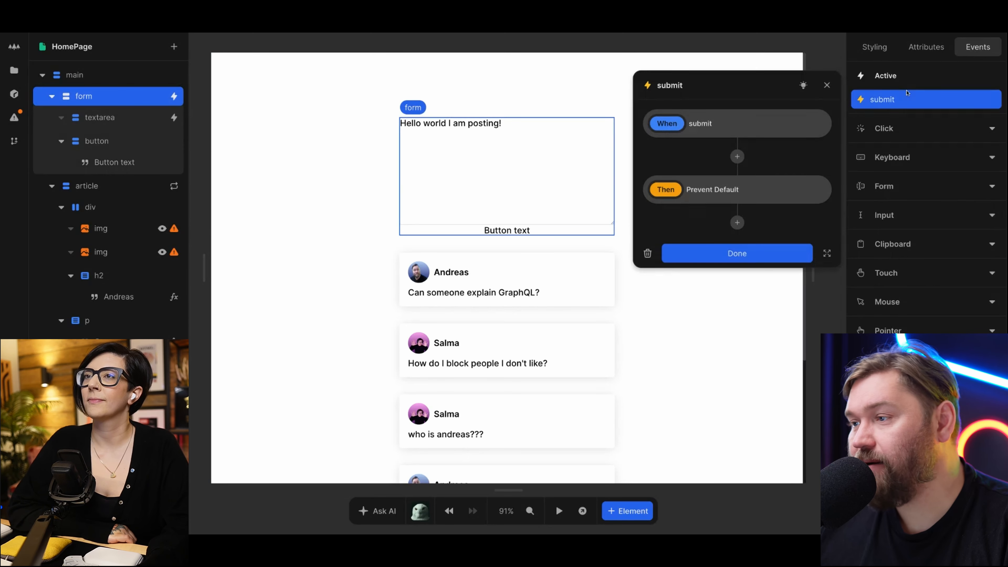
pyautogui.click(737, 223)
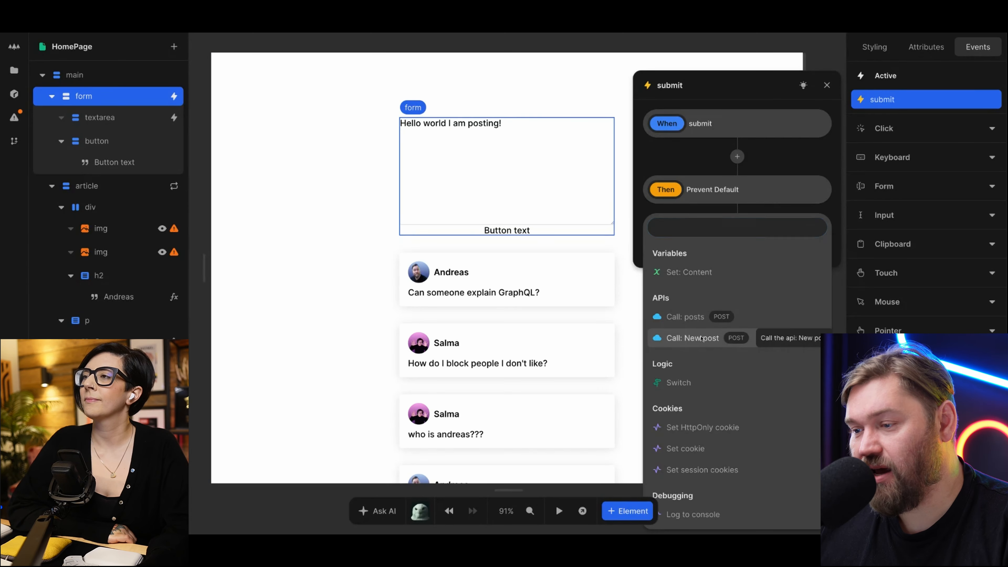
pyautogui.click(739, 338)
# In the New post call's On success workflow, set Content to an empty string and call the posts API.
pyautogui.click(817, 279)
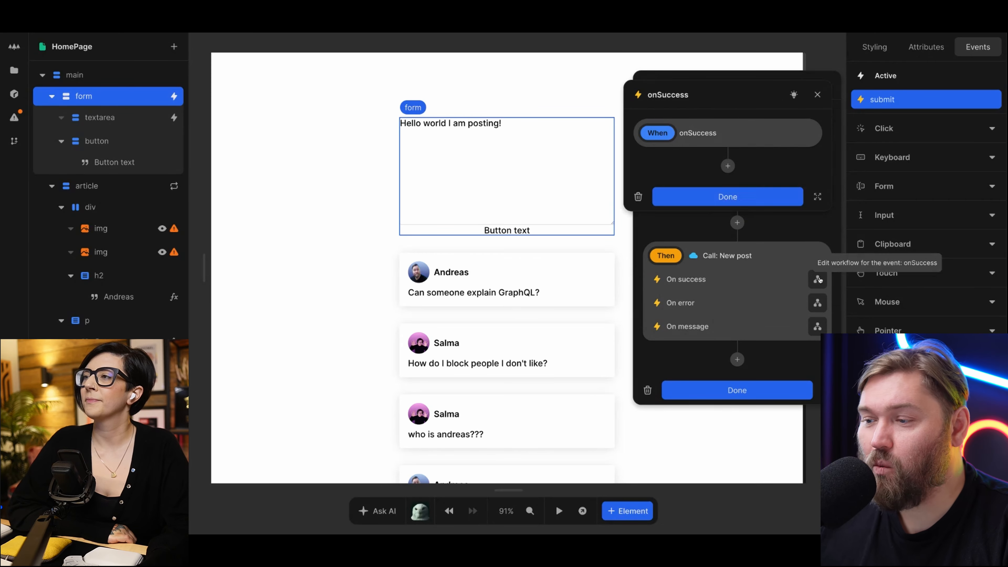
pyautogui.click(728, 166)
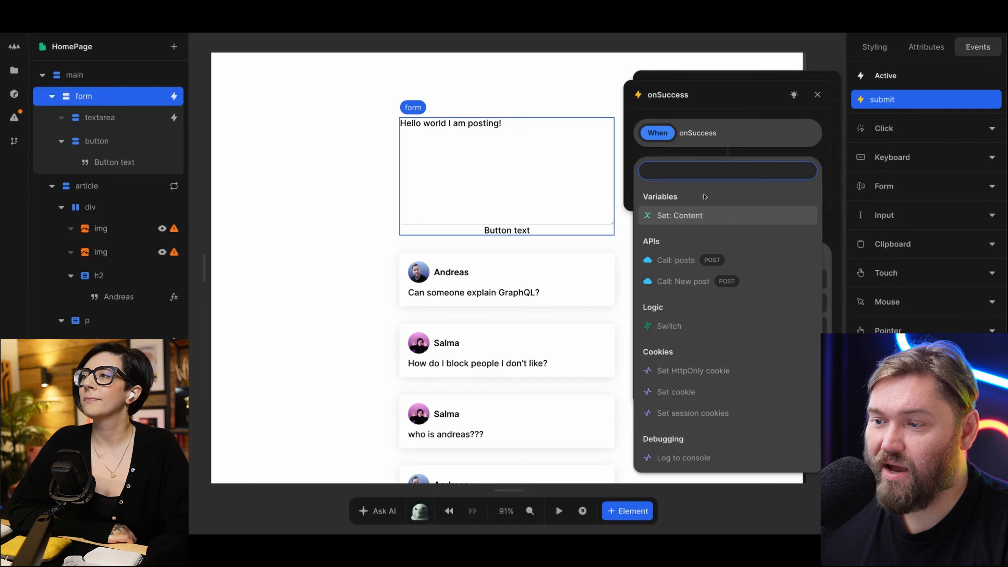
pyautogui.click(727, 215)
pyautogui.press('BackSpace')
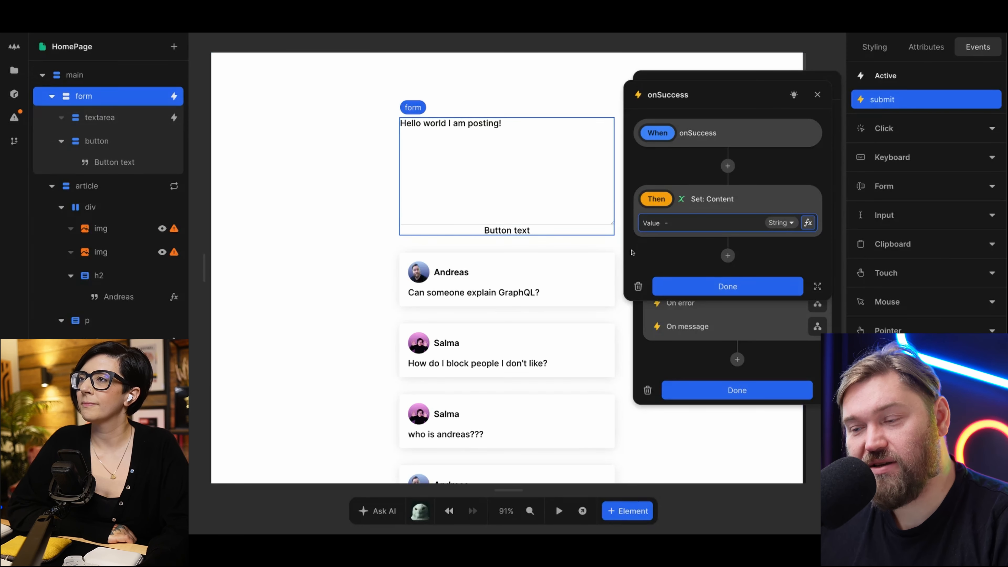
pyautogui.click(727, 255)
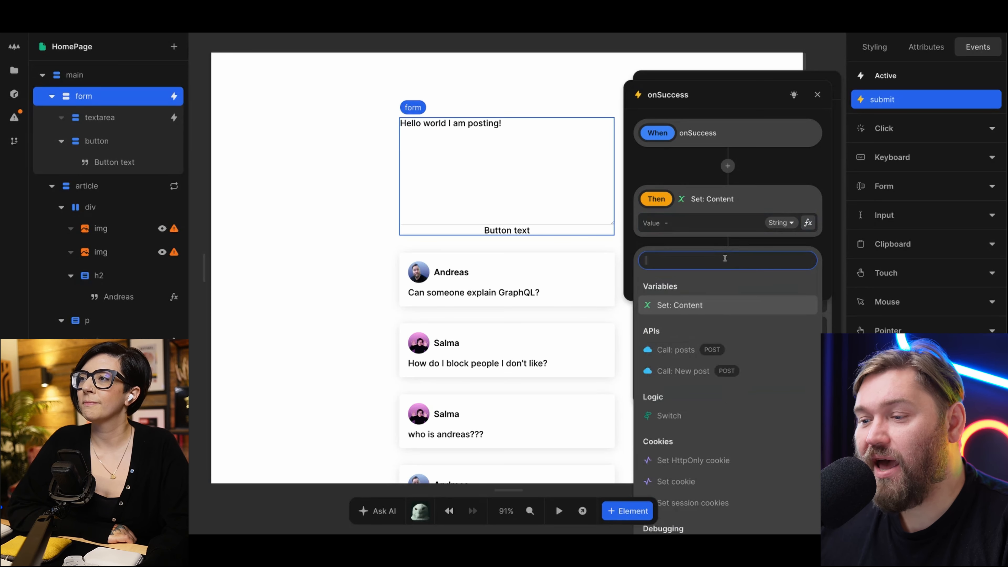
pyautogui.click(676, 350)
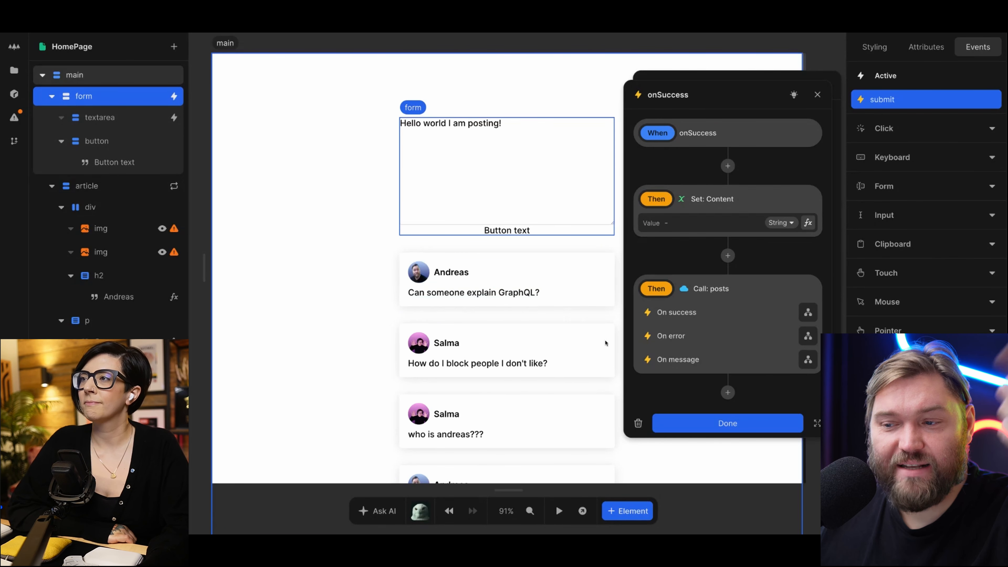
# Close the submit workflow editors and submit the post "Hello world I am posting!" through the form in test mode.
pyautogui.click(746, 423)
pyautogui.click(761, 393)
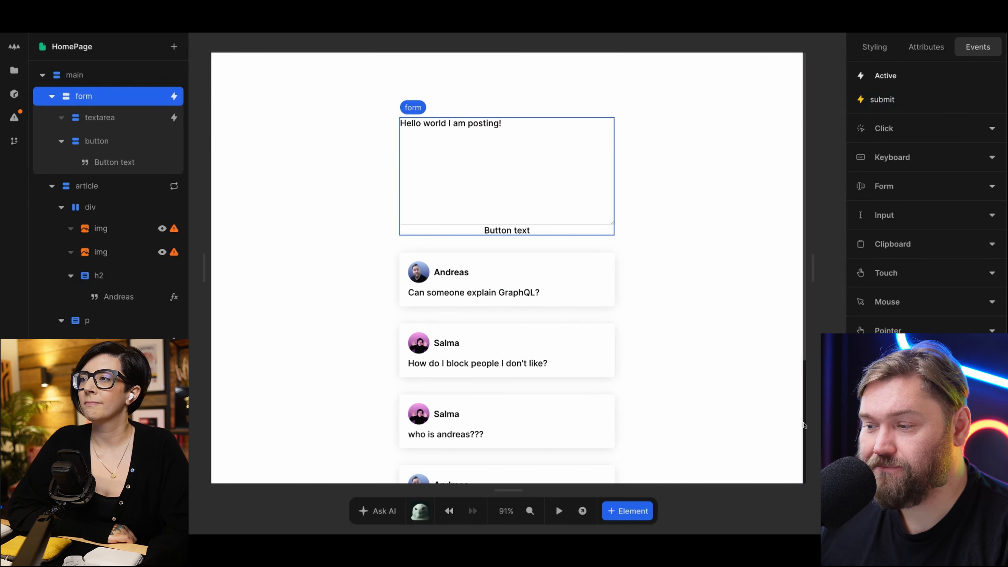
pyautogui.click(754, 326)
pyautogui.press('t')
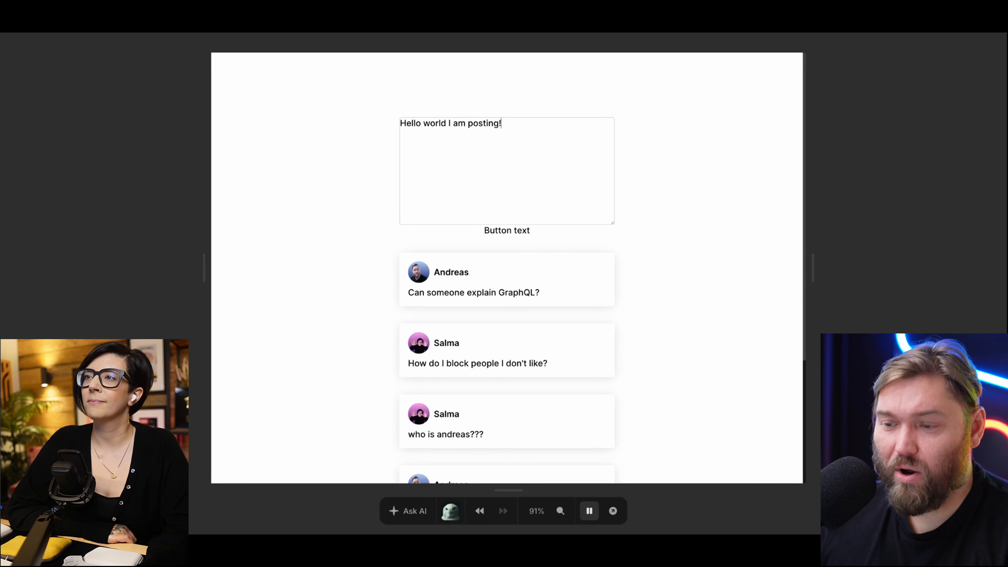
pyautogui.press('Return')
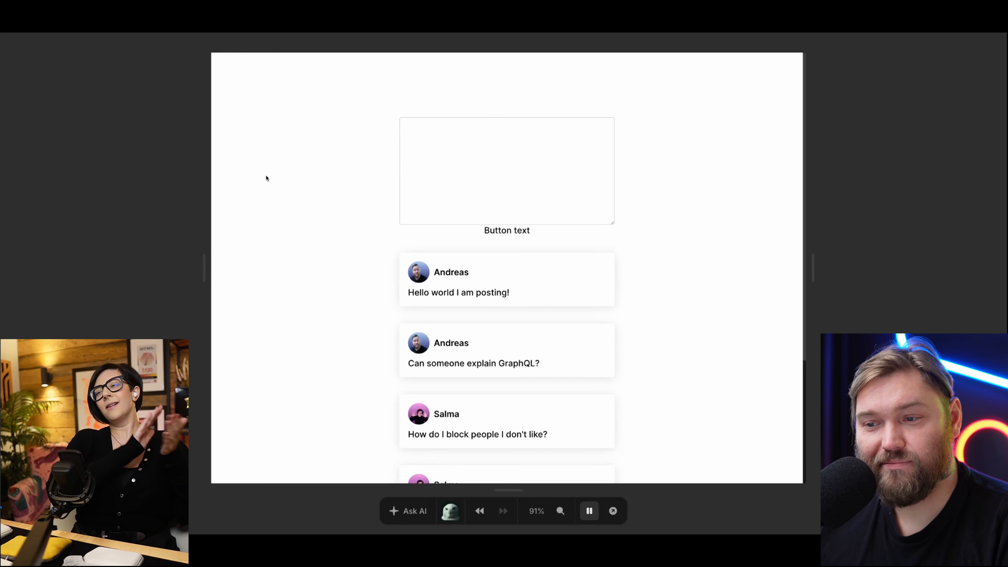
pyautogui.press('t')
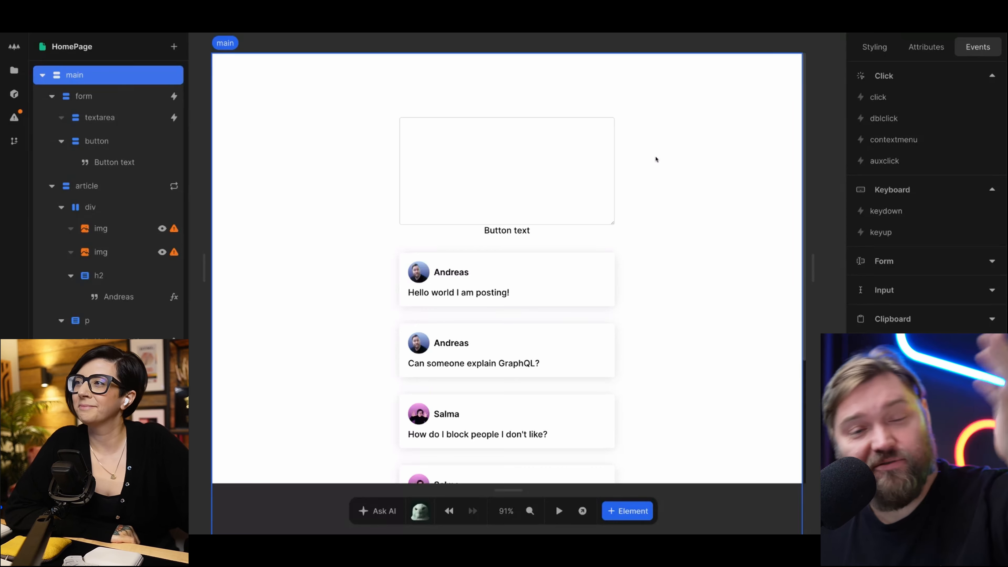
# Review the GraphQL mutation setup of the New post API and close its editor.
pyautogui.click(828, 120)
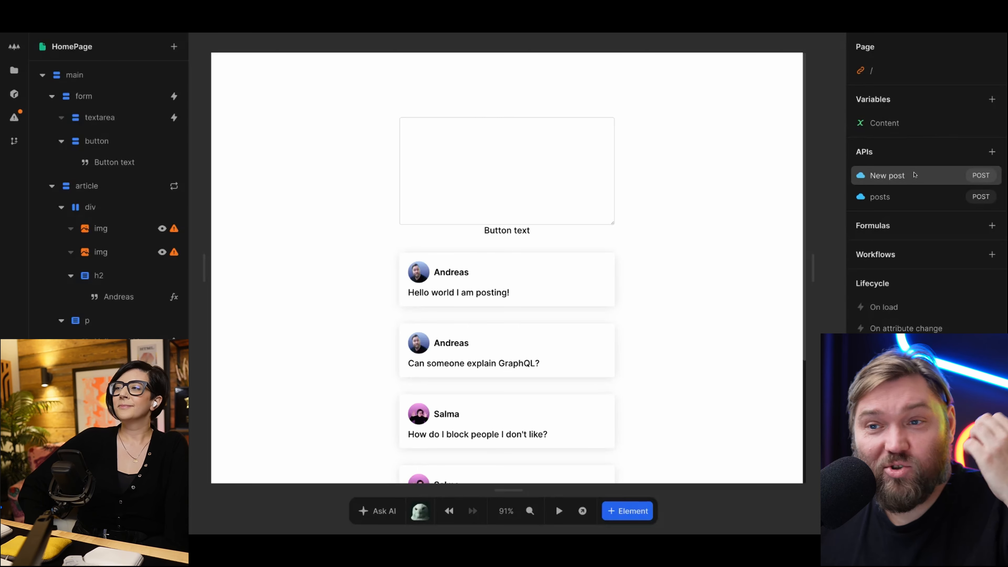
pyautogui.click(887, 175)
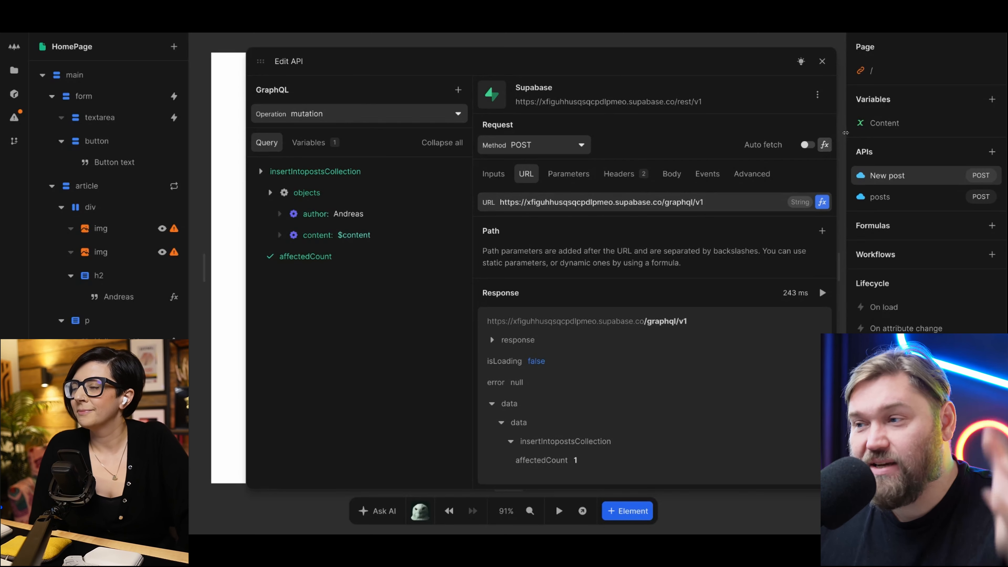
pyautogui.click(822, 61)
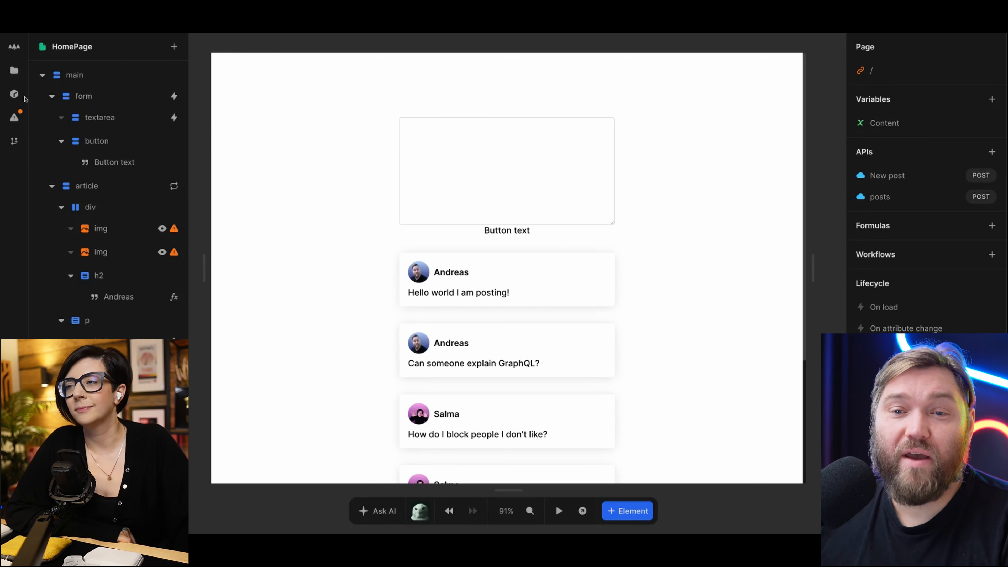
# View the project's Services section and the integrations offered for adding a service, and close the list.
pyautogui.click(14, 94)
pyautogui.click(14, 70)
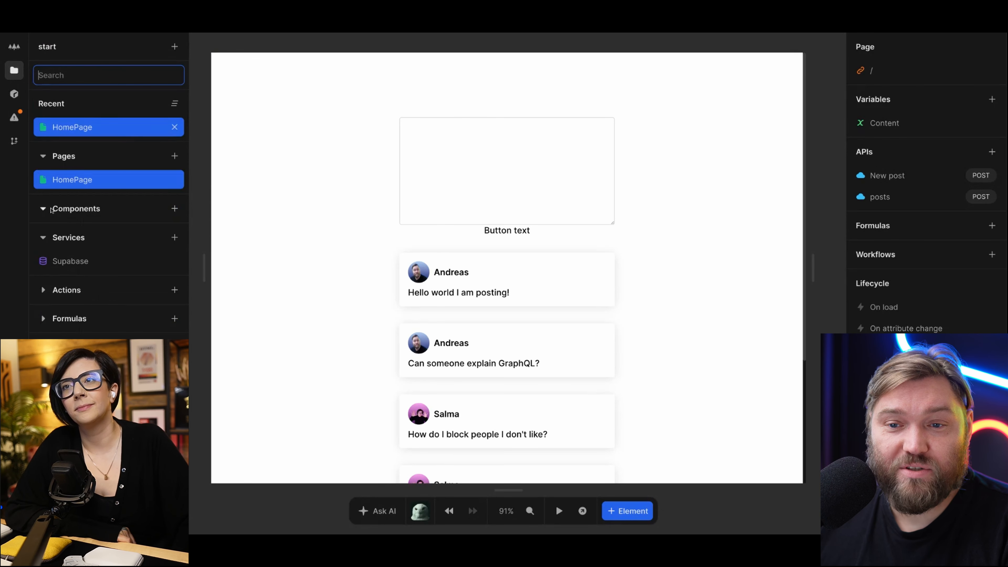
pyautogui.click(70, 261)
pyautogui.click(128, 243)
pyautogui.click(174, 237)
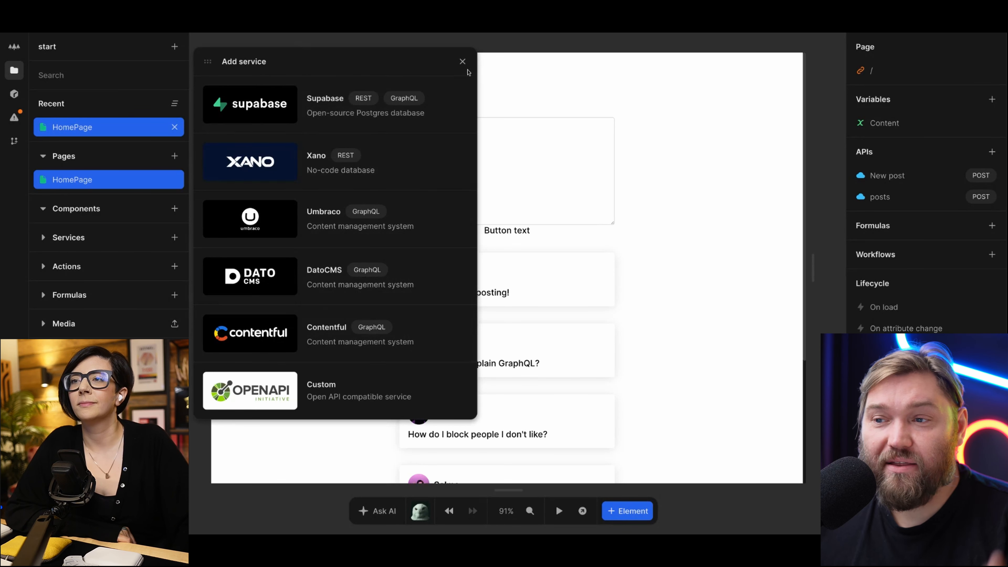
pyautogui.click(462, 62)
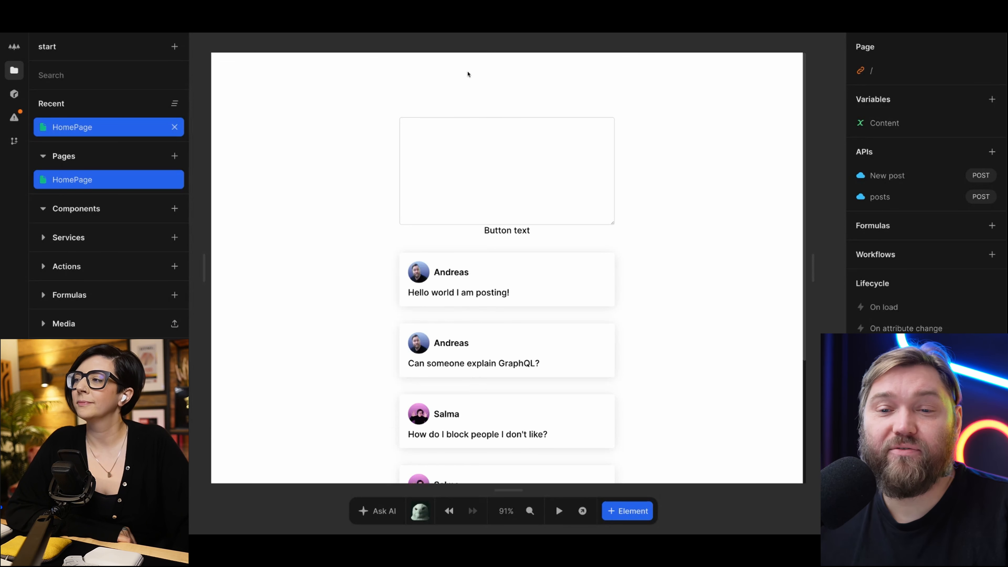